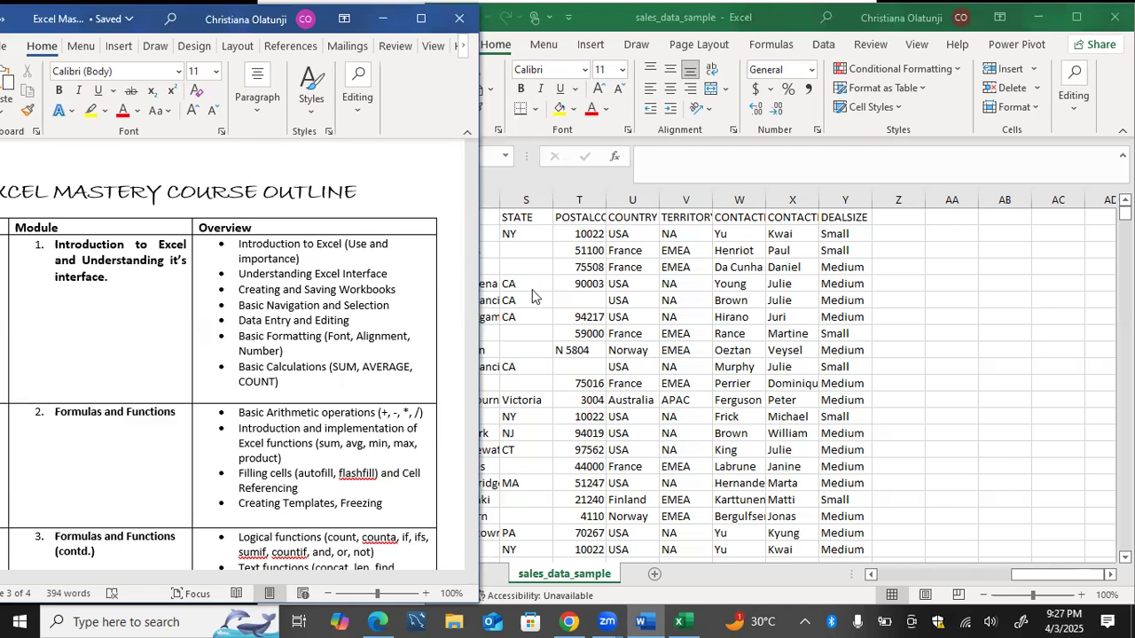
Examine the sales_data_sample worksheet in Excel, reviewing its columns from the order details across to the customer address fields.
click(600, 302)
scroll(597, 299, left, 5)
scroll(599, 299, left, 1)
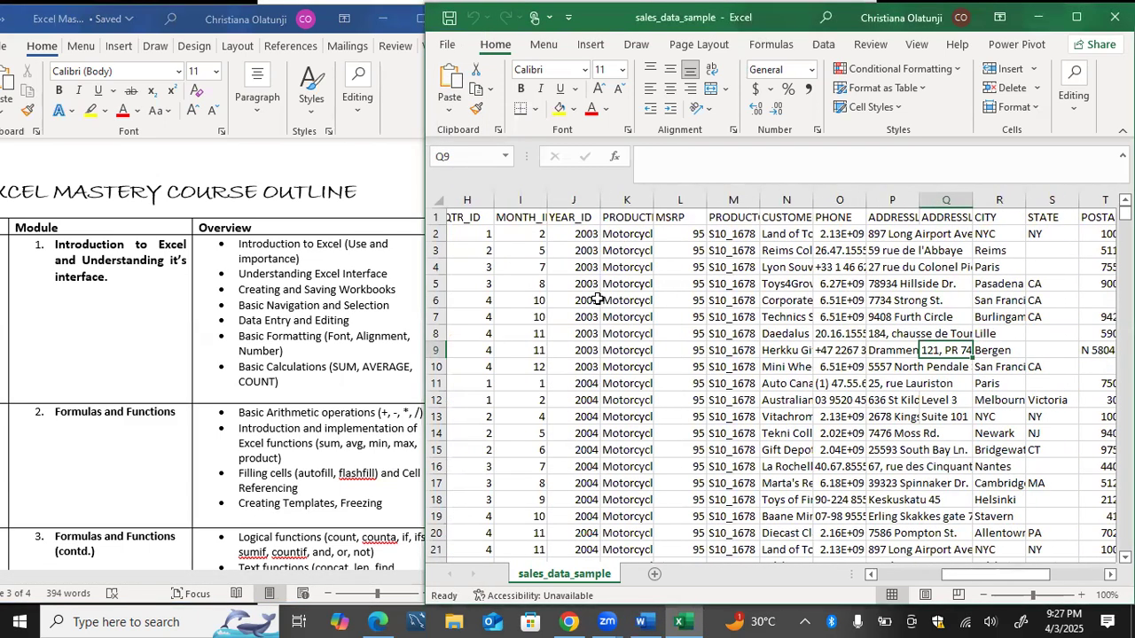
scroll(598, 300, left, 4)
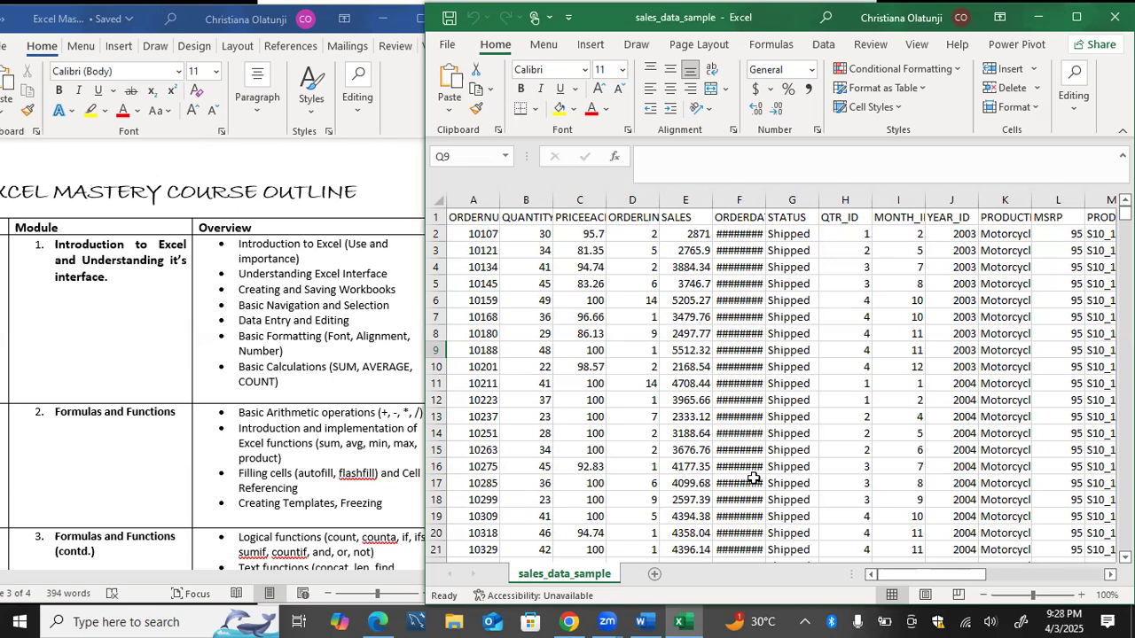
click(458, 621)
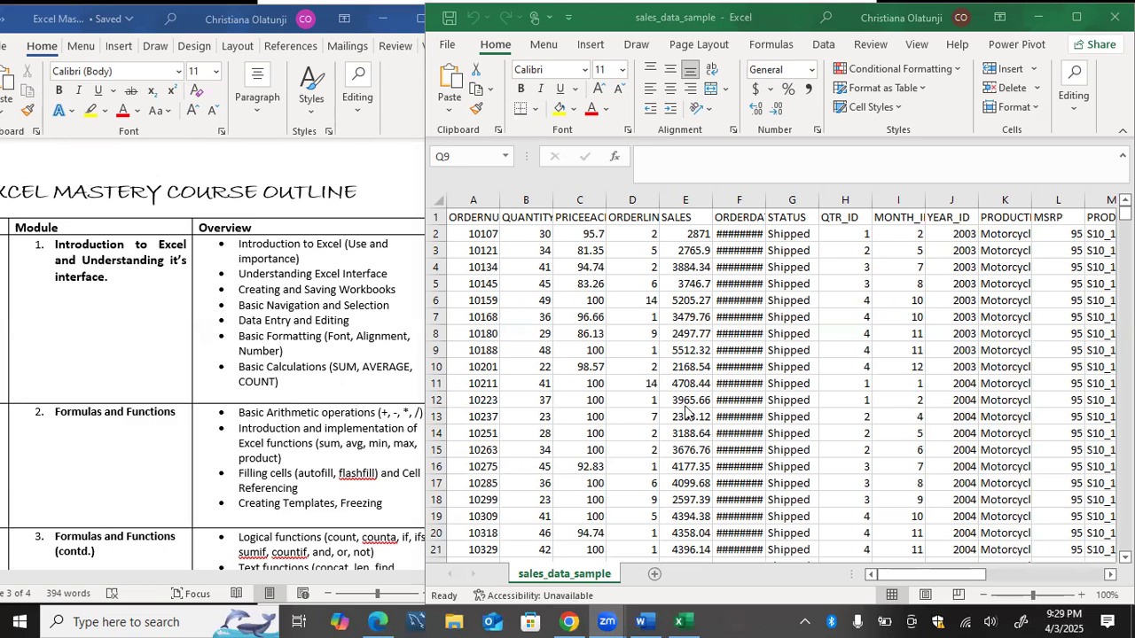
scroll(683, 408, right, 6)
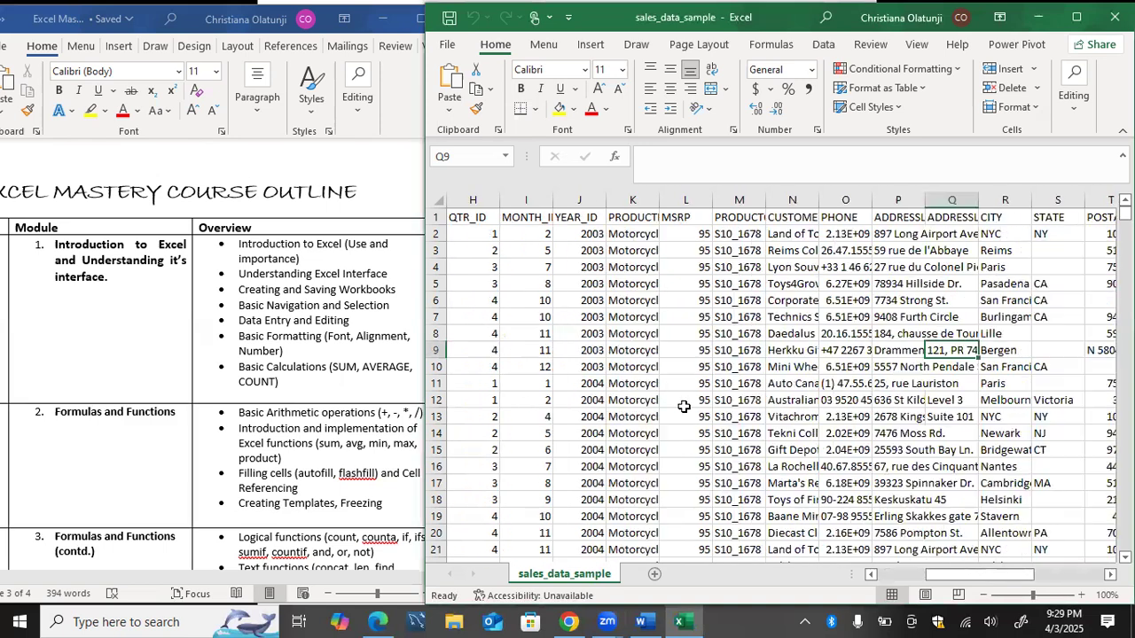
scroll(682, 406, left, 6)
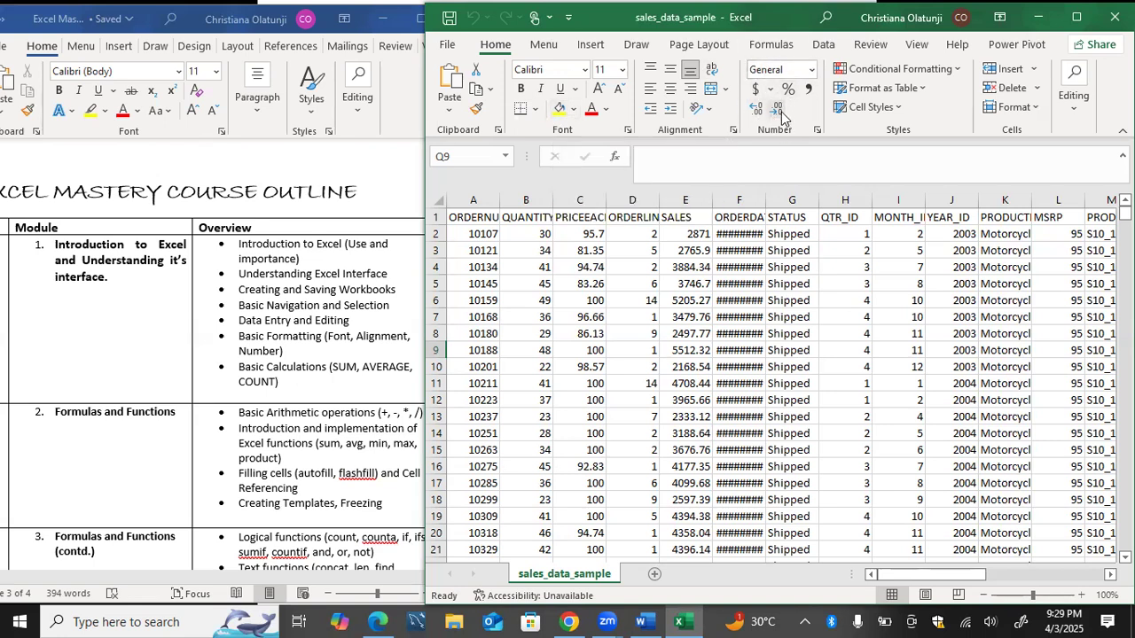
scroll(331, 385, down, 1)
Switch to the course outline in Word and read the module overviews from the Excel introduction through Advanced Excel techniques.
click(331, 385)
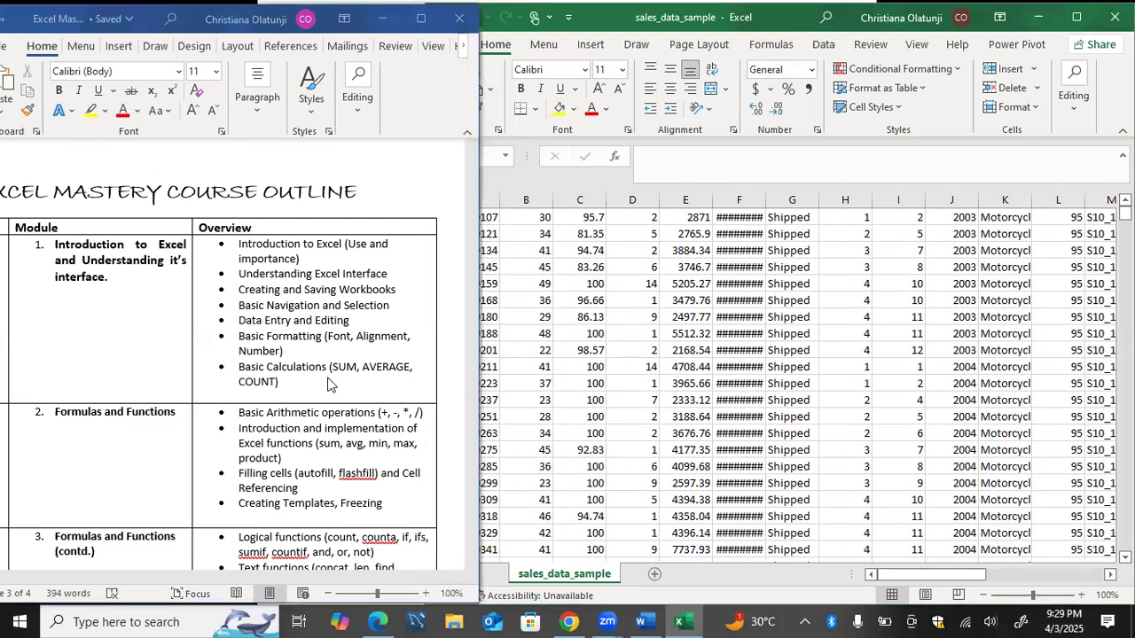
scroll(328, 377, down, 1)
scroll(328, 378, down, 3)
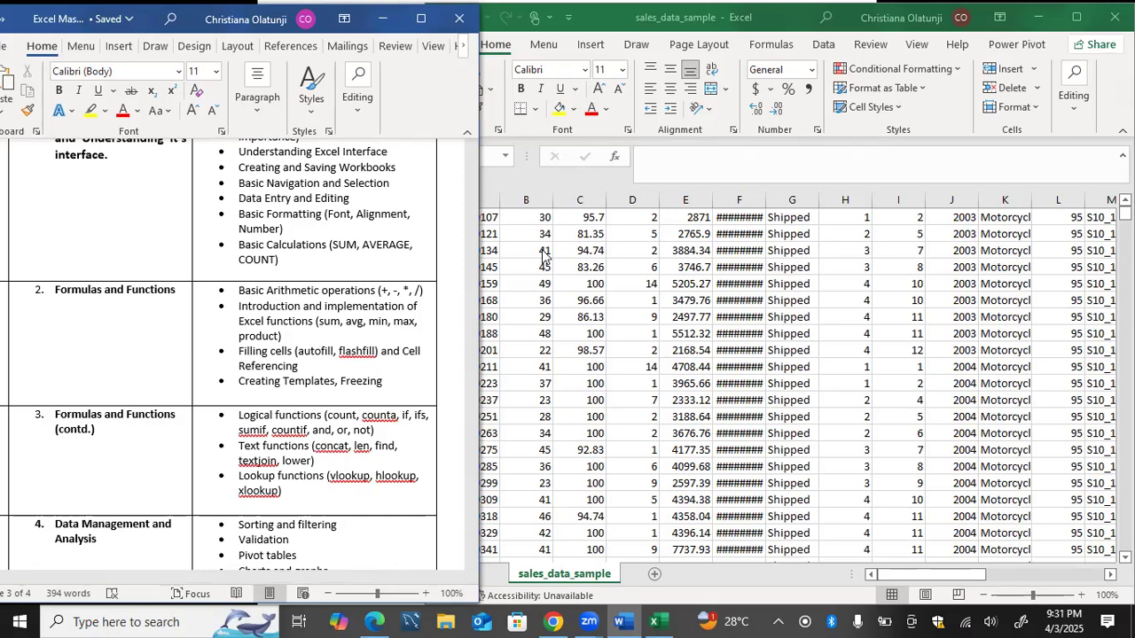
scroll(309, 455, down, 3)
scroll(309, 455, down, 3)
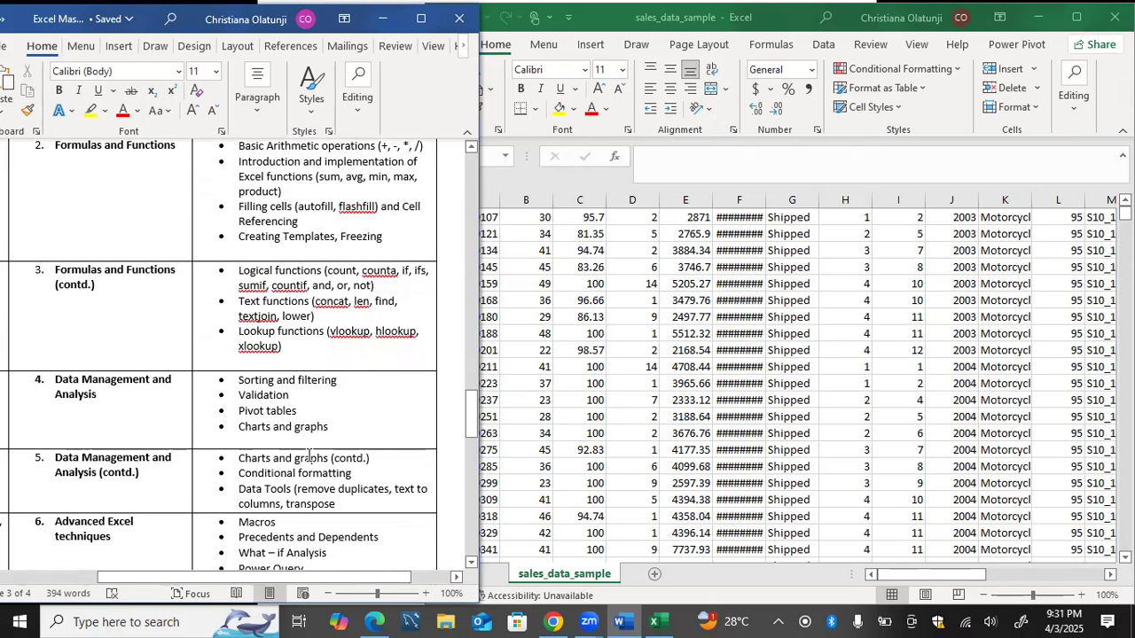
scroll(300, 410, down, 2)
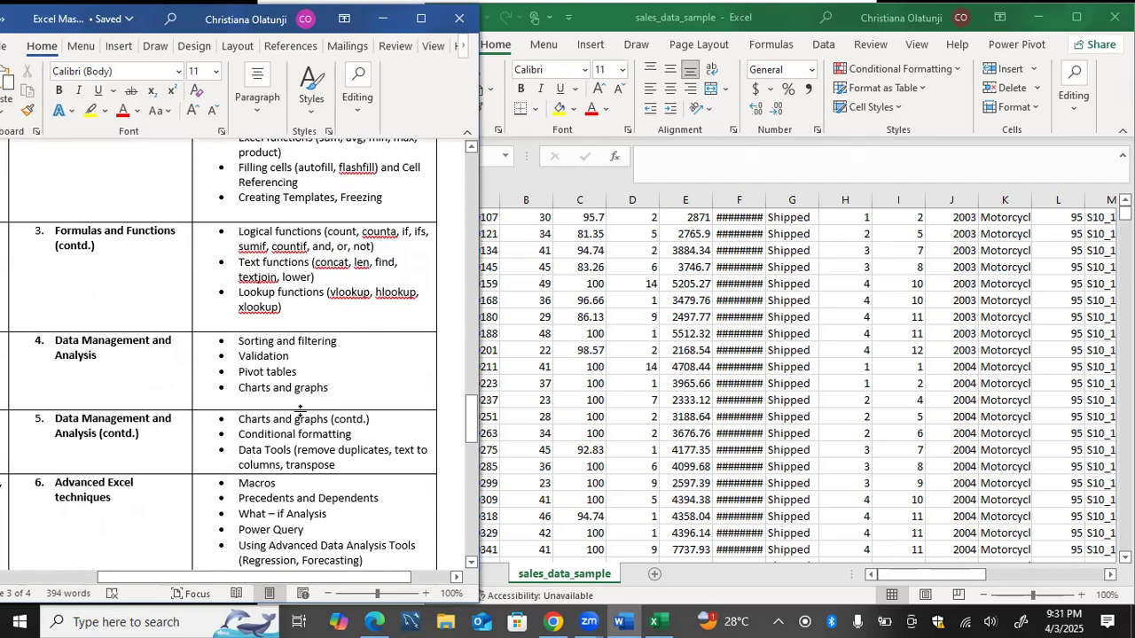
click(310, 311)
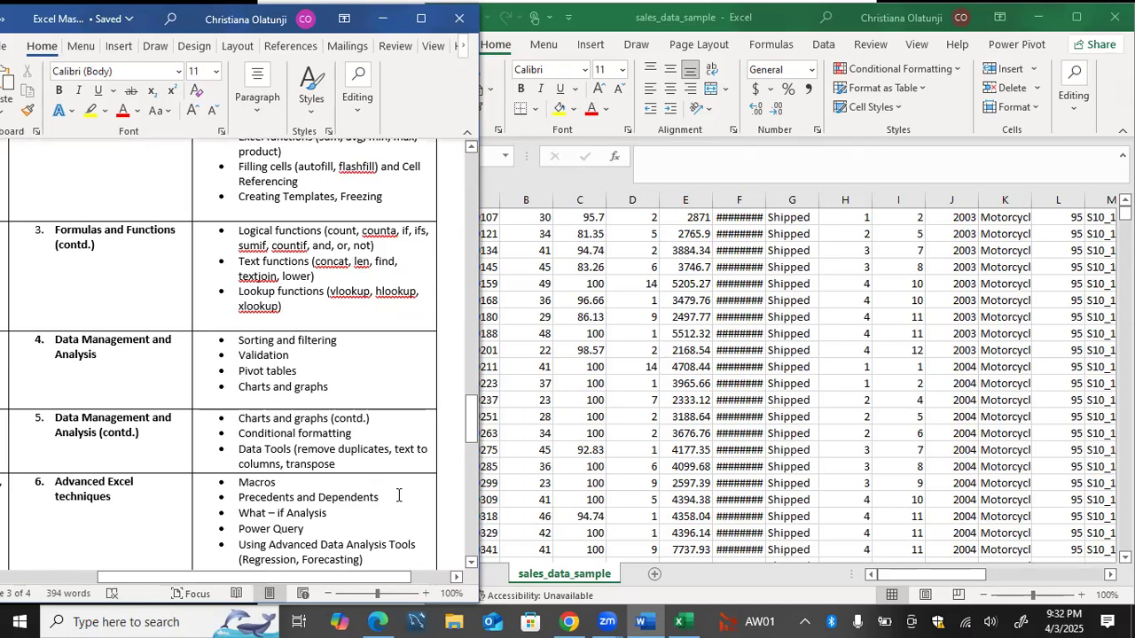
Switch back to the sales_data_sample workbook in Excel, maximize its window and auto-fit all column widths to their contents.
click(518, 459)
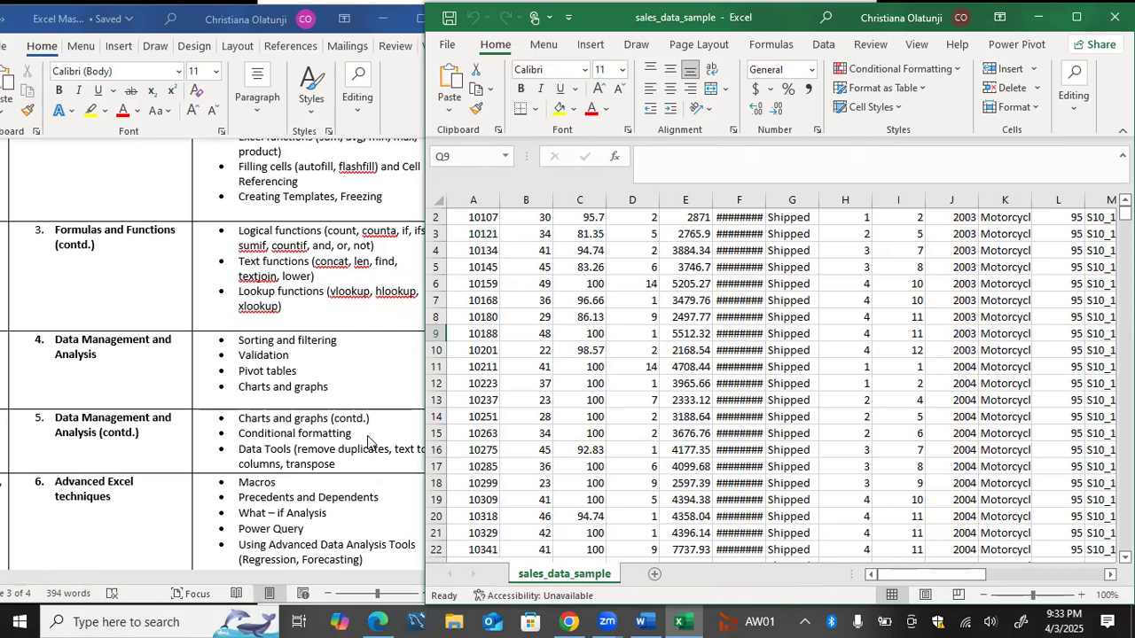
scroll(565, 316, up, 1)
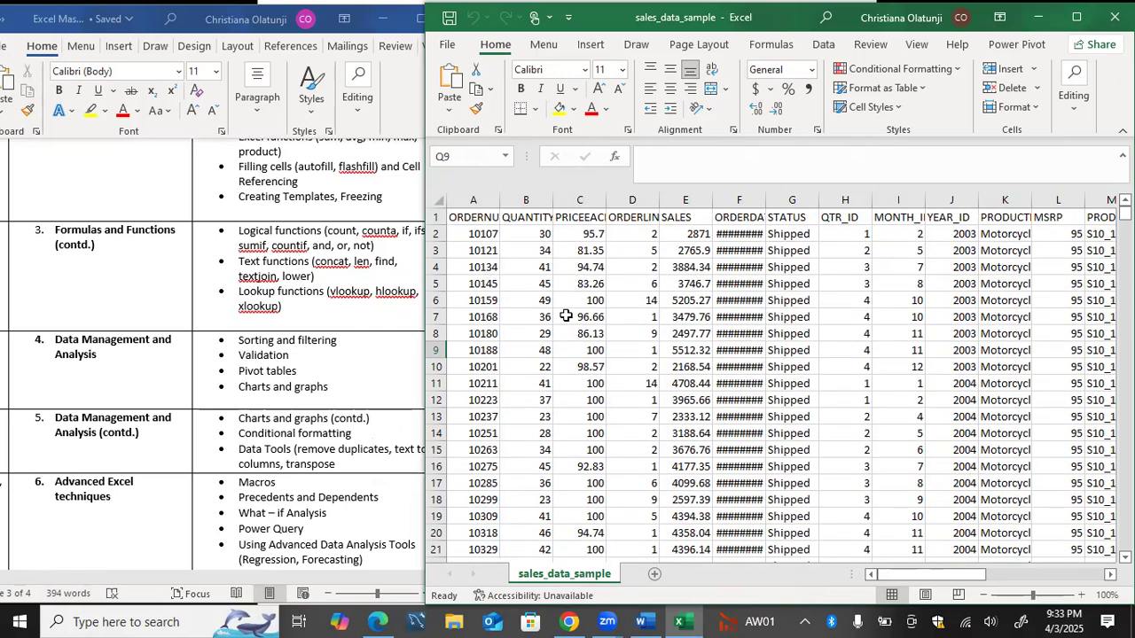
click(435, 200)
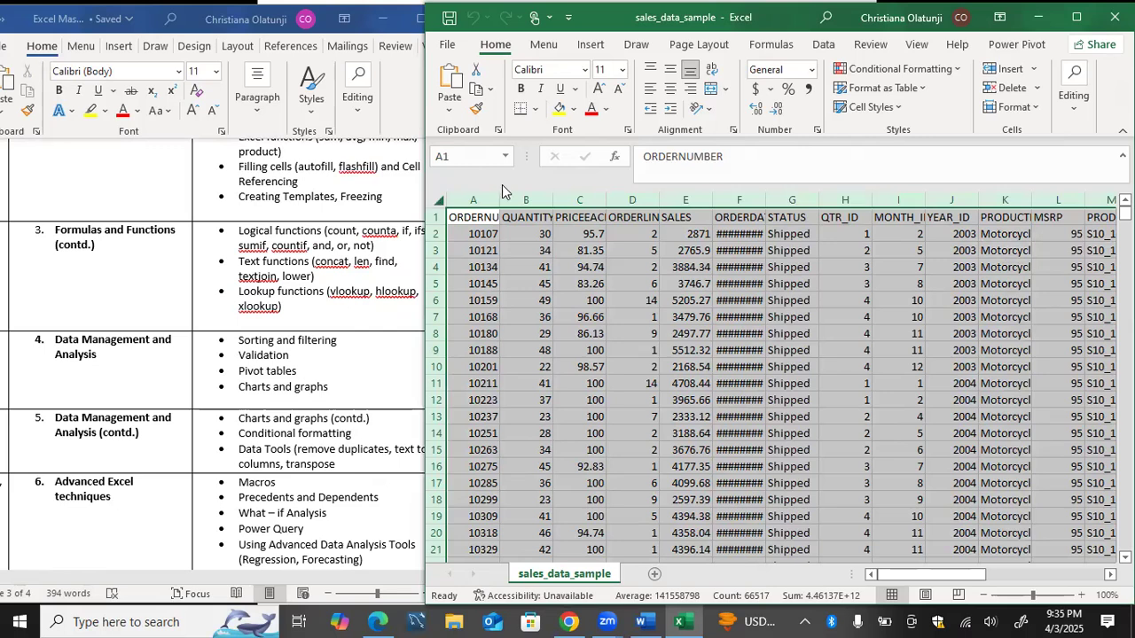
click(1075, 17)
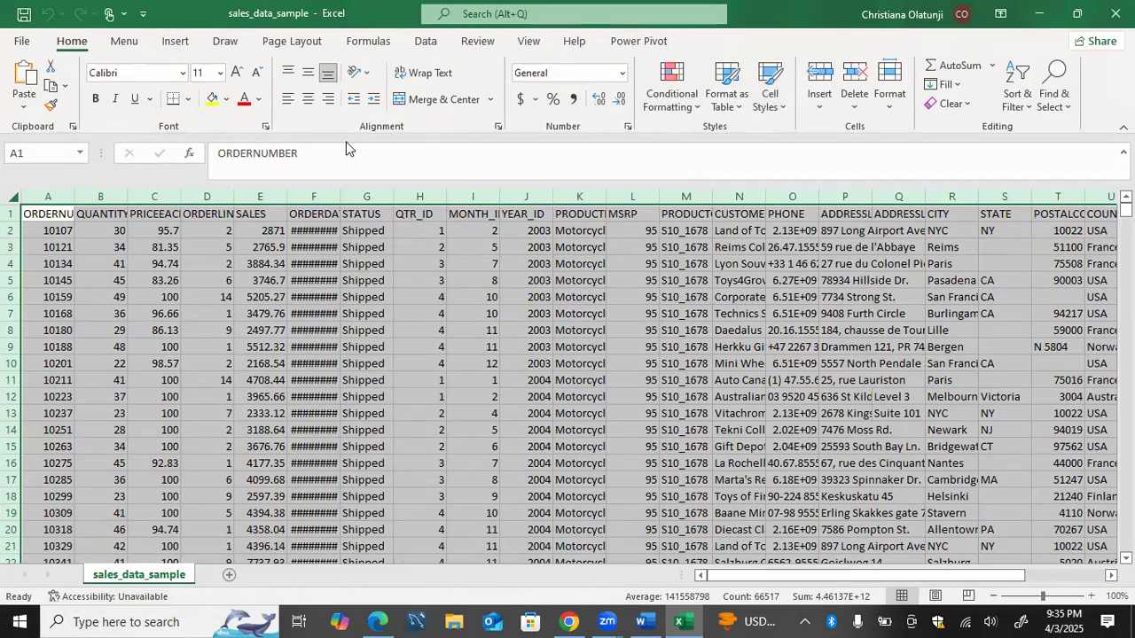
double_click(75, 203)
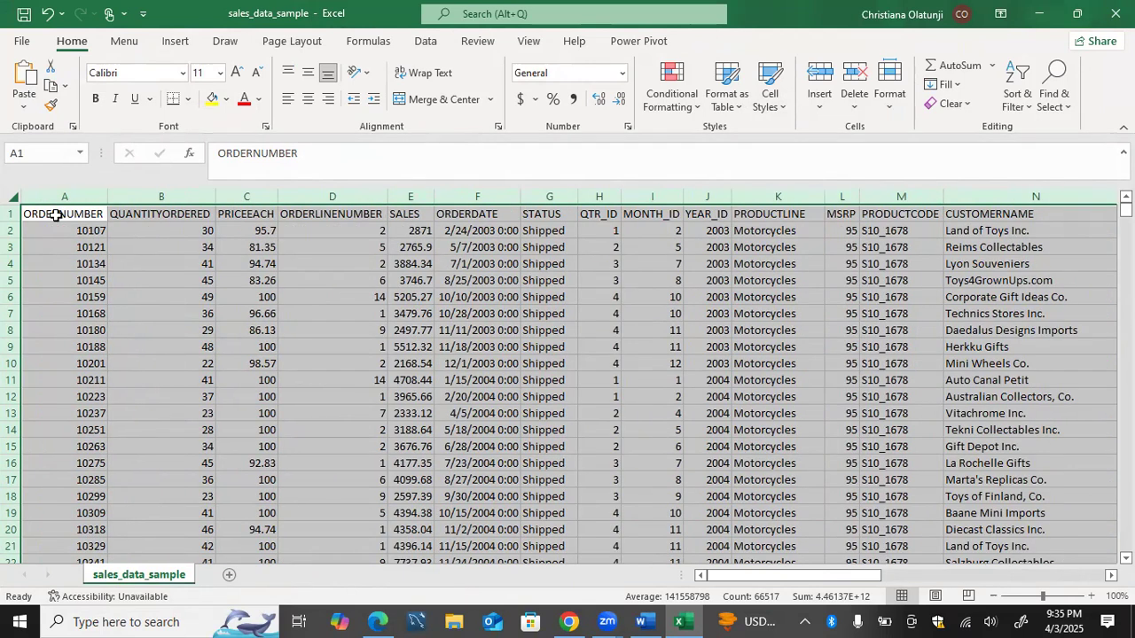
click(55, 215)
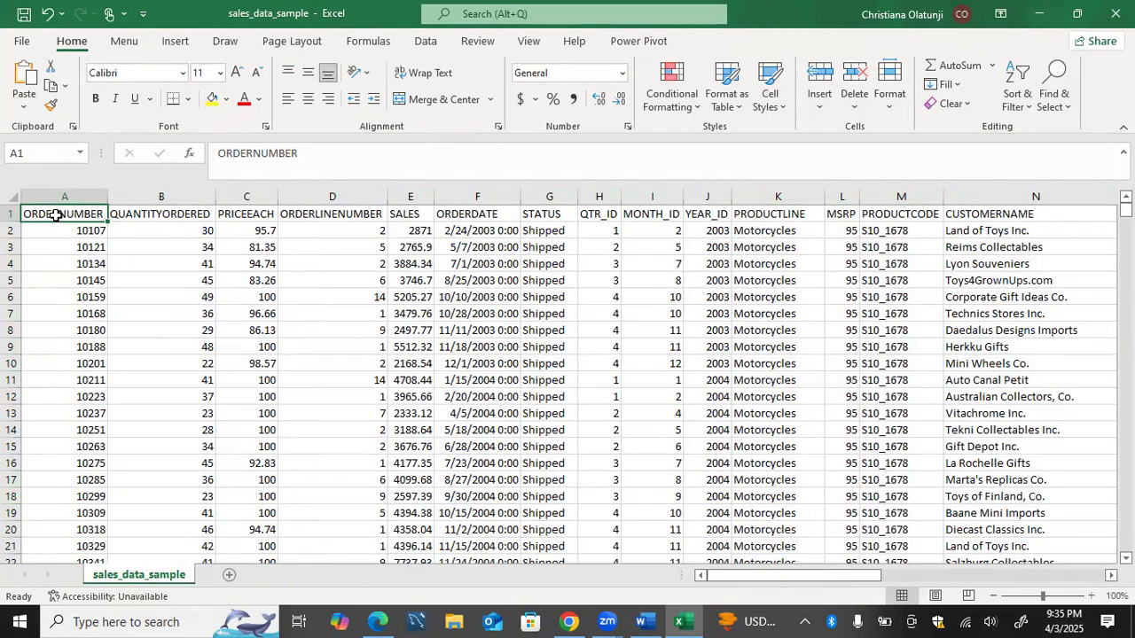
With cell C2 selected, examine the Highlight Cells Rules available under Conditional Formatting, from Greater Than to Duplicate Values.
click(229, 230)
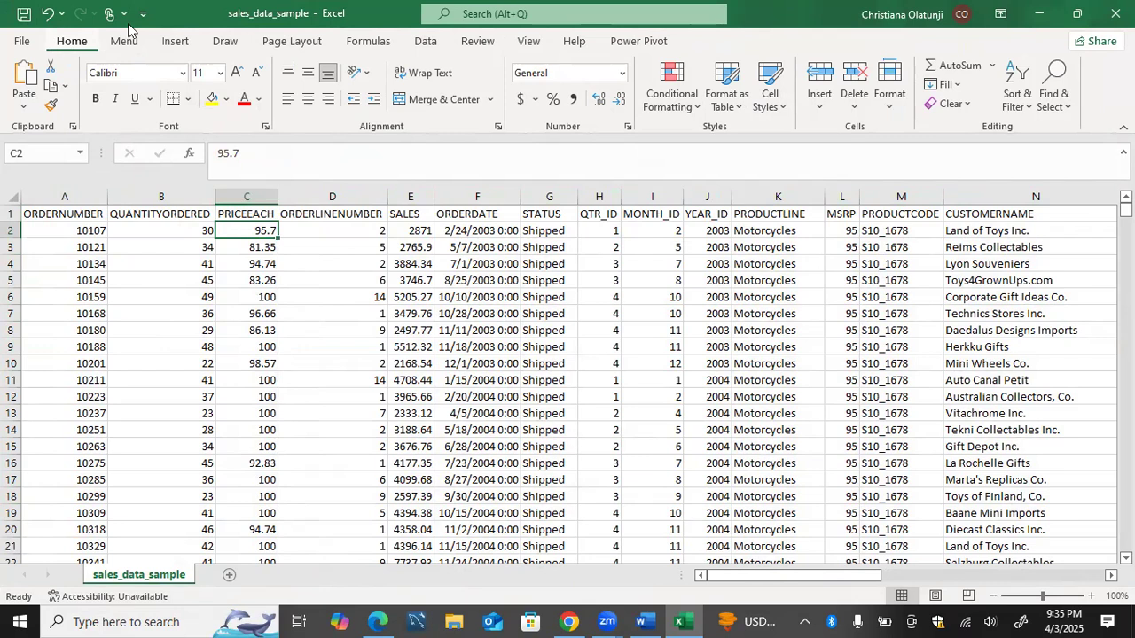
click(659, 96)
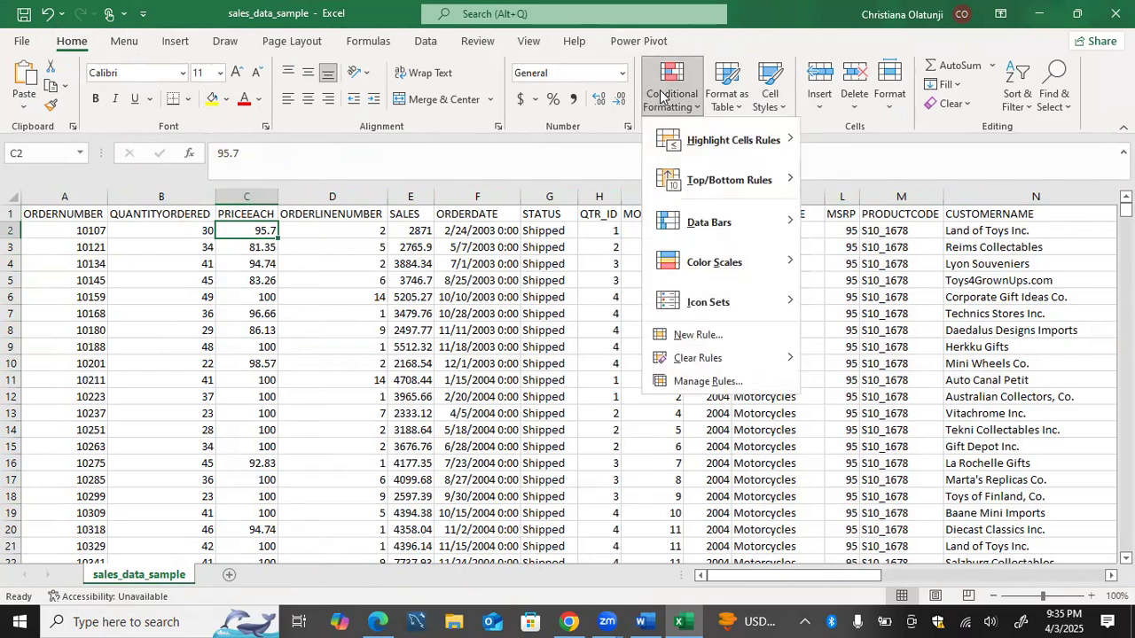
click(659, 96)
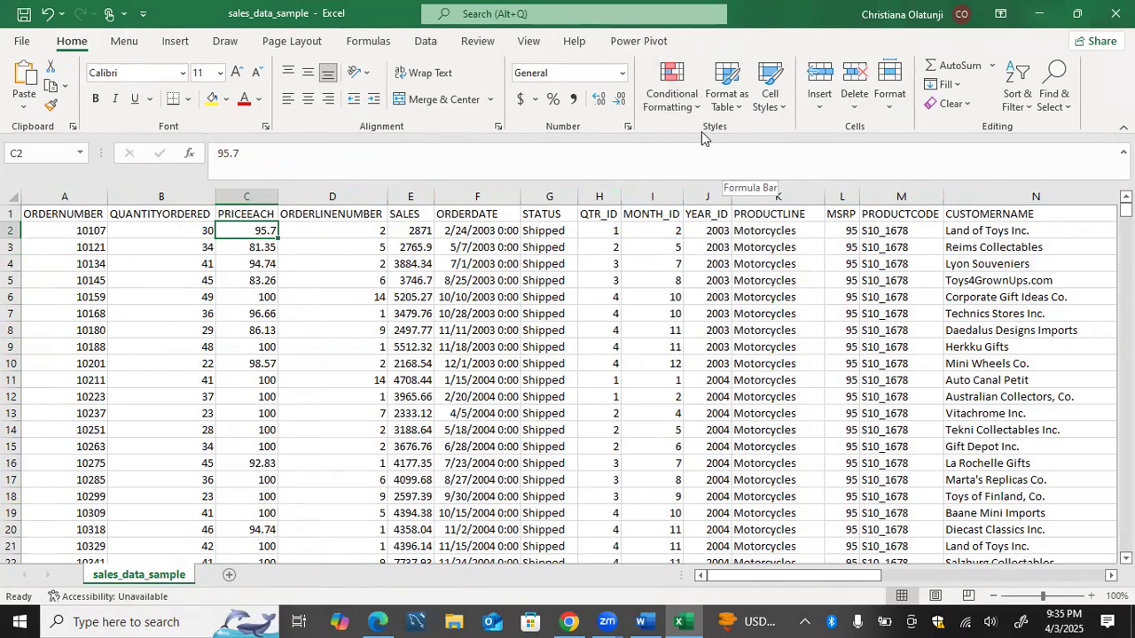
click(672, 88)
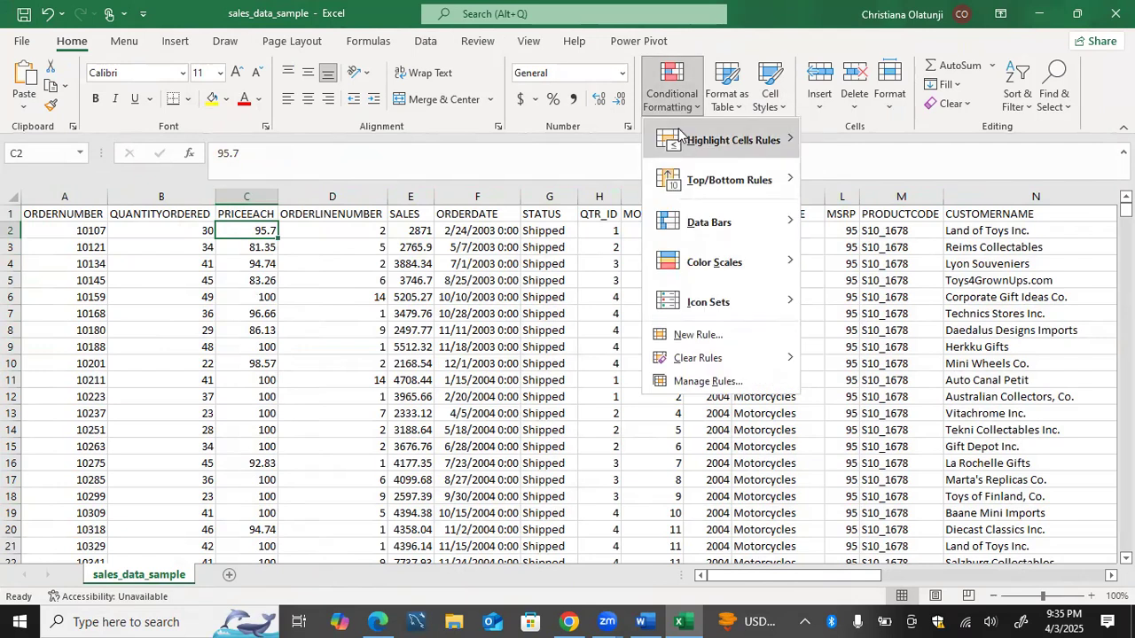
mouse_move(681, 143)
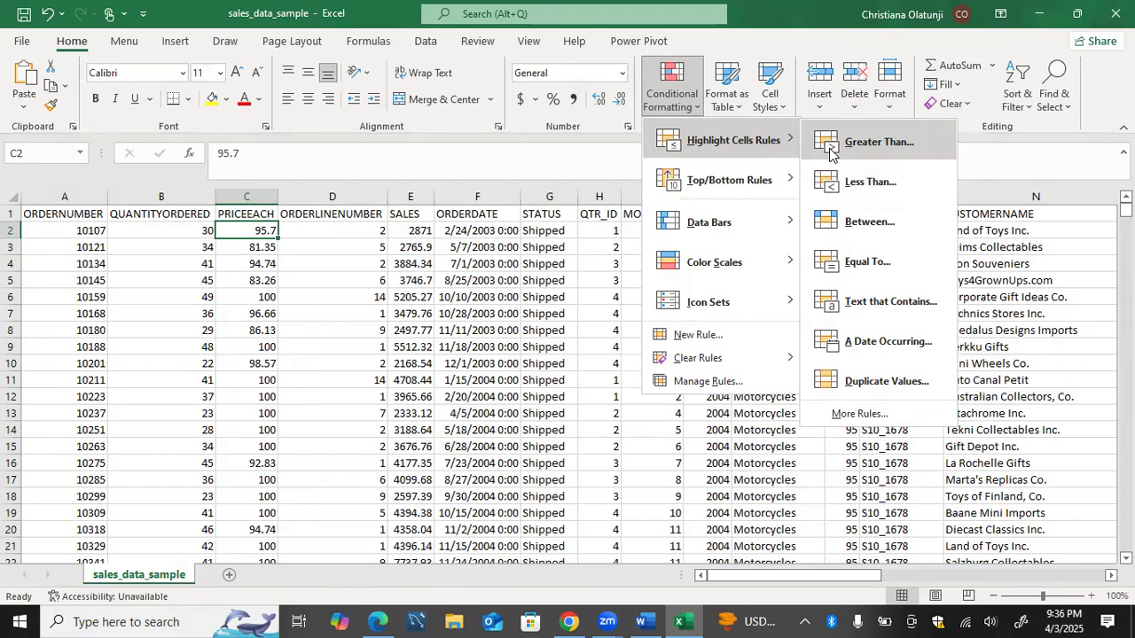
key(Down)
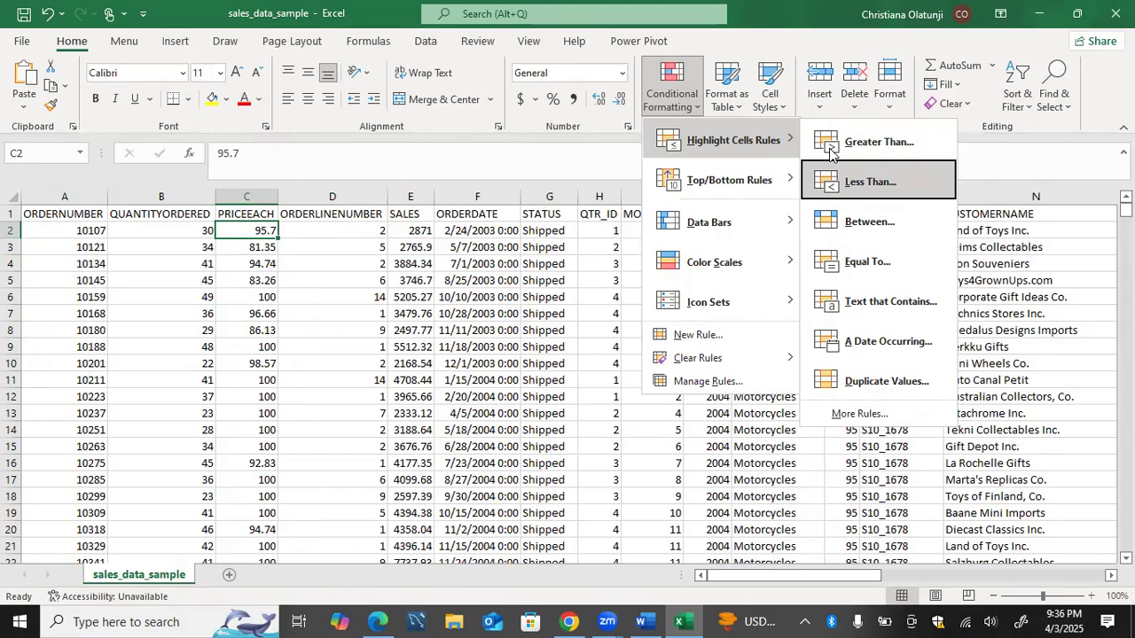
key(Down)
key(Down)
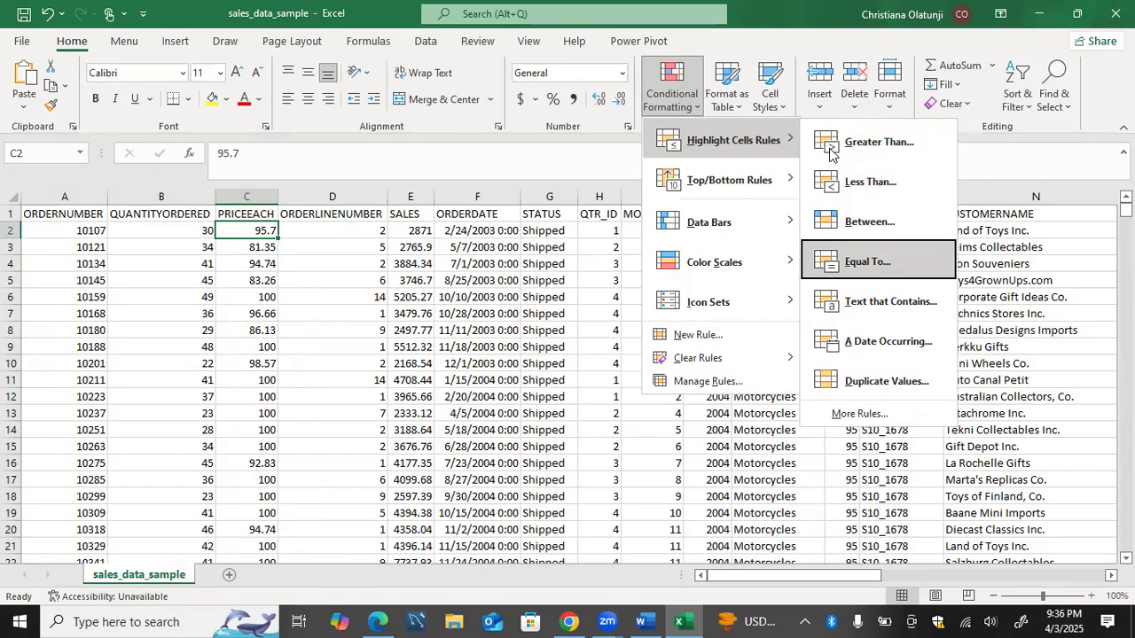
key(Down)
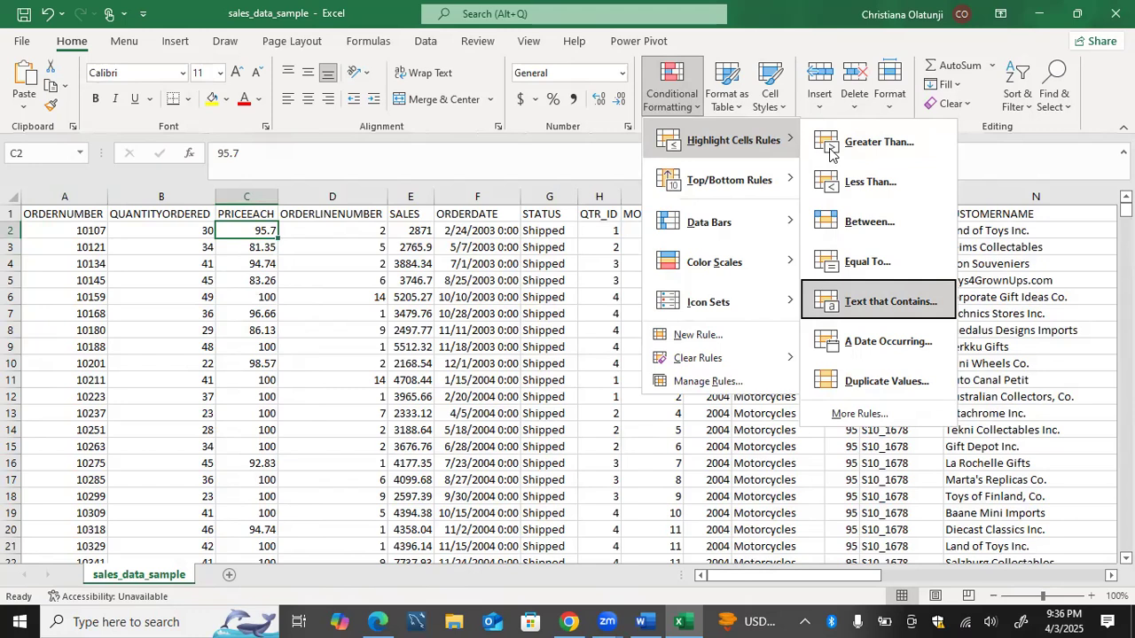
key(Down)
key(Down)
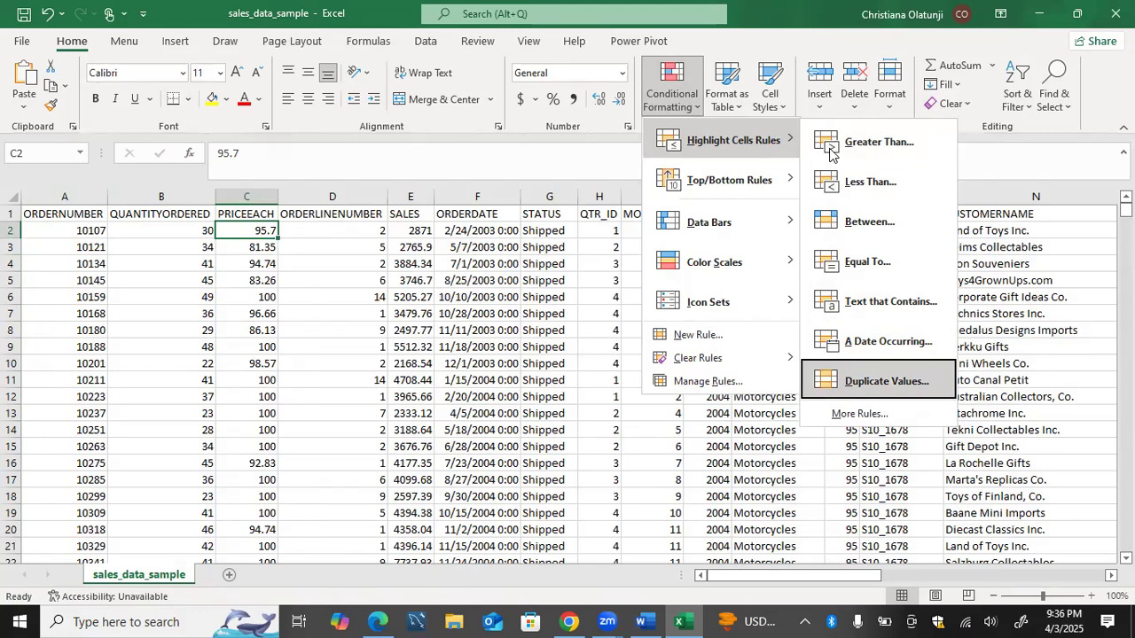
key(Up)
key(Up)
key(Up)
key(Up)
key(Up)
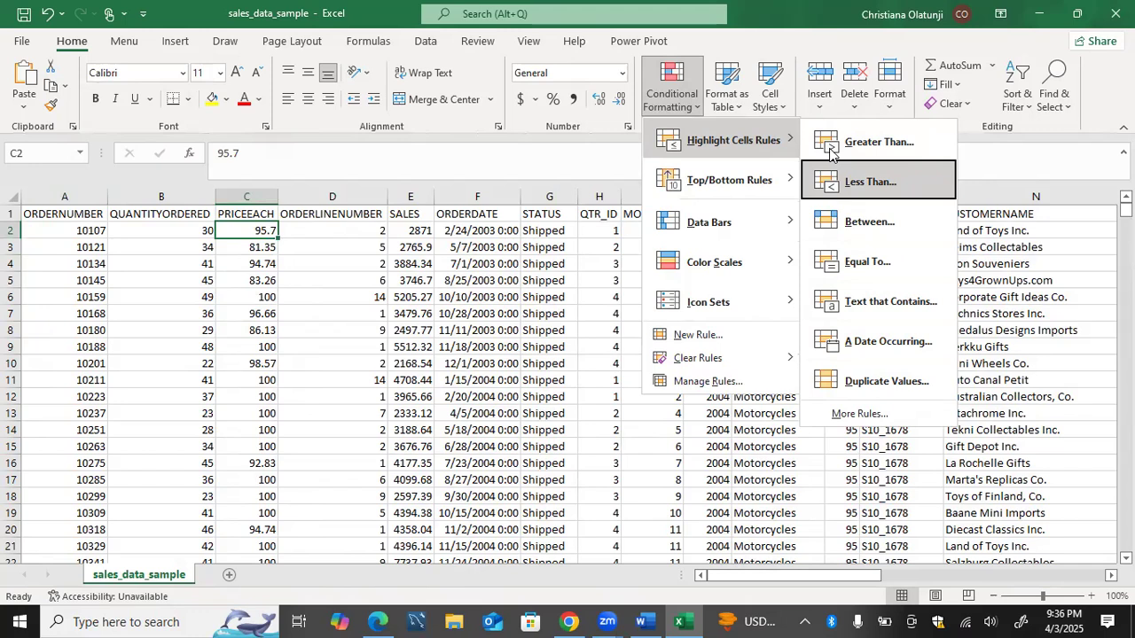
key(Up)
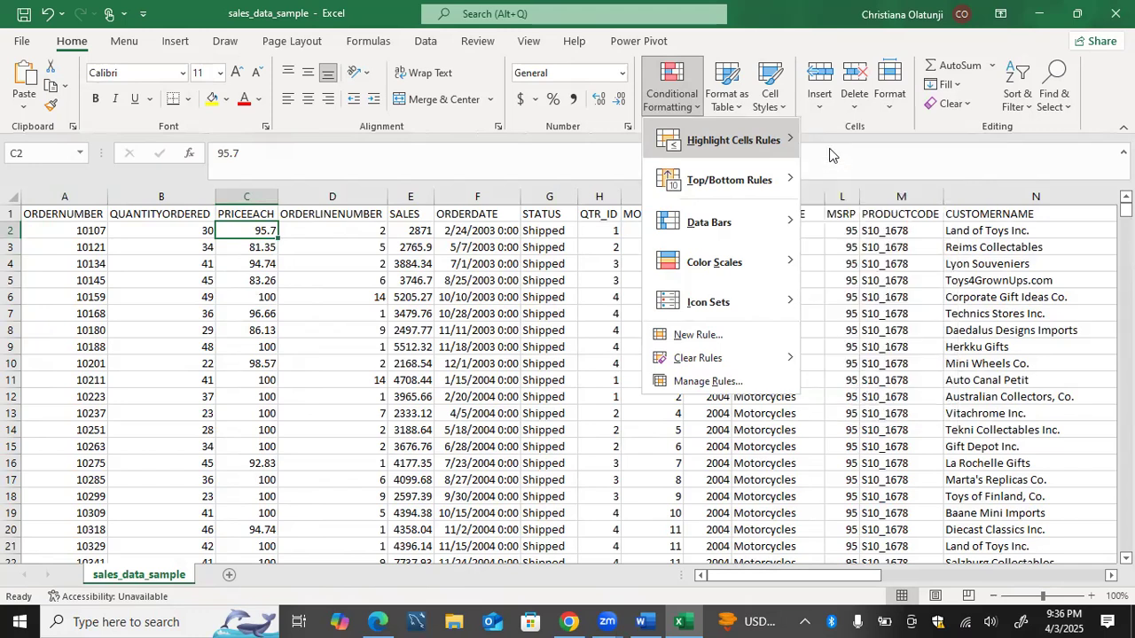
Examine the Top/Bottom Rules, Data Bars, Color Scales and Icon Sets options of Conditional Formatting.
mouse_move(760, 191)
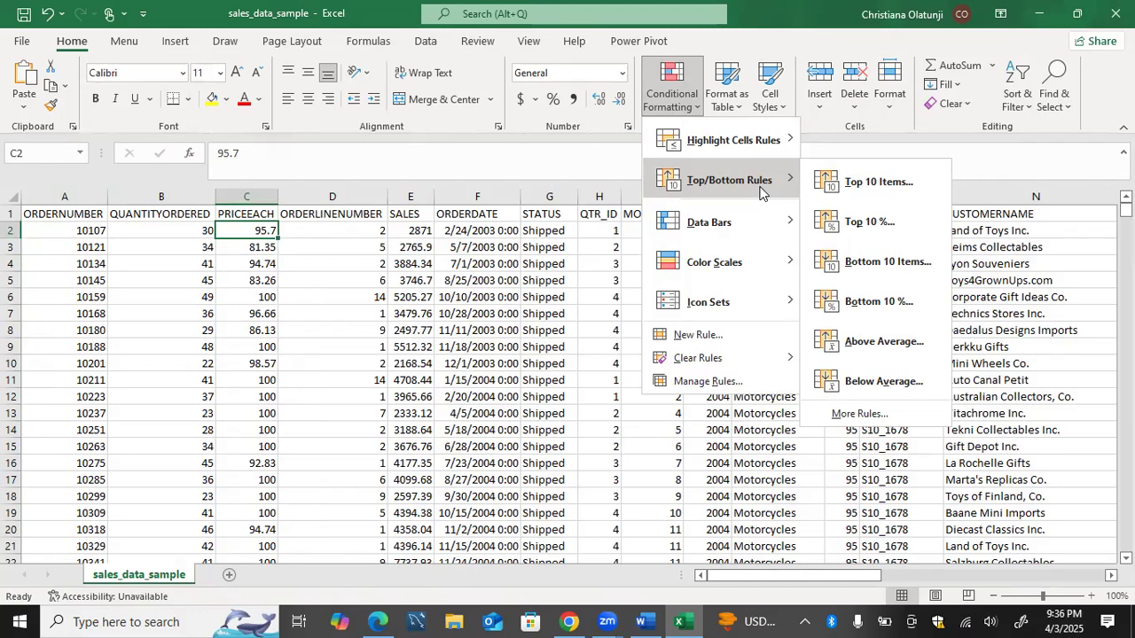
mouse_move(754, 217)
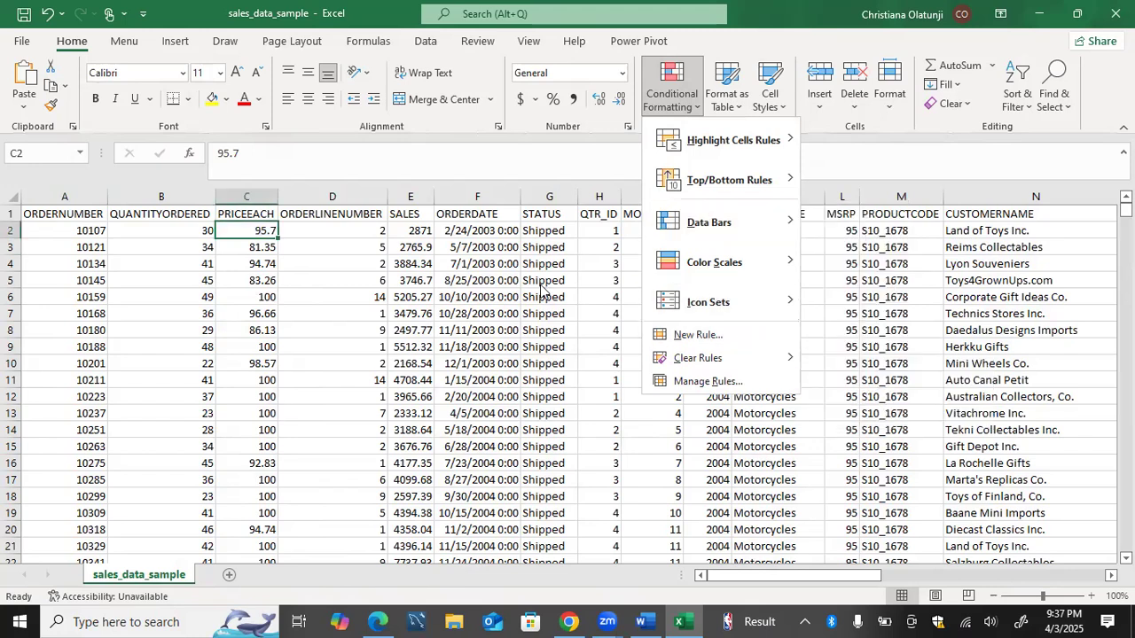
mouse_move(752, 228)
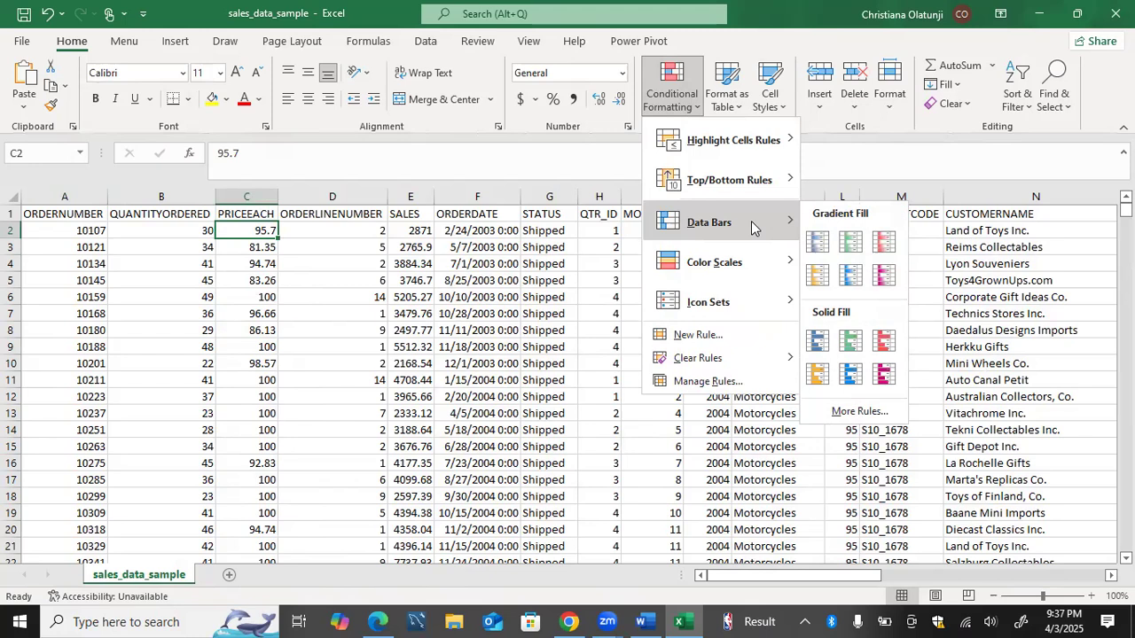
mouse_move(752, 265)
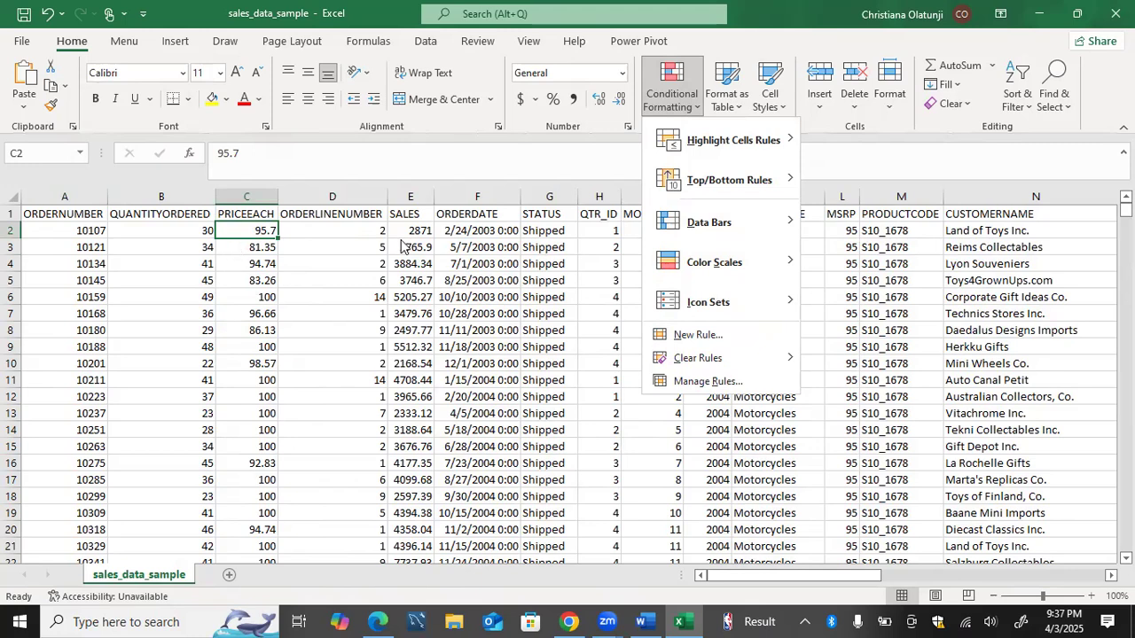
mouse_move(678, 270)
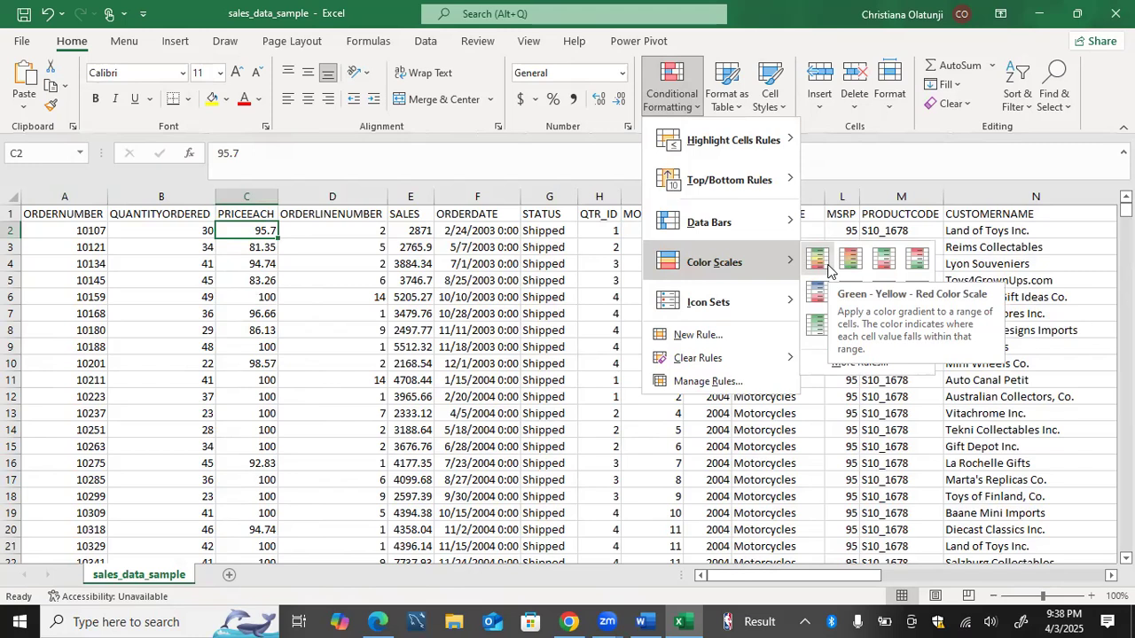
mouse_move(761, 309)
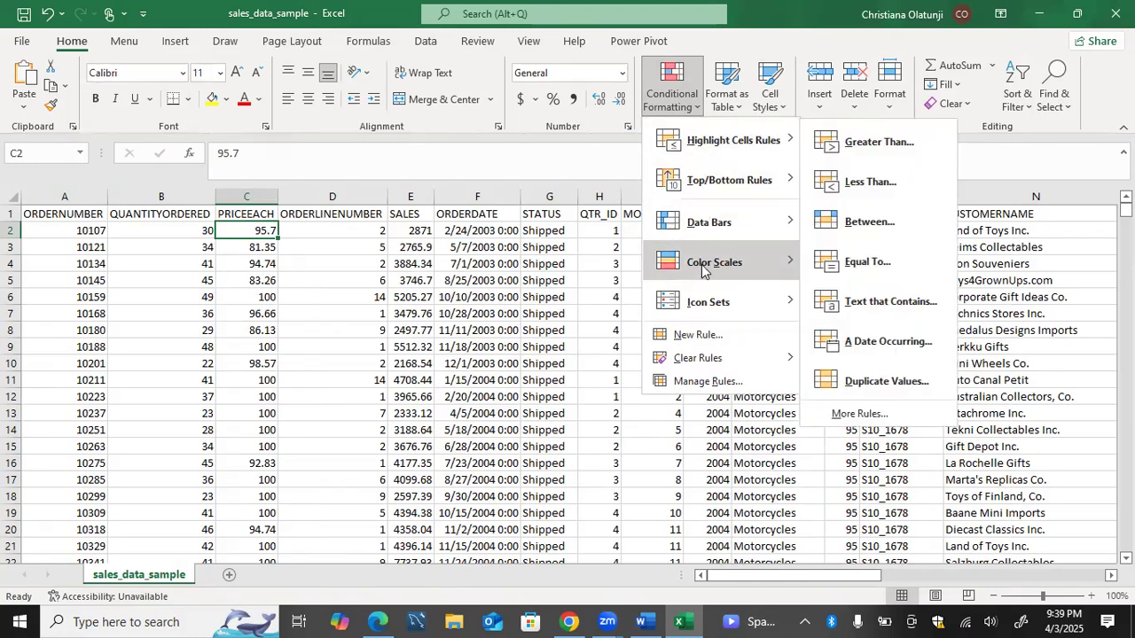
Examine the formula-based rule type for new conditional formatting, including its Font, Border and Fill format options, without creating a rule.
click(688, 337)
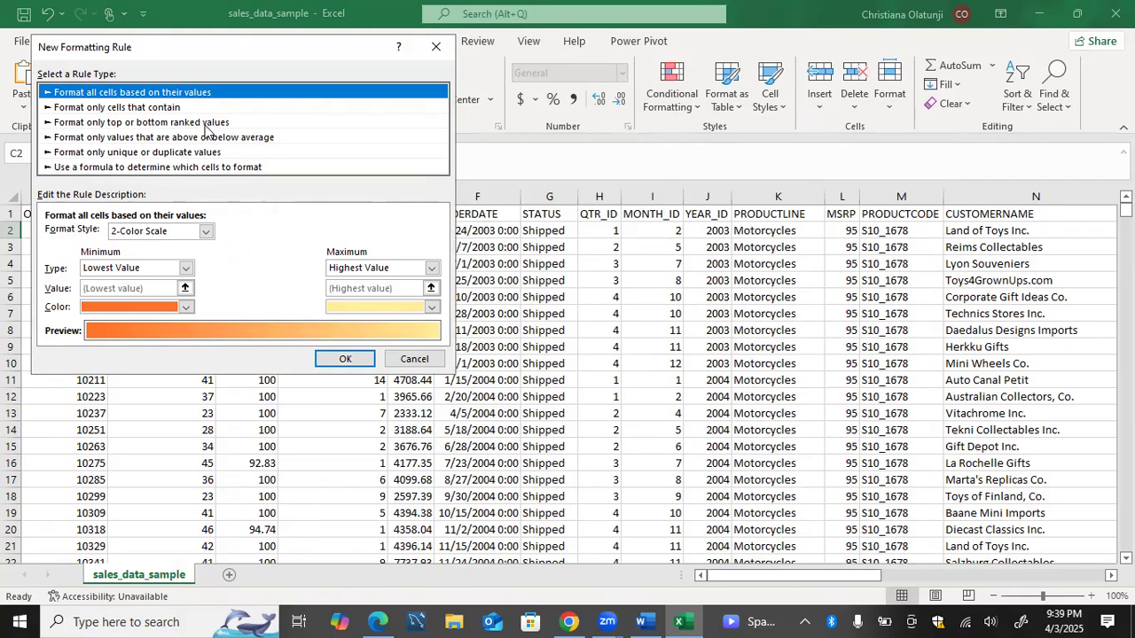
click(133, 168)
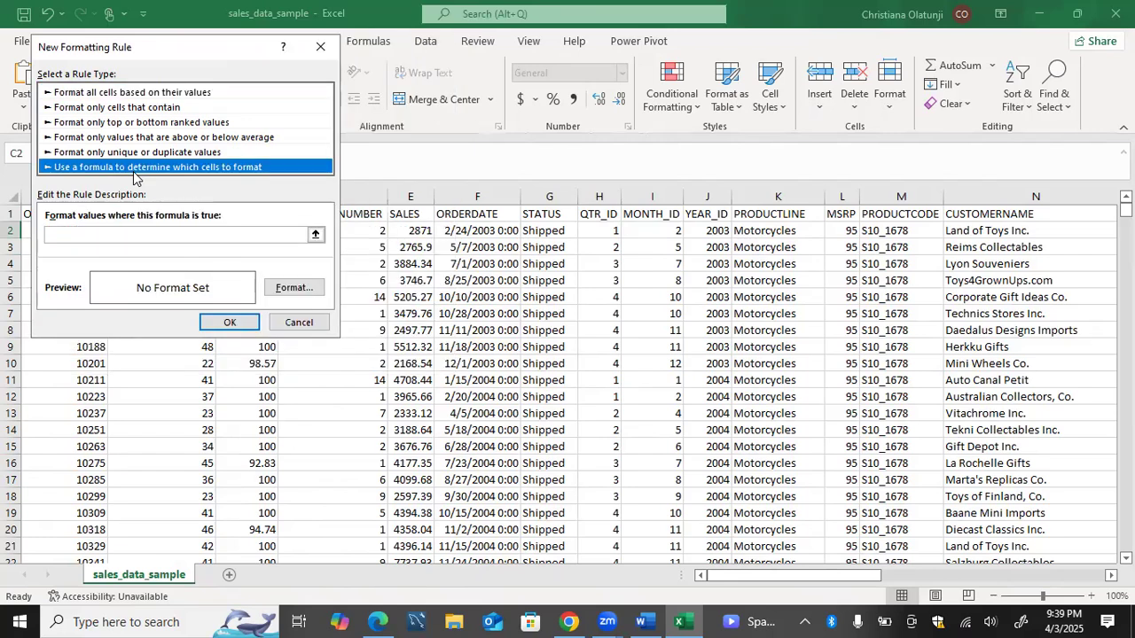
click(143, 237)
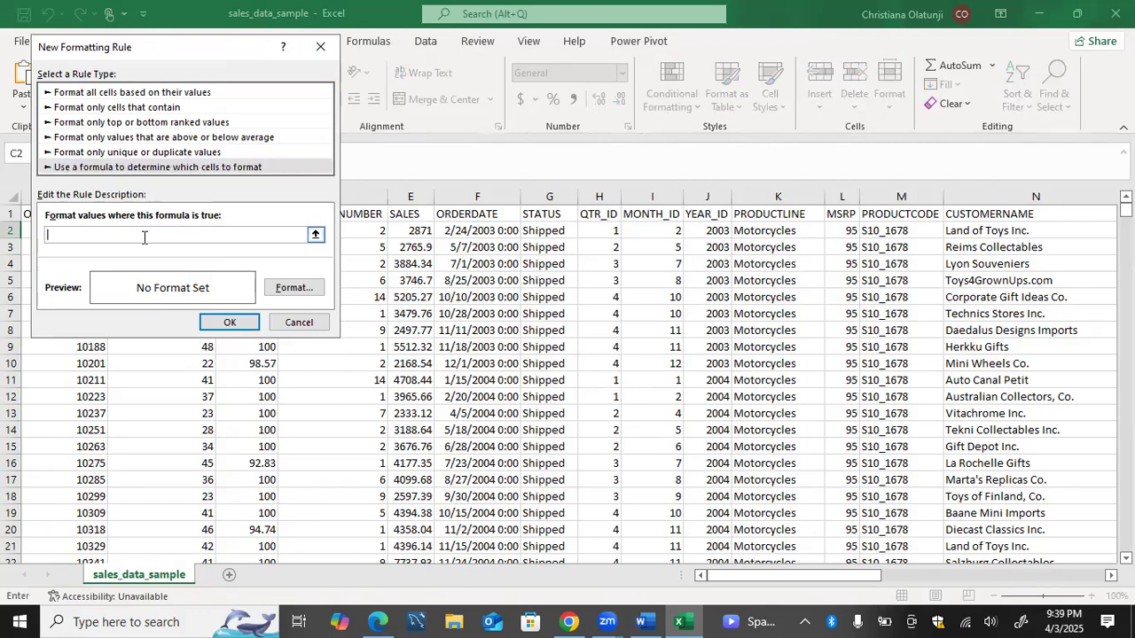
click(275, 291)
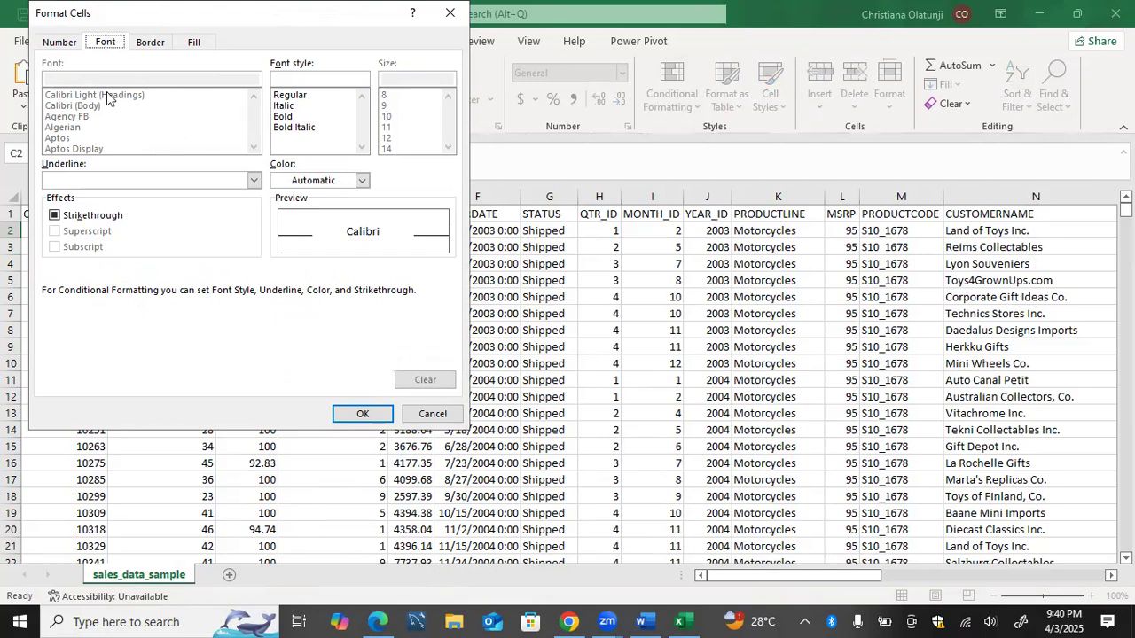
click(158, 45)
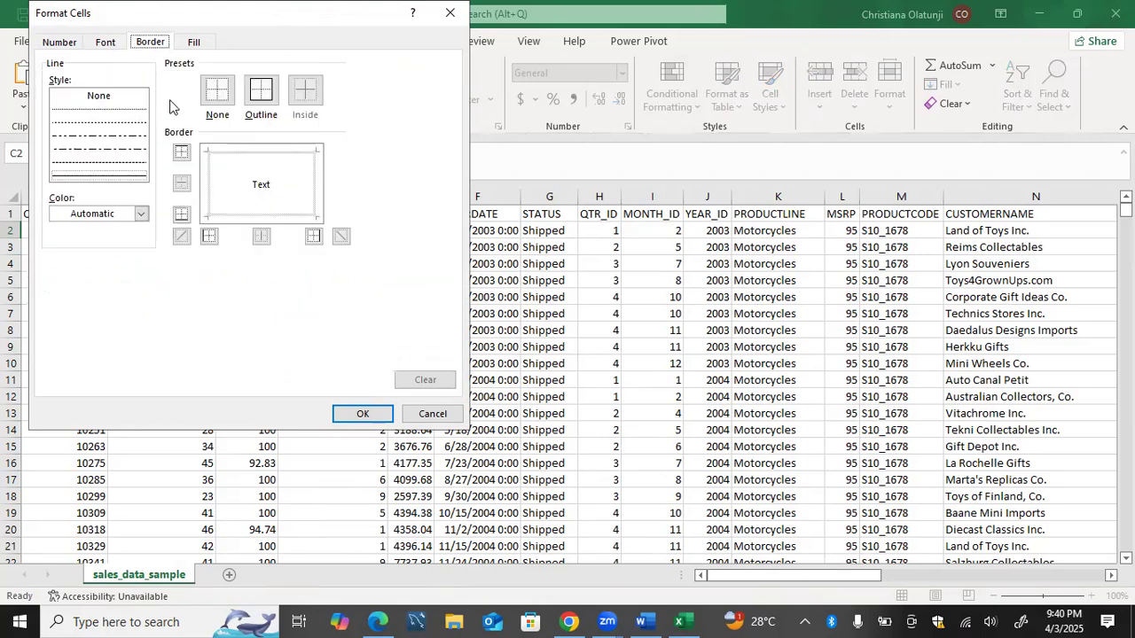
click(191, 44)
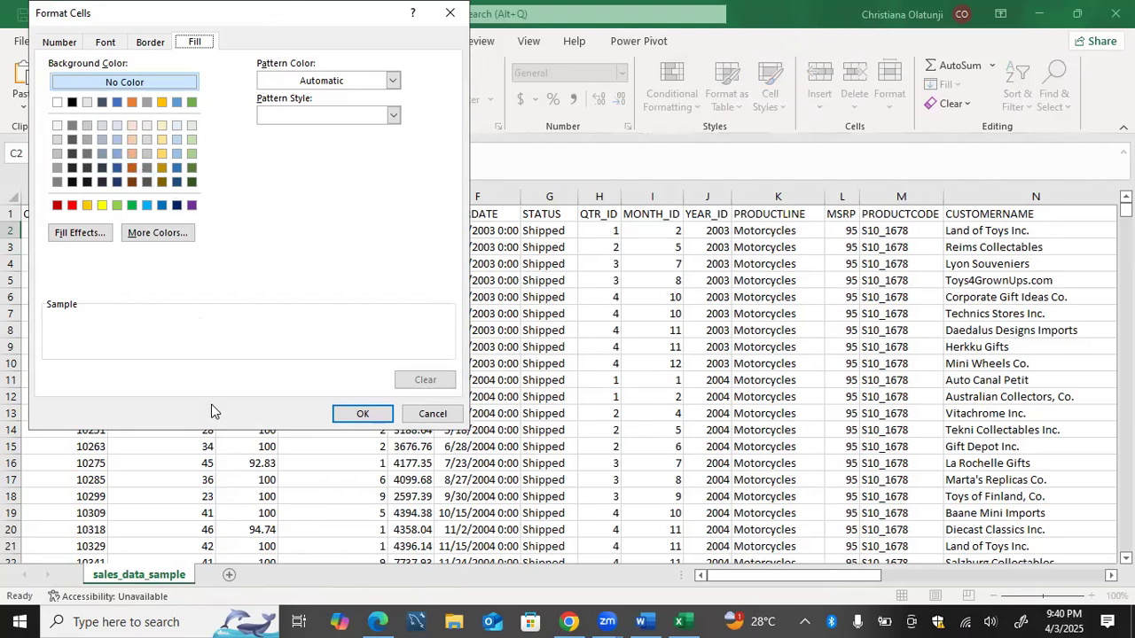
click(431, 414)
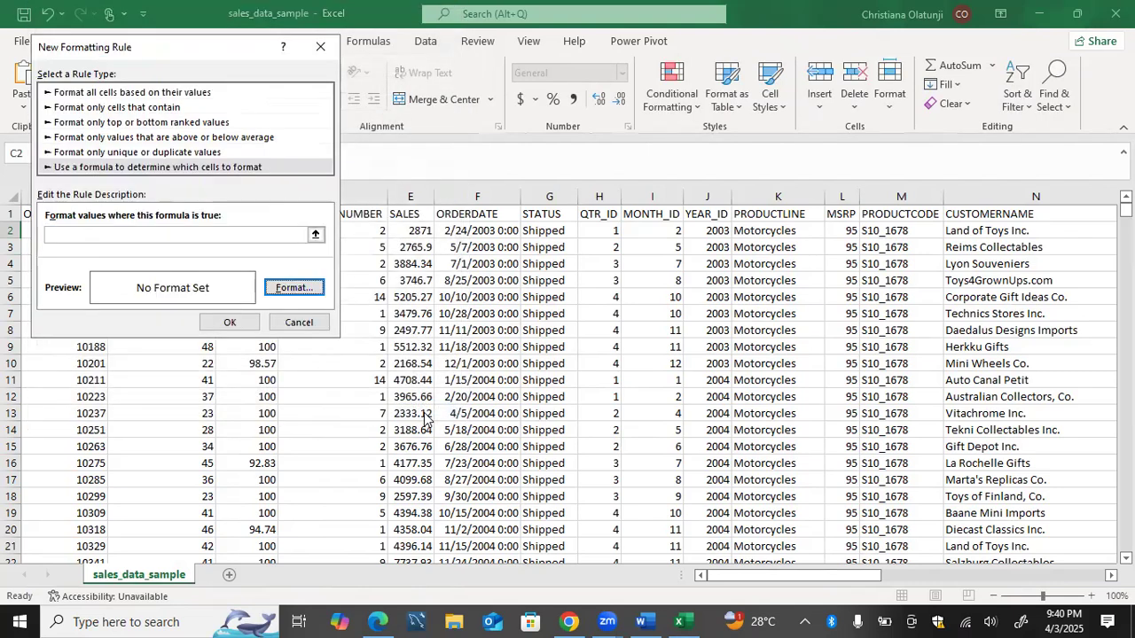
click(297, 322)
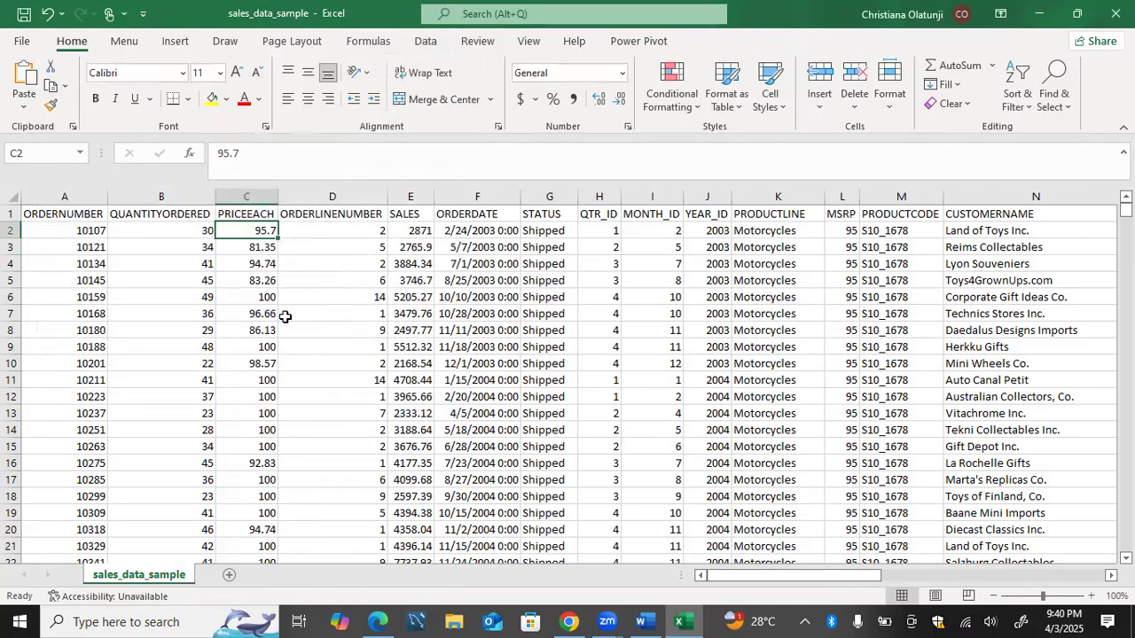
Review the column headers in row 1 from ORDERNUMBER through MSRP.
click(205, 230)
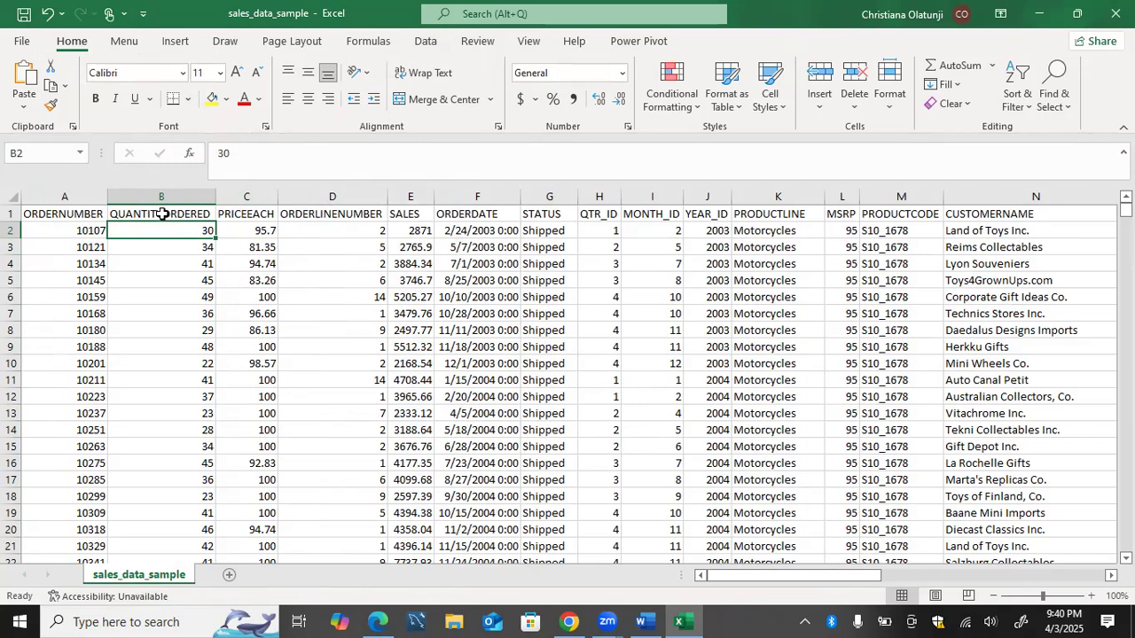
click(95, 213)
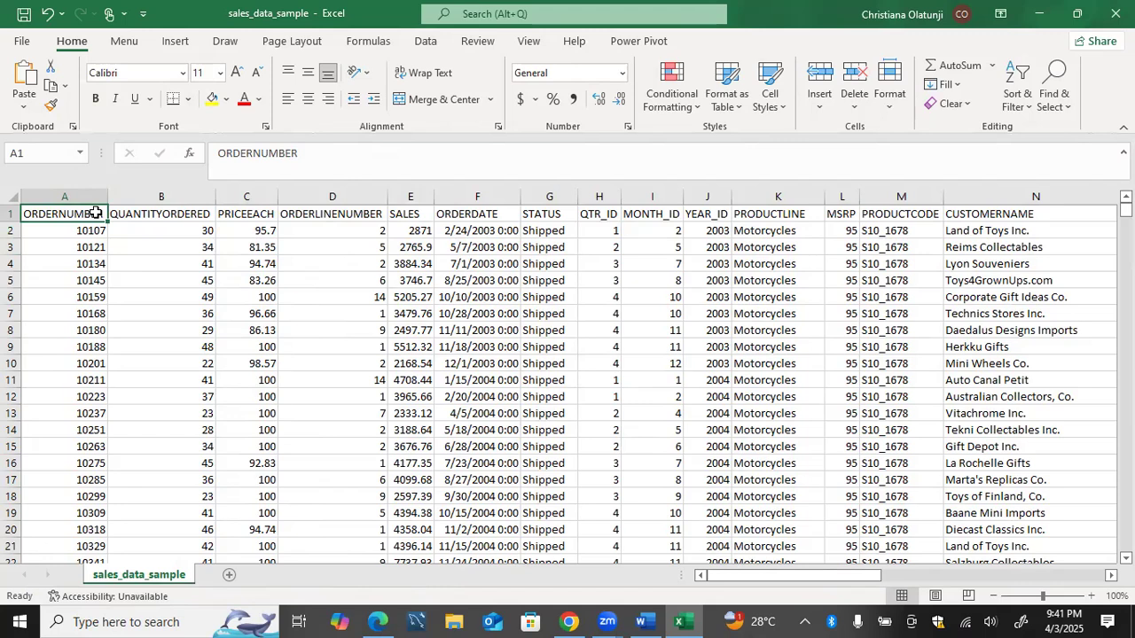
key(Right)
key(Right)
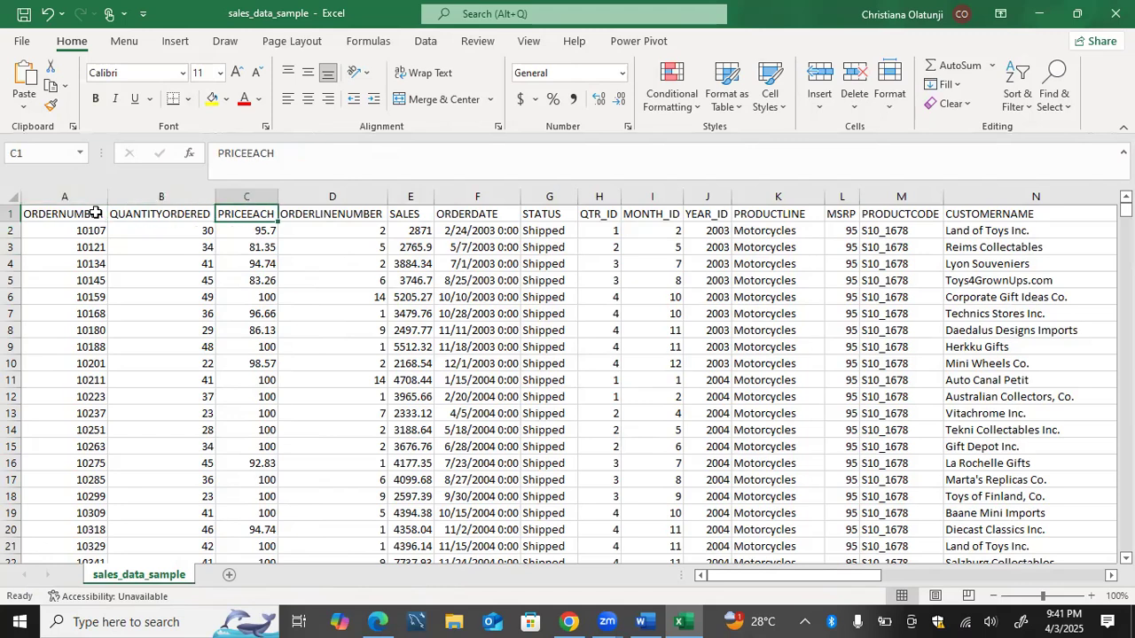
key(Right)
key(Right)
key(Right)
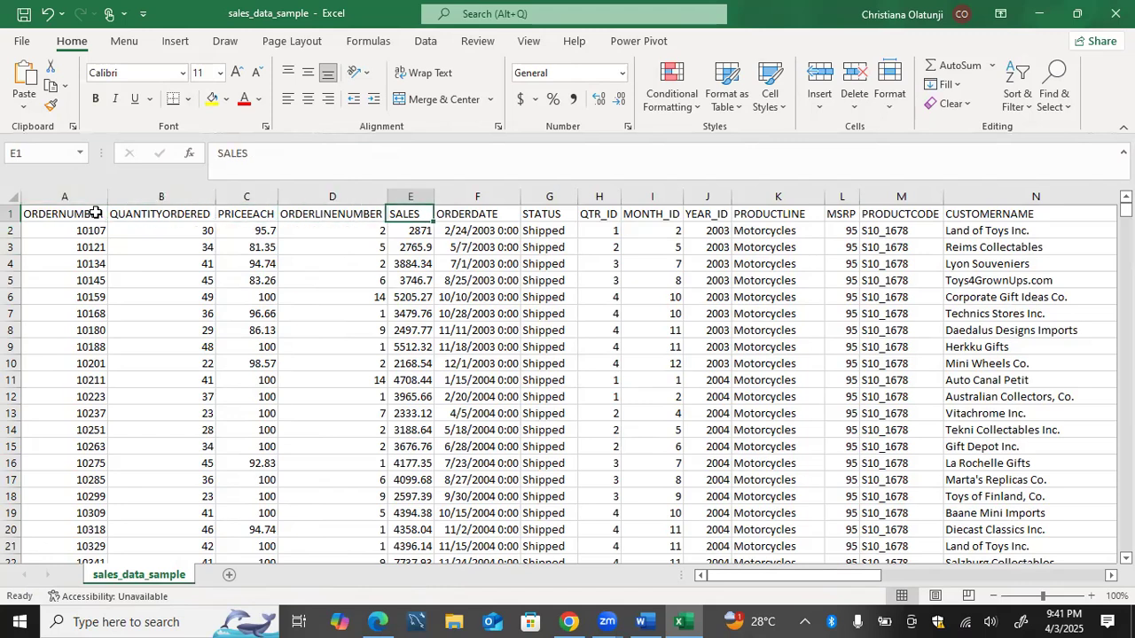
key(Right)
key(Right)
key(Right)
key(Right)
key(Right)
key(Right)
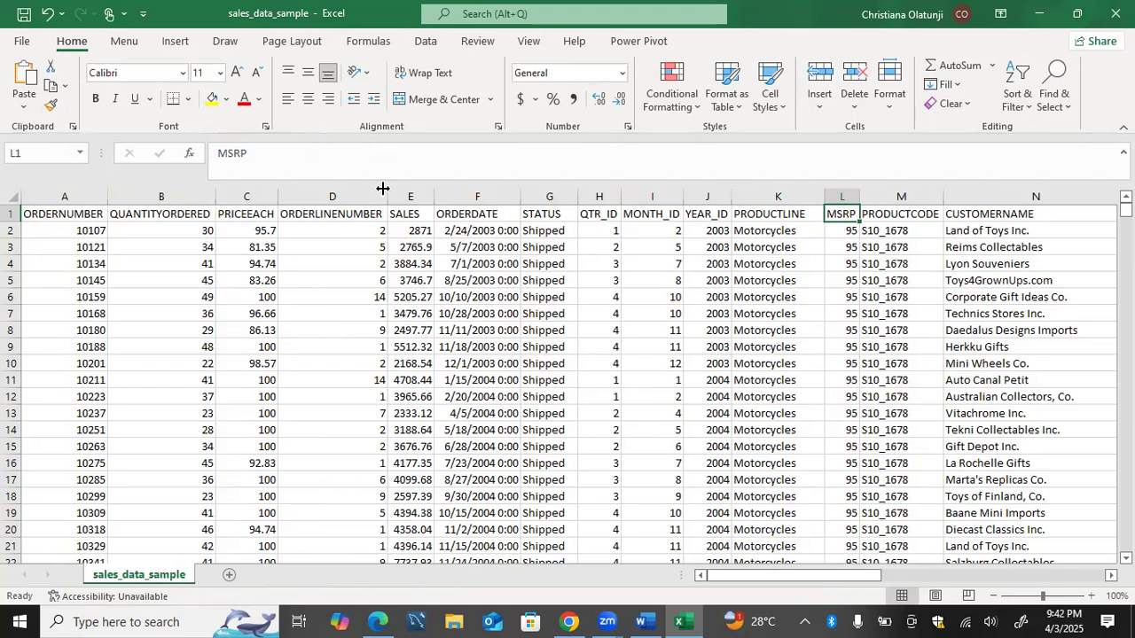
click(671, 106)
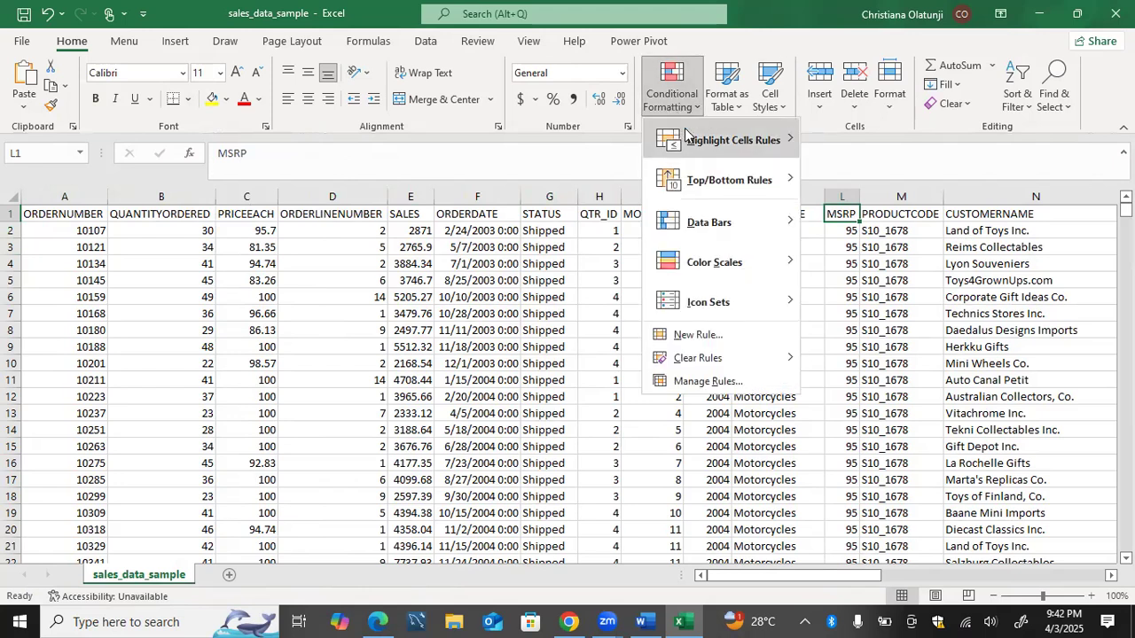
mouse_move(687, 140)
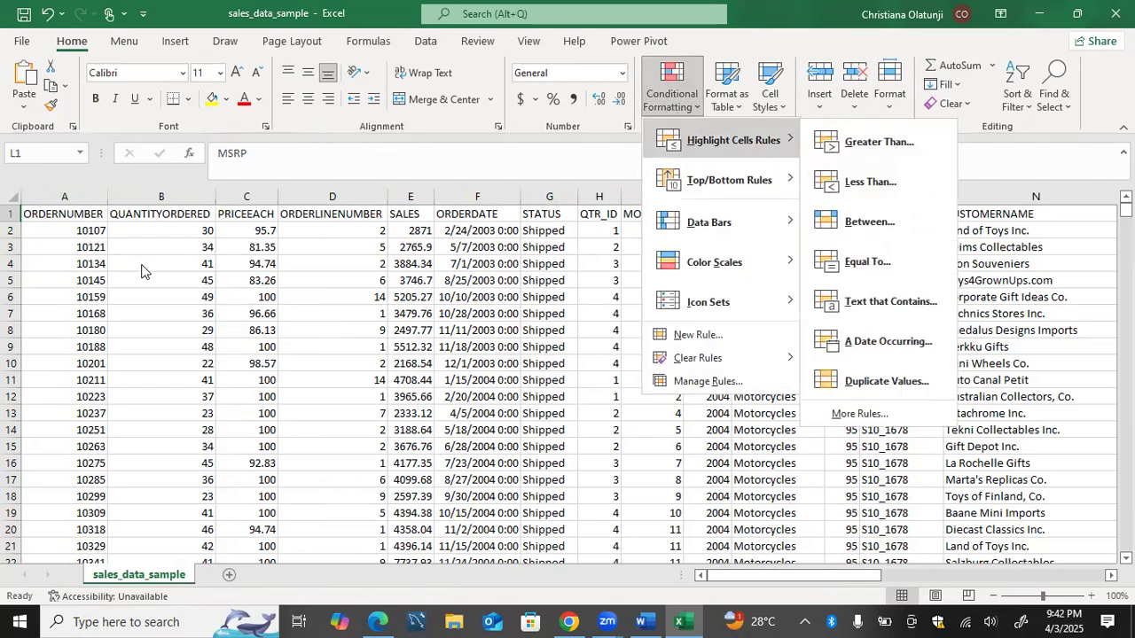
click(164, 229)
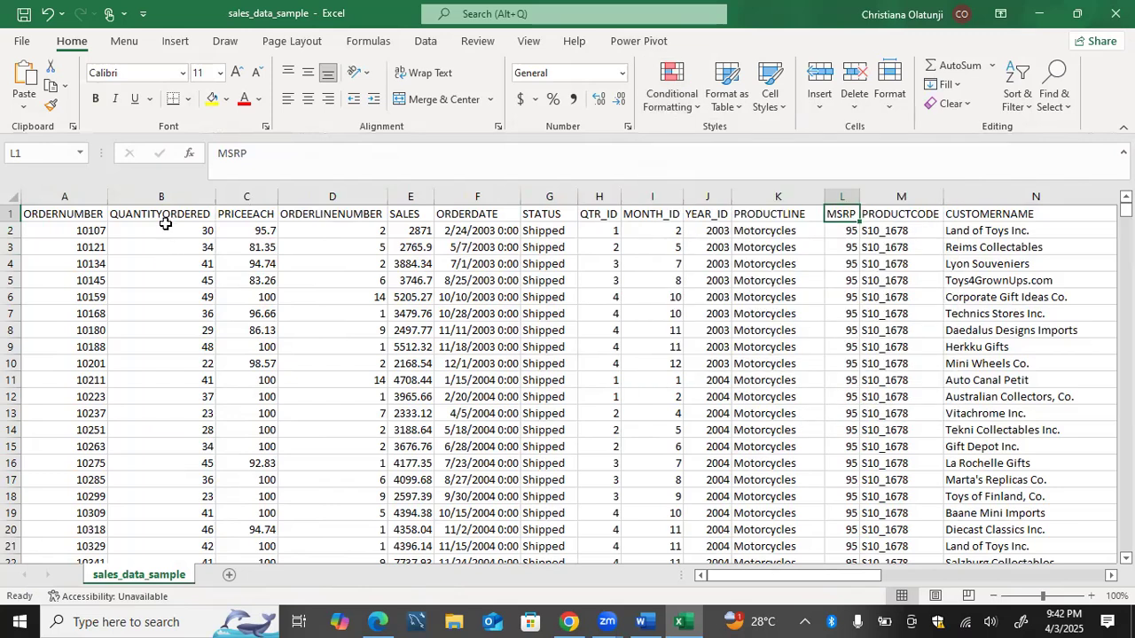
Highlight QUANTITYORDERED values greater than 20, from B2 to the last data row, with Green Fill with Dark Green Text.
click(165, 231)
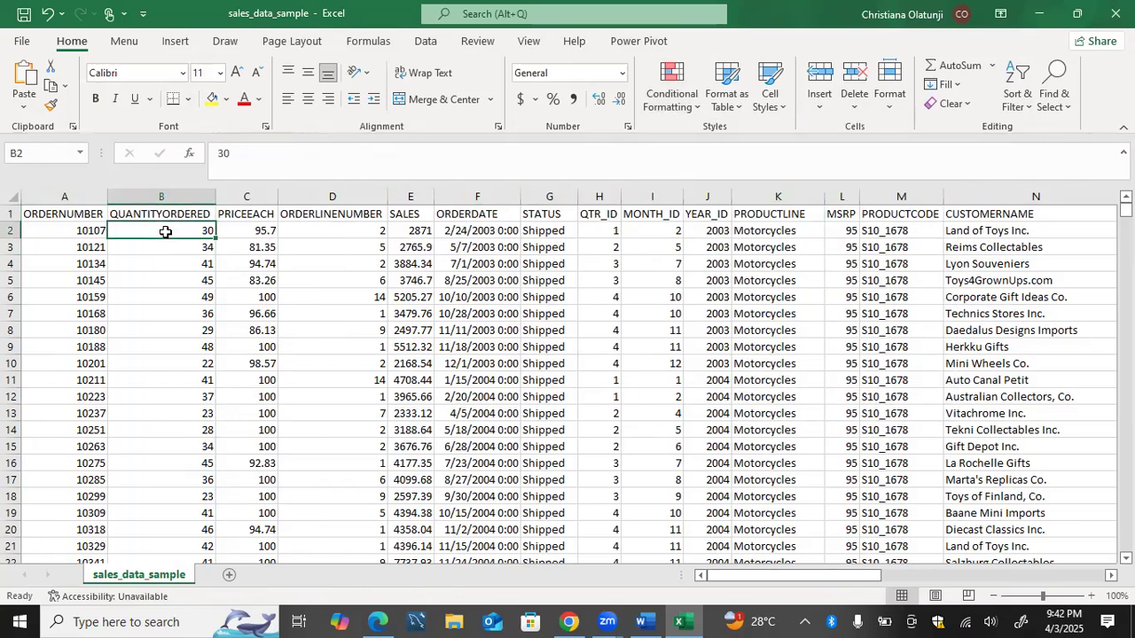
key(ctrl+shift+Down)
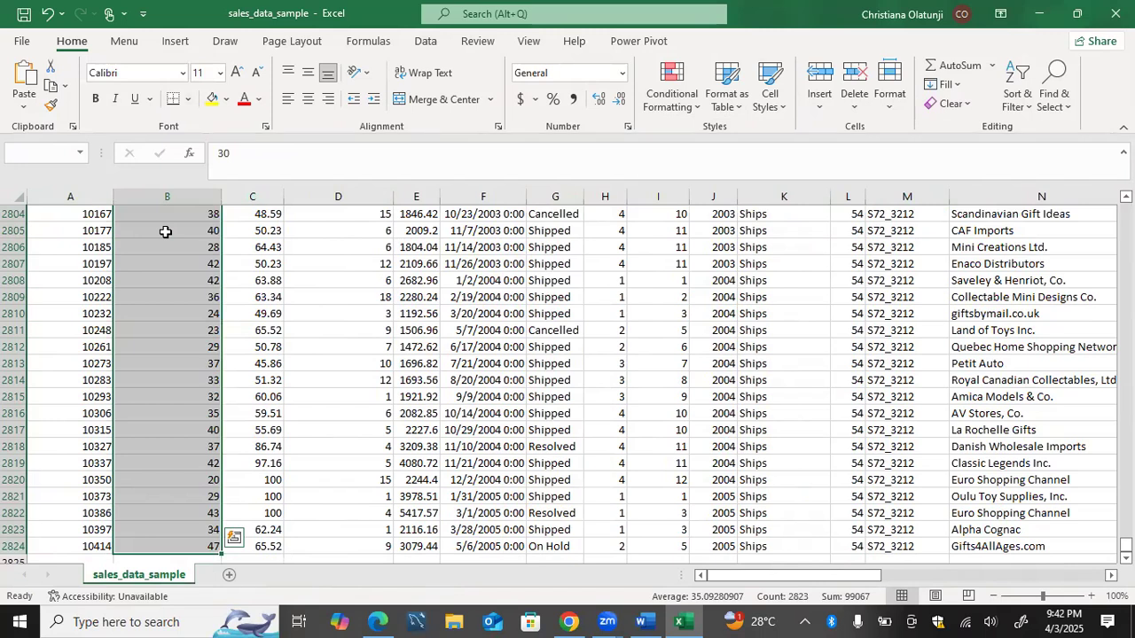
click(682, 105)
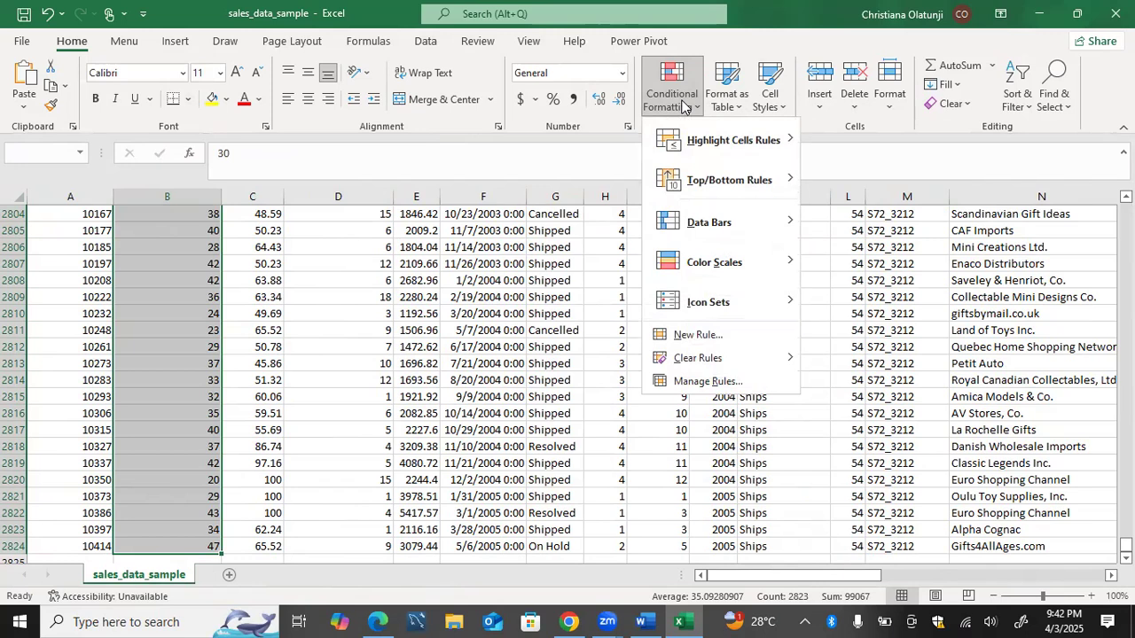
mouse_move(693, 143)
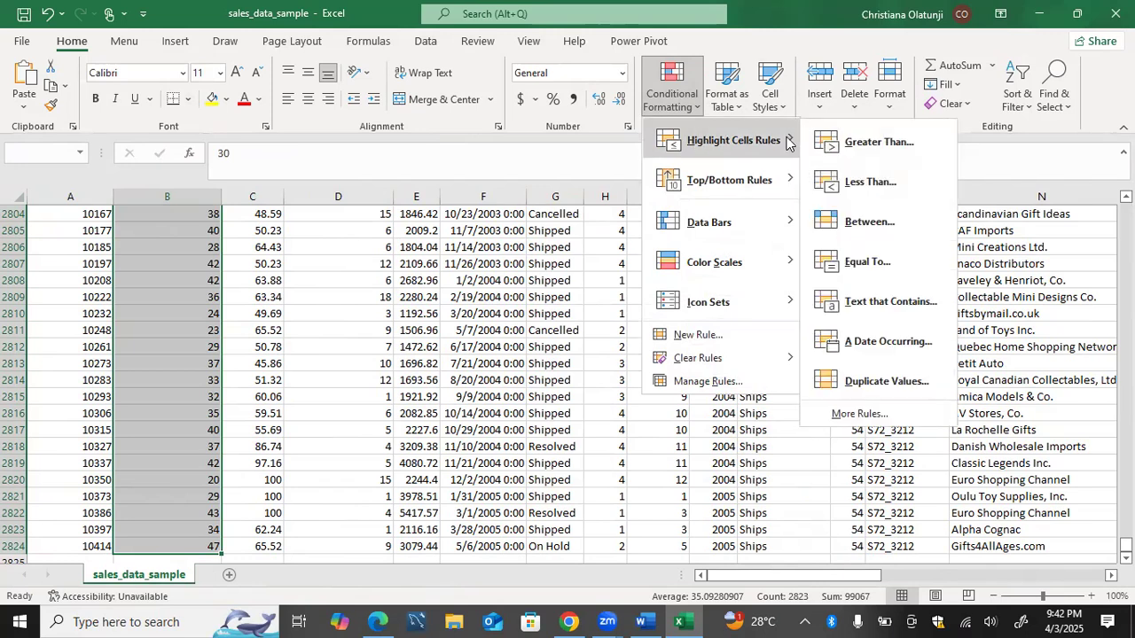
click(821, 144)
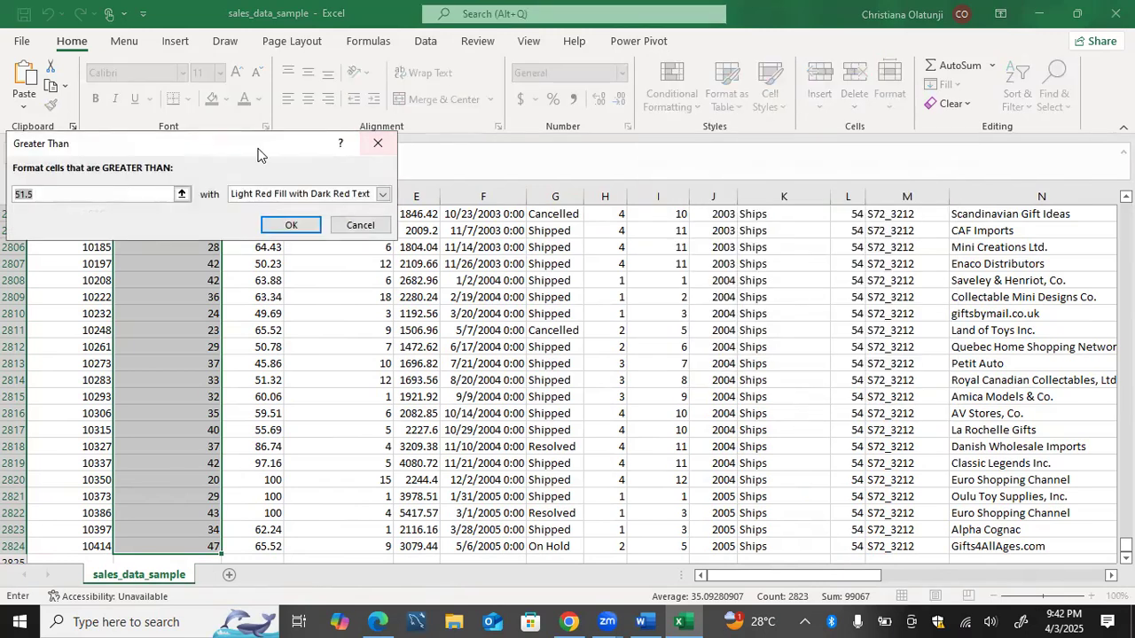
key(BackSpace)
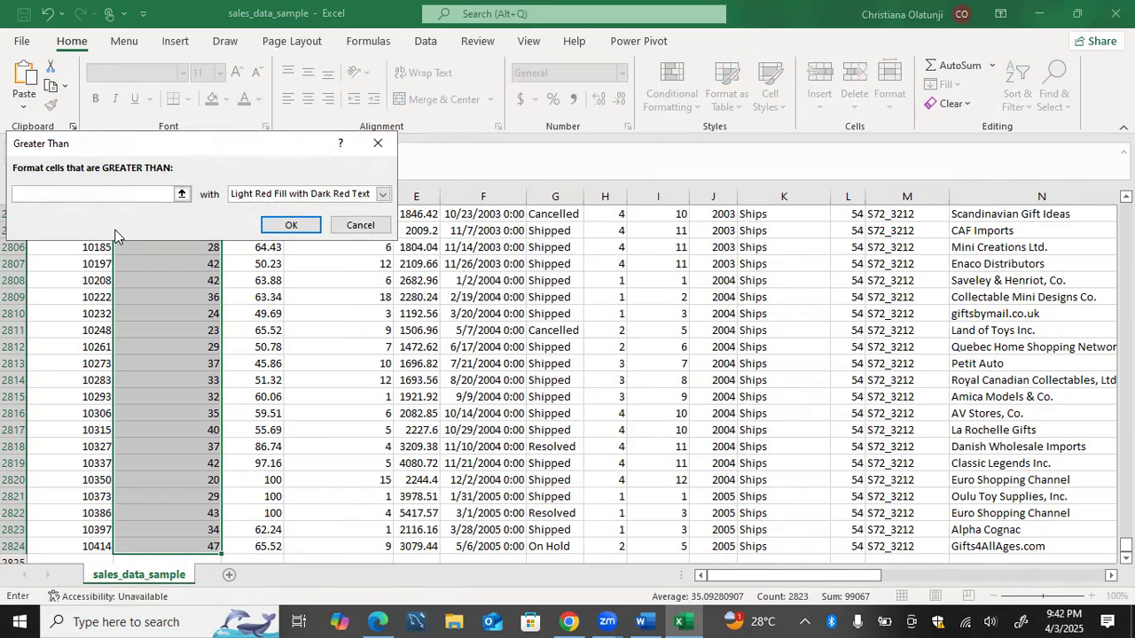
text(20)
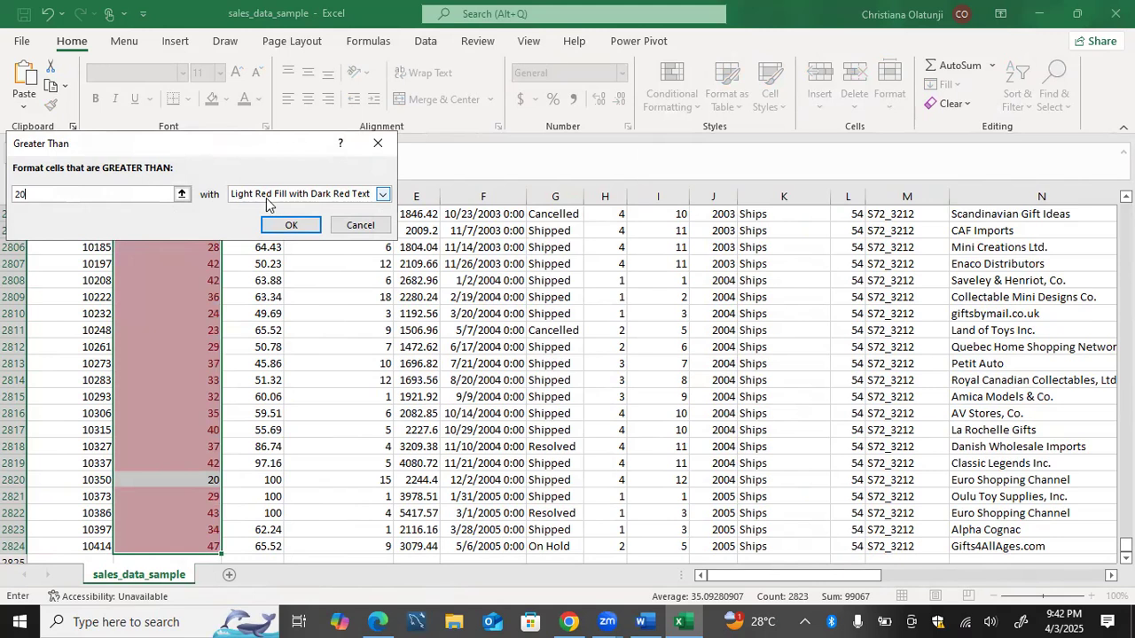
click(381, 194)
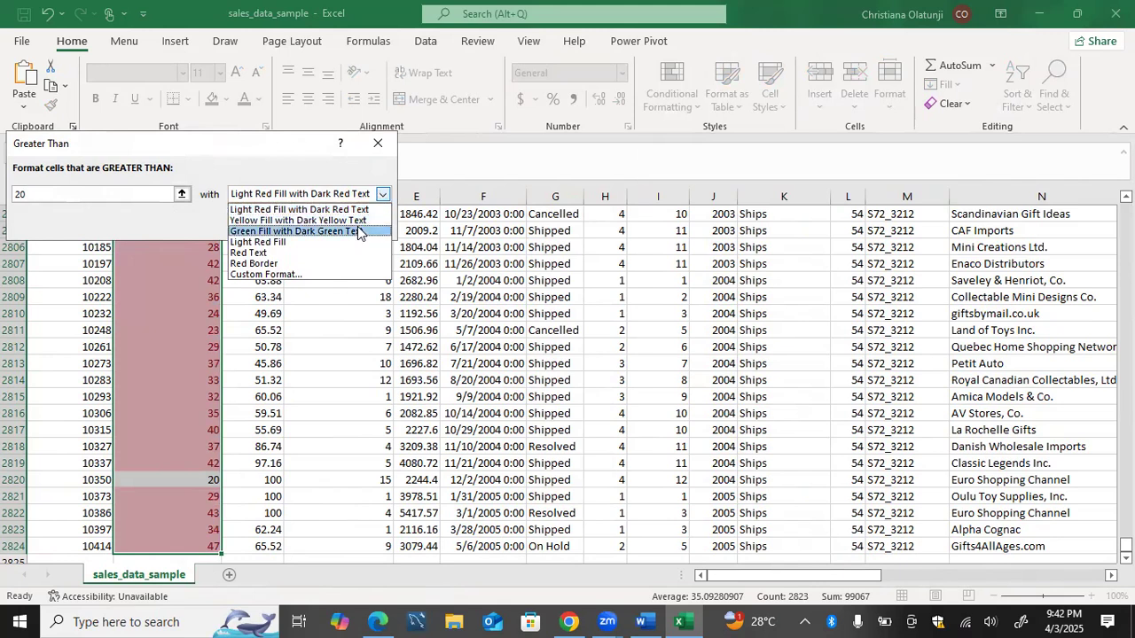
click(357, 231)
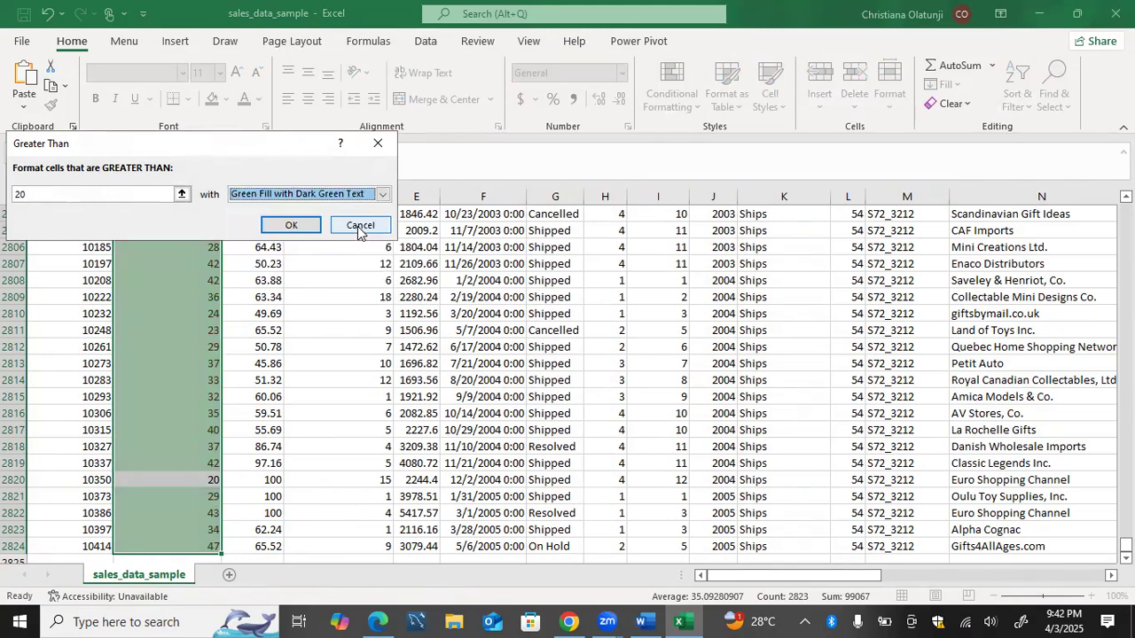
click(291, 225)
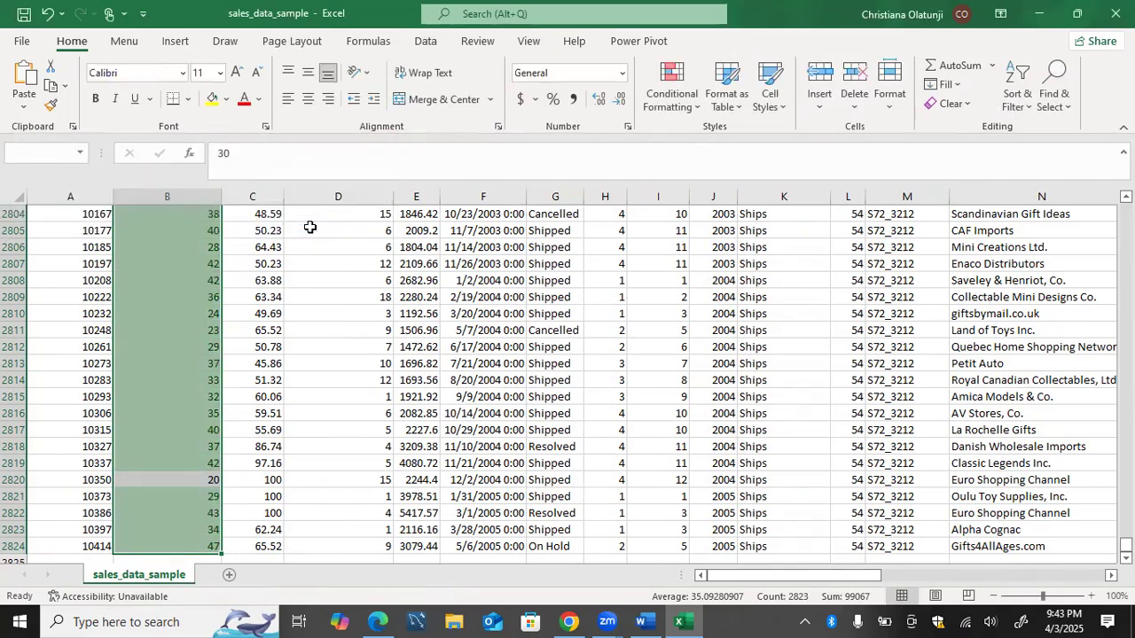
Inspect the QUANTITYORDERED column to check which cells the greater-than-20 rule highlights, then return to its header.
scroll(309, 228, up, 5)
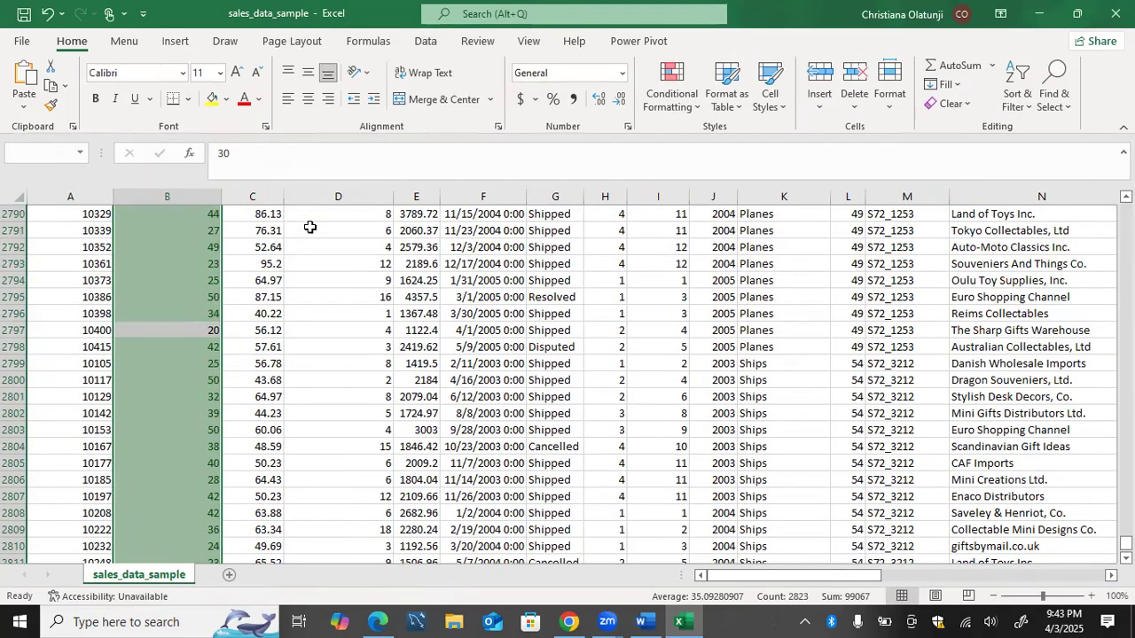
click(309, 228)
key(ctrl+Up)
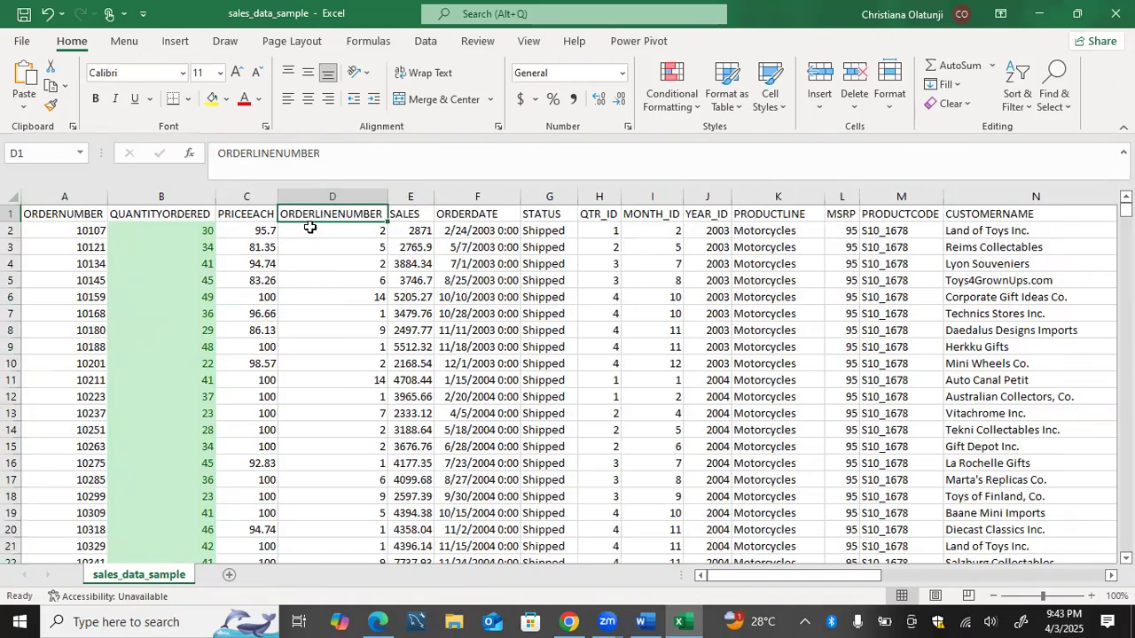
key(Left)
key(Left)
key(Down)
key(Down)
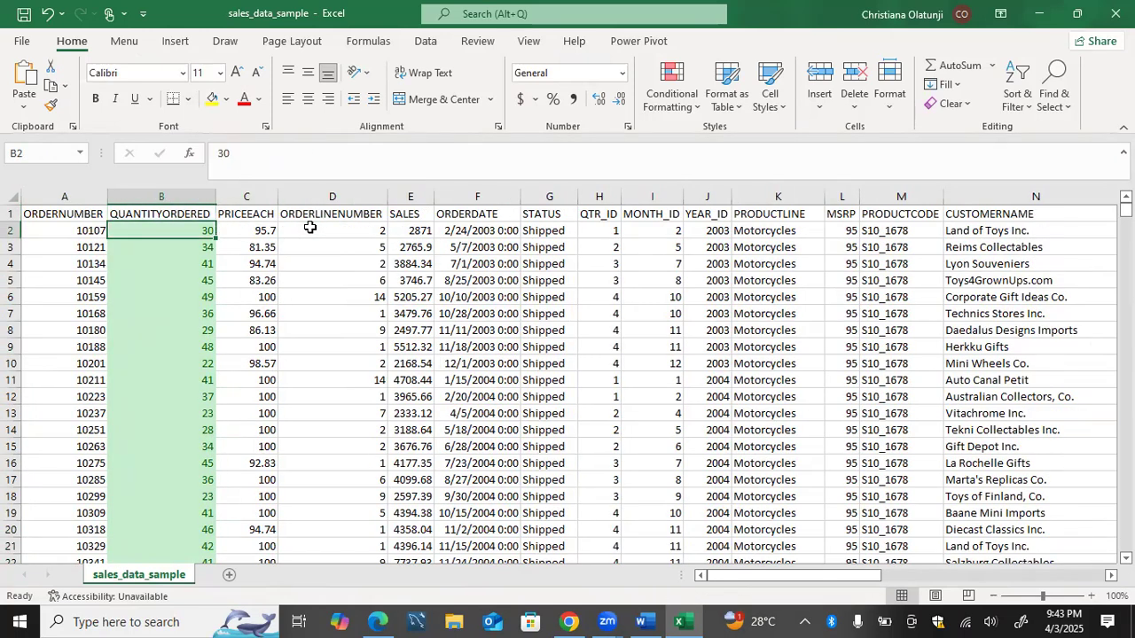
key(Down)
key(Down)
key(Down)
key(Down)
key(Down)
key(Down)
key(Down)
key(Down)
key(Down)
key(Down)
key(Down)
key(Down)
key(Down)
key(Down)
key(Down)
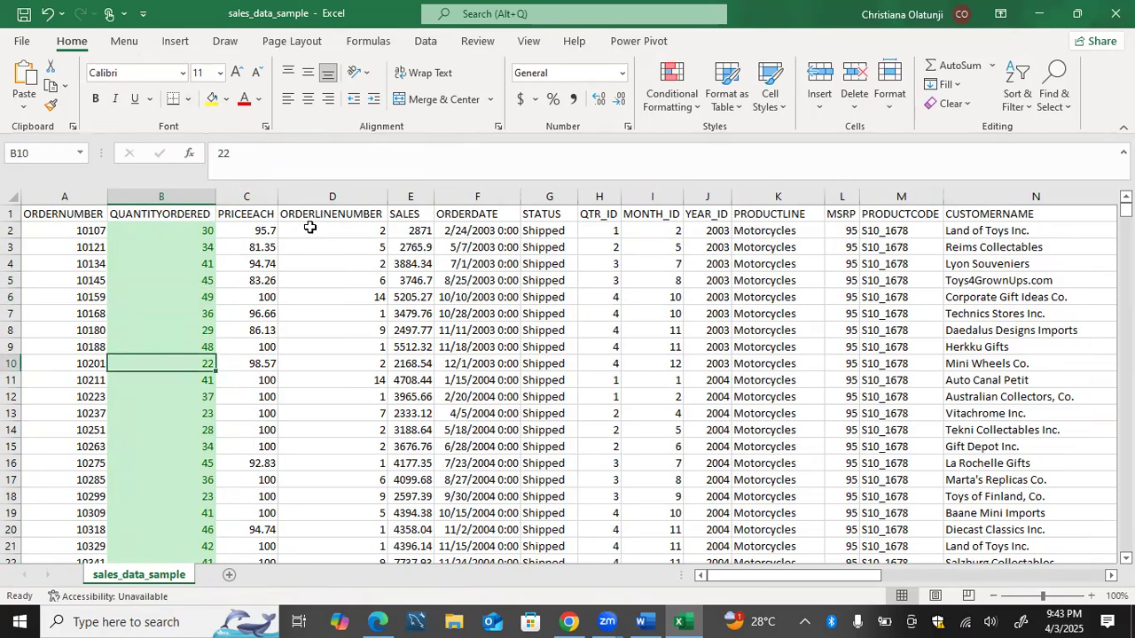
key(Down)
key(Down)
key(Down)
key(Down)
key(Down)
key(Down)
key(Down)
key(Down)
key(Down)
key(Down)
key(Down)
key(Down)
key(Down)
key(Down)
key(Down)
key(Down)
key(Down)
key(Down)
key(Down)
key(Down)
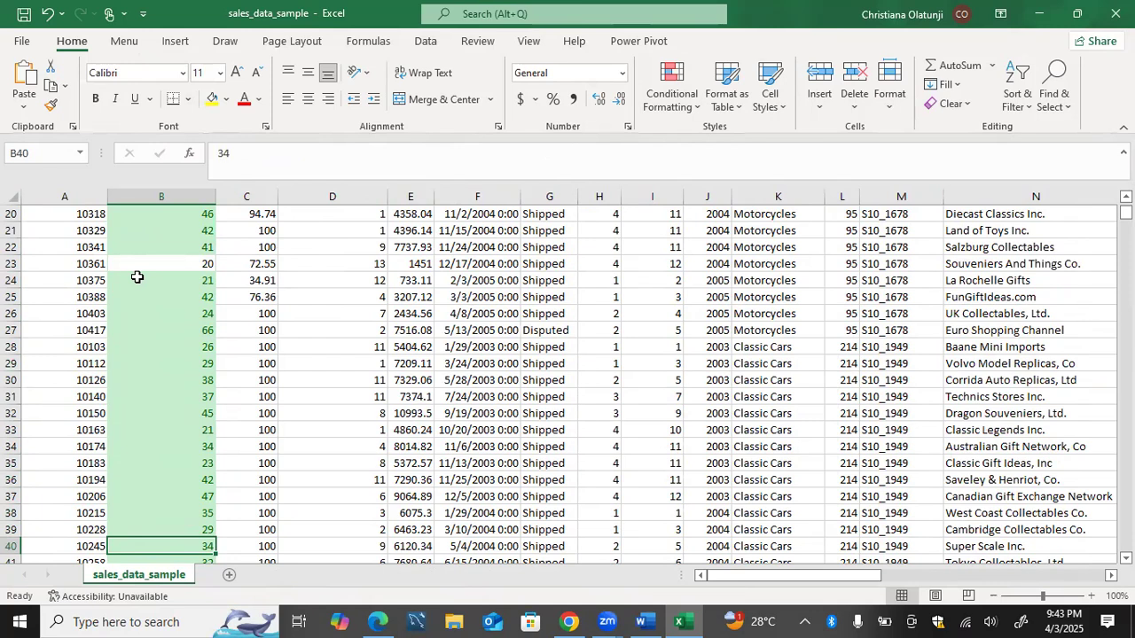
key(ctrl+Up)
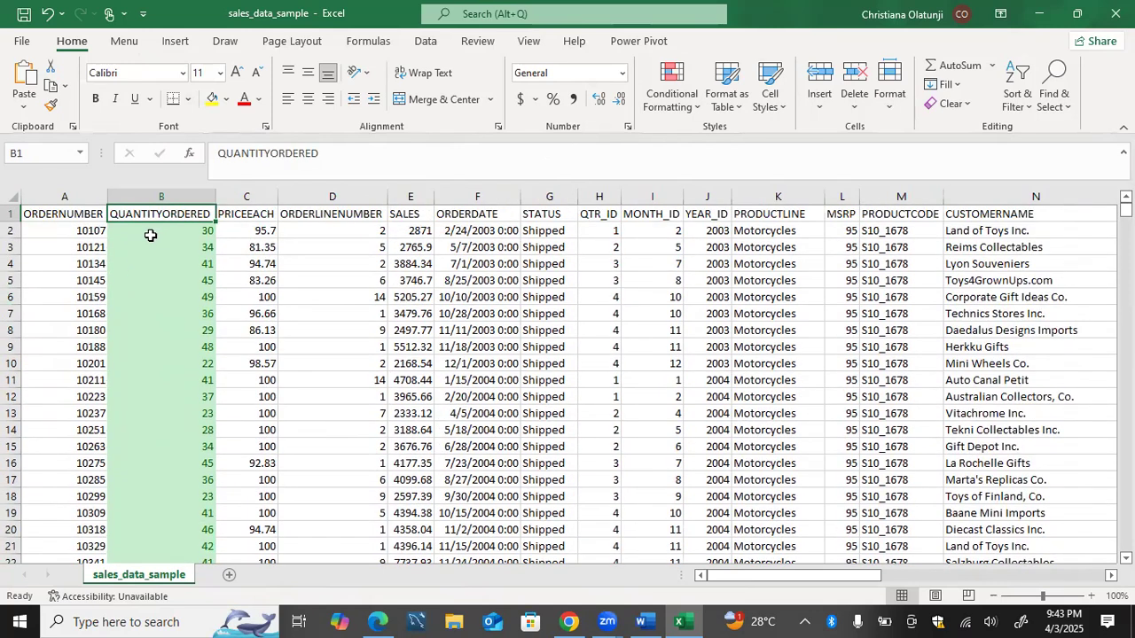
click(152, 226)
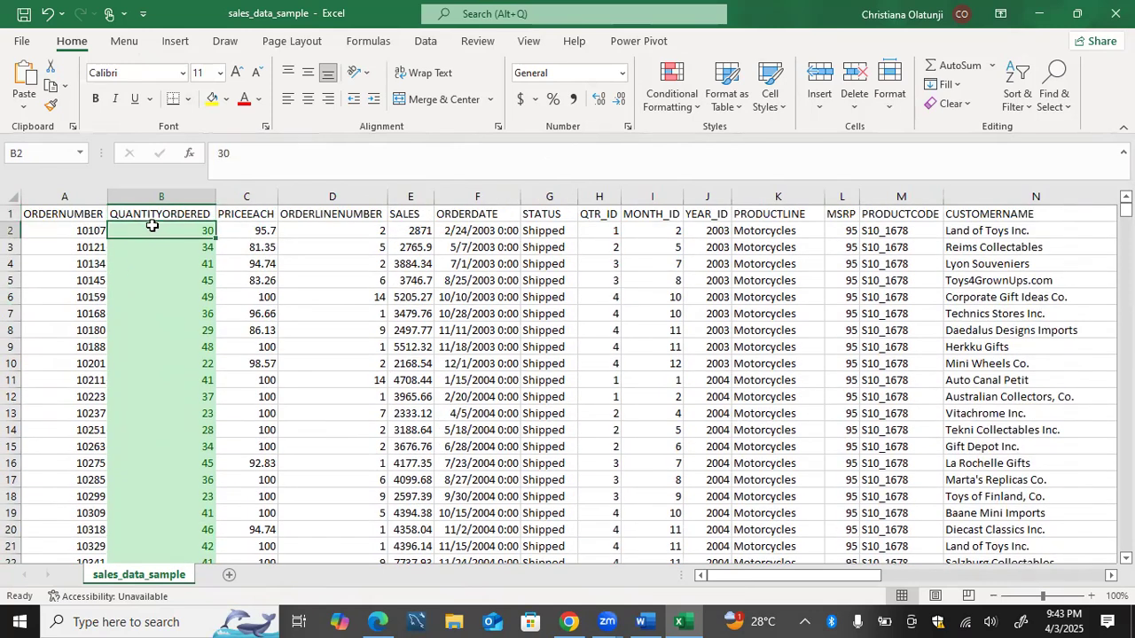
key(ctrl+shift+Down)
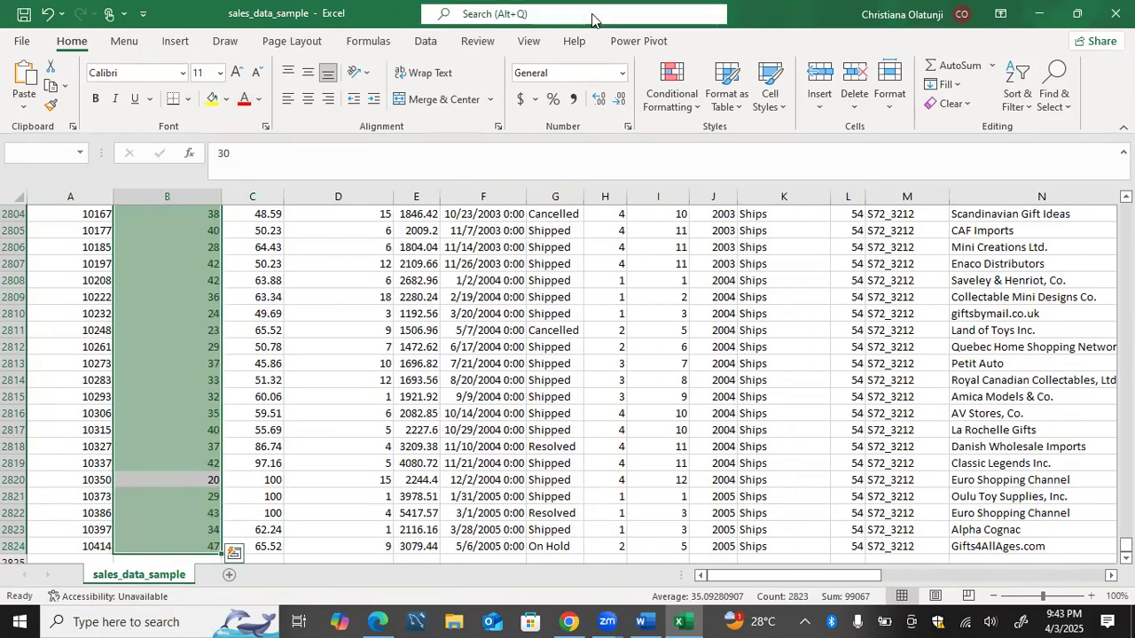
click(660, 84)
mouse_move(698, 145)
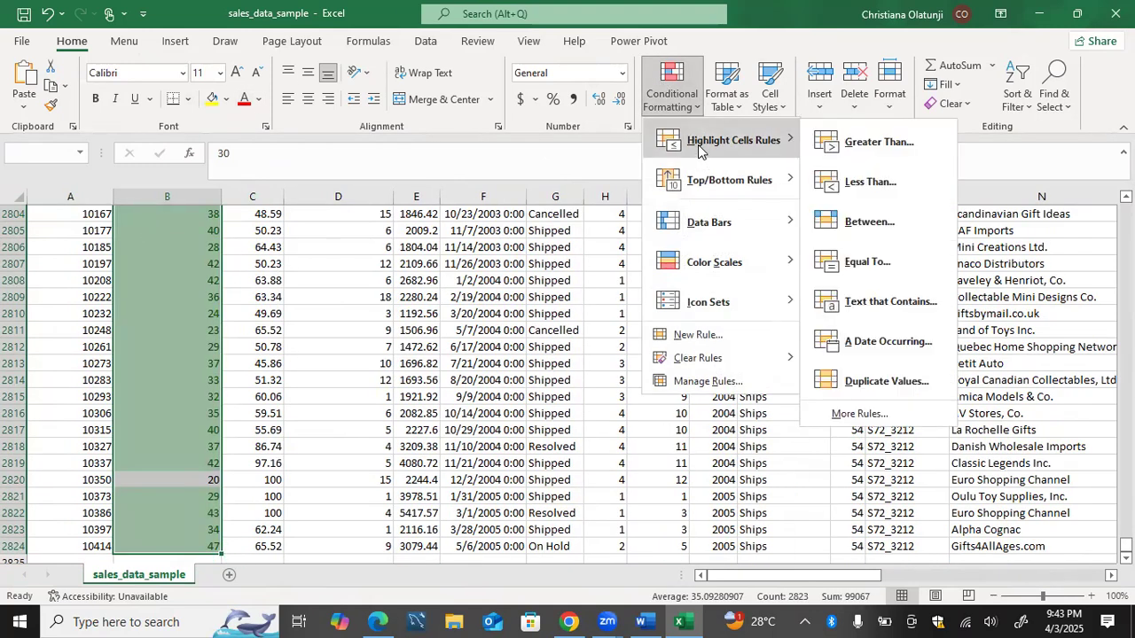
click(865, 182)
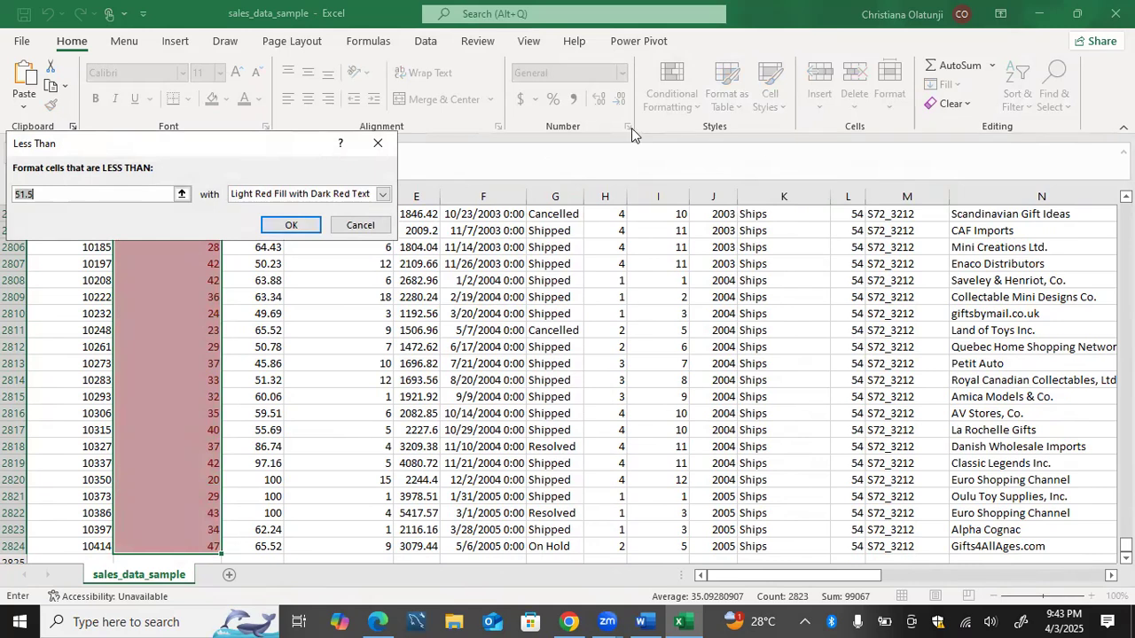
key(BackSpace)
text(20)
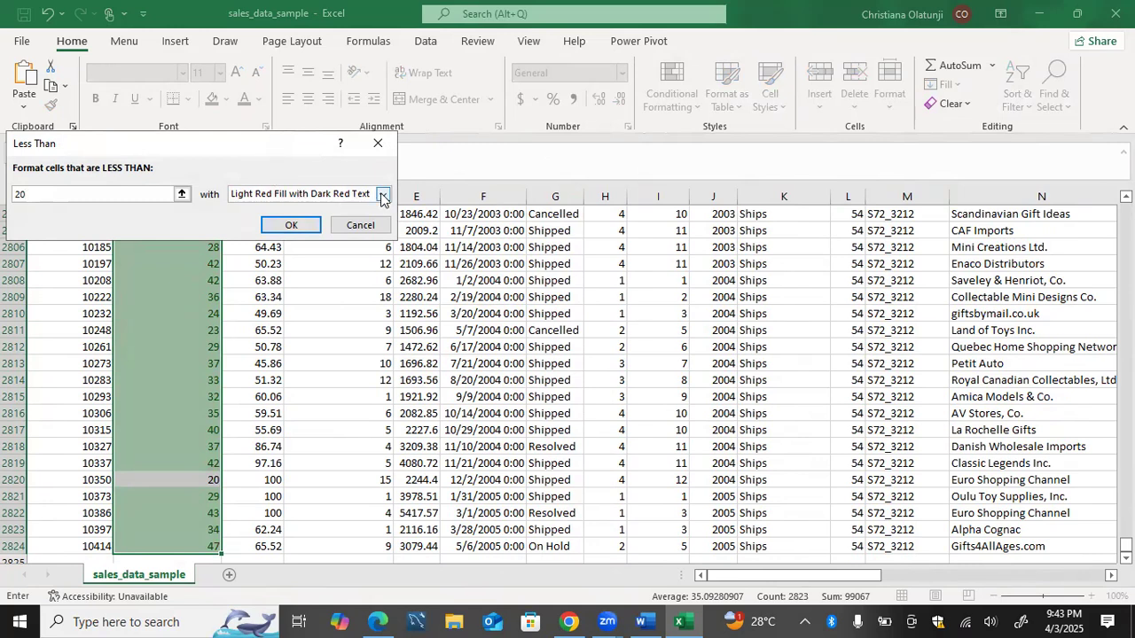
click(378, 143)
scroll(304, 316, up, 2)
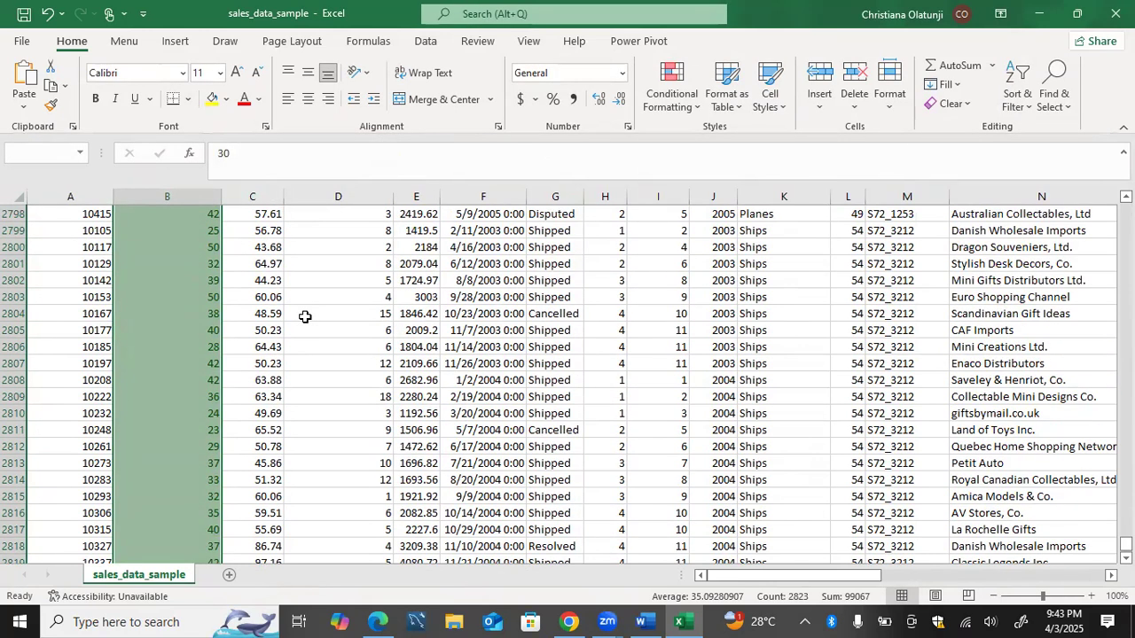
Turn on filtering for the header row of the sales data.
click(305, 316)
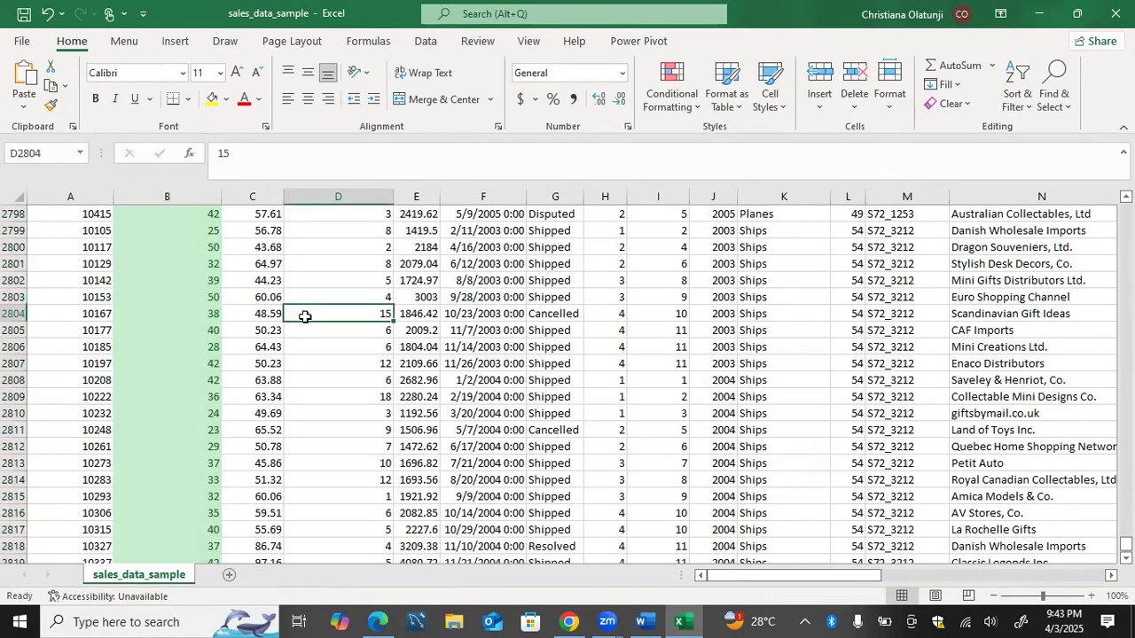
key(ctrl+Up)
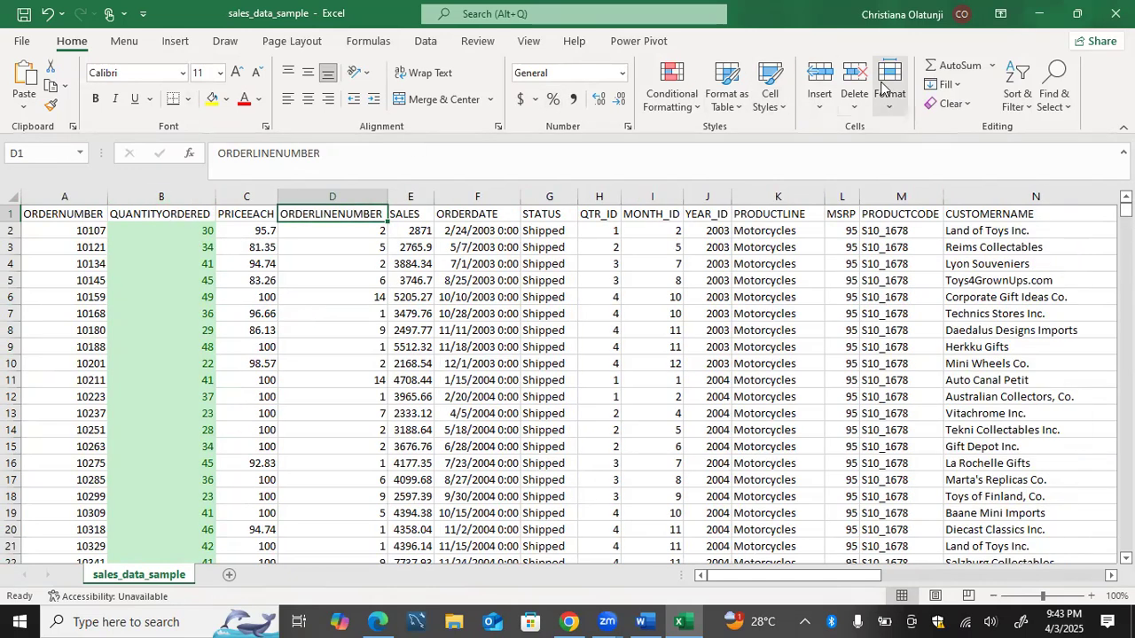
click(1016, 93)
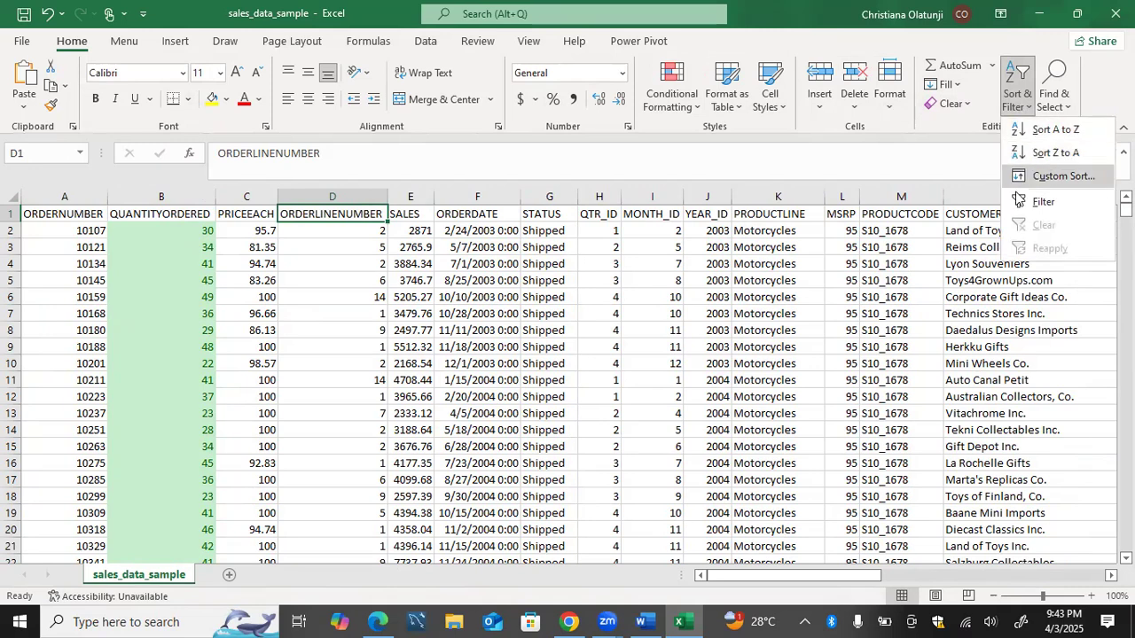
click(1043, 201)
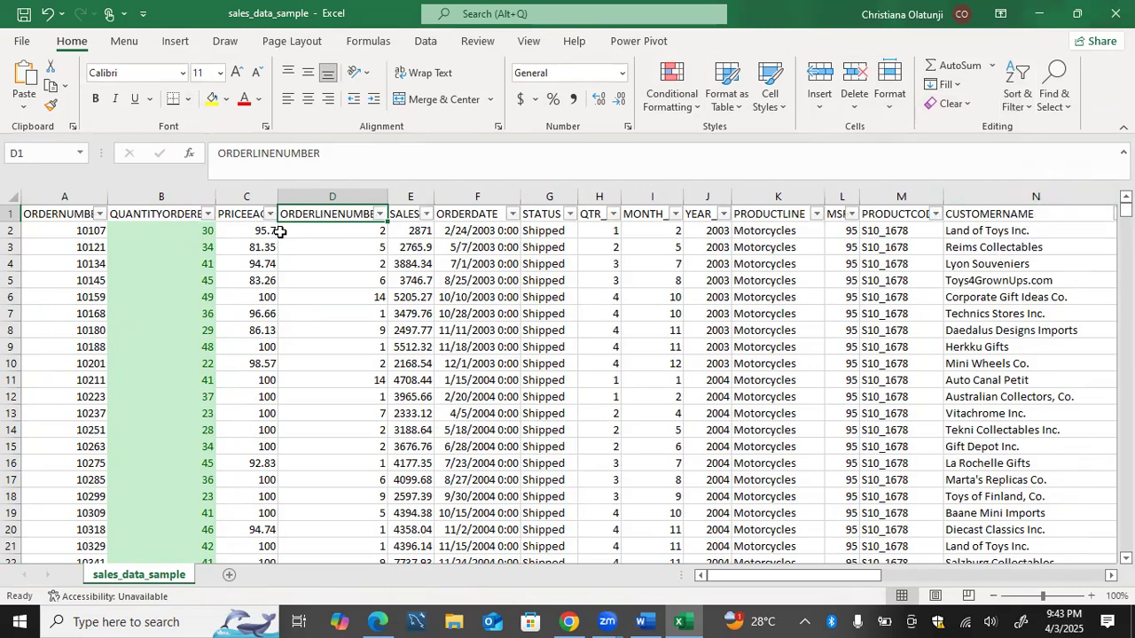
Review the range of distinct QUANTITYORDERED values in the column's filter list without applying a filter.
click(206, 215)
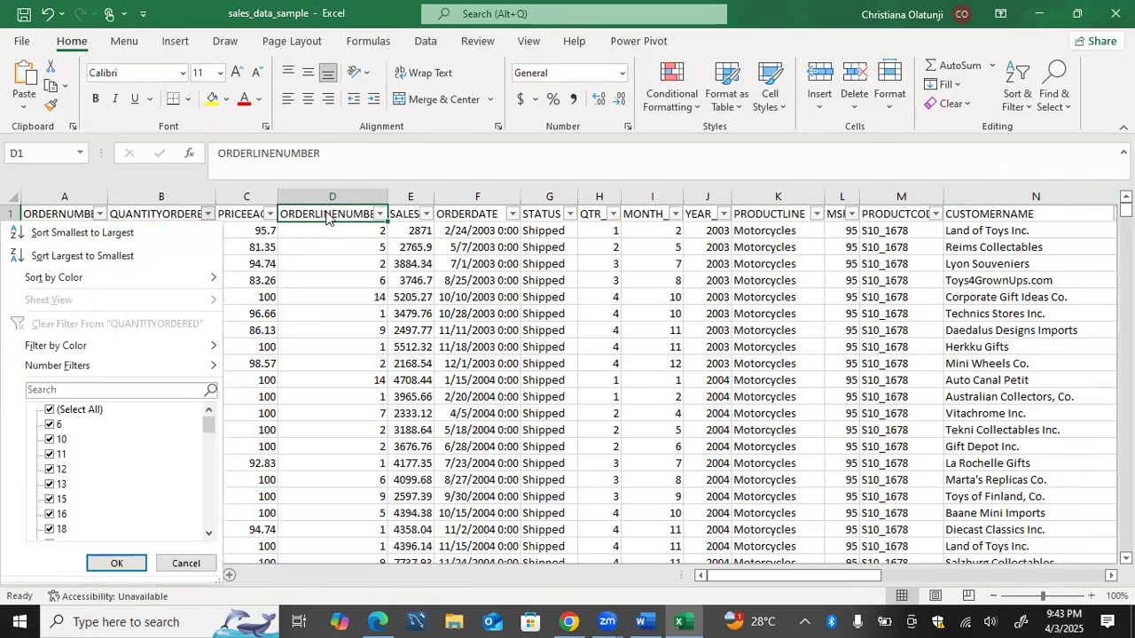
click(768, 185)
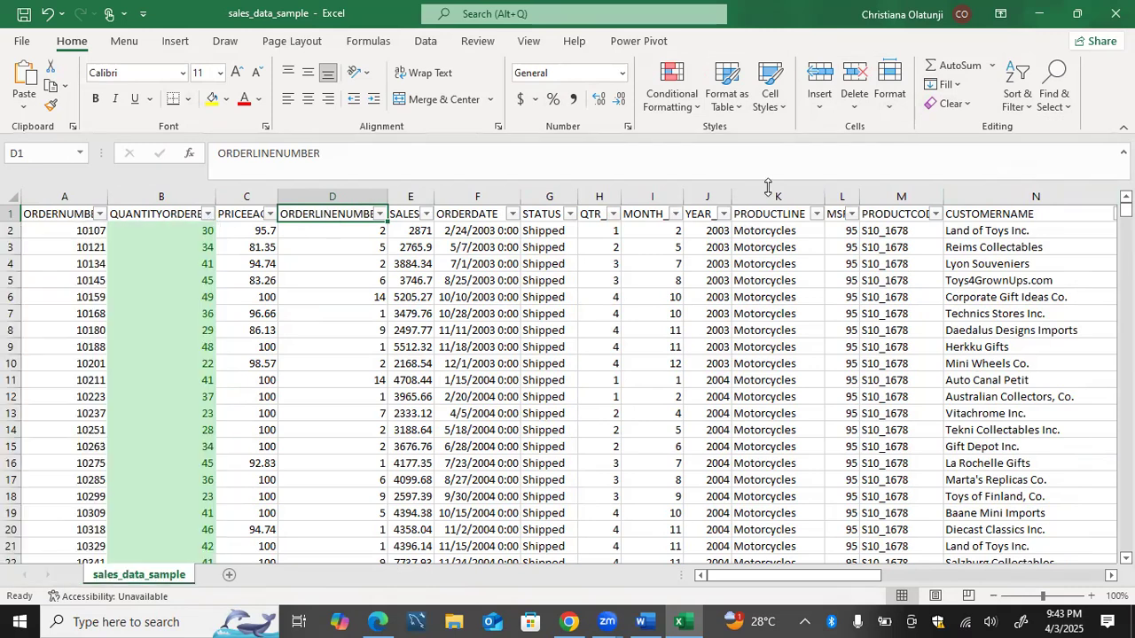
click(209, 215)
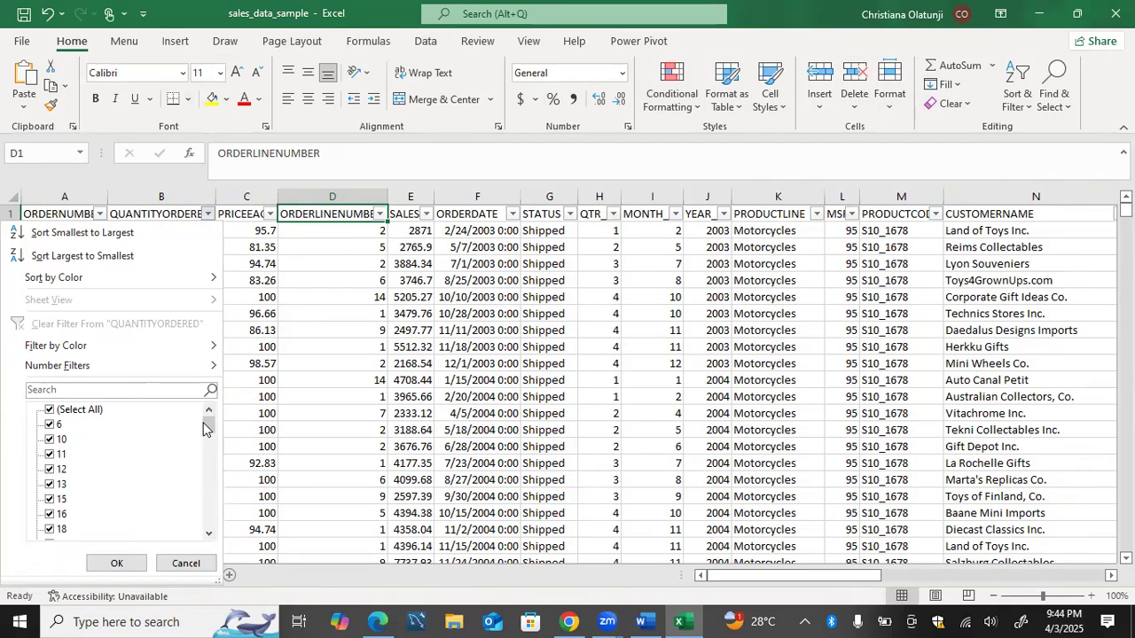
scroll(203, 428, down, 10)
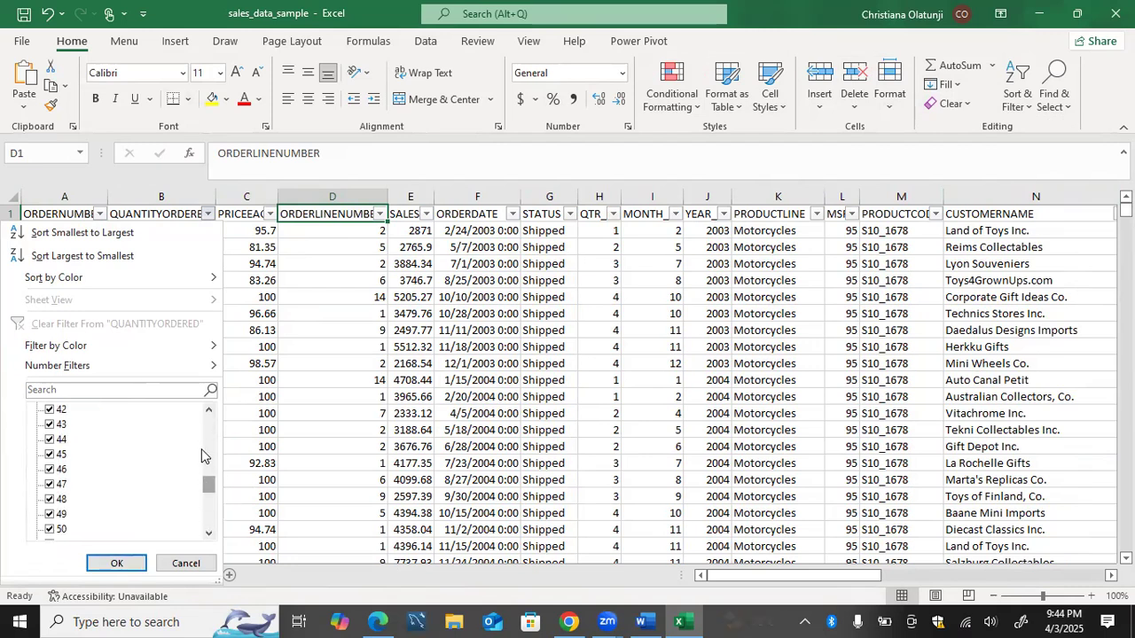
drag(203, 484, 236, 398)
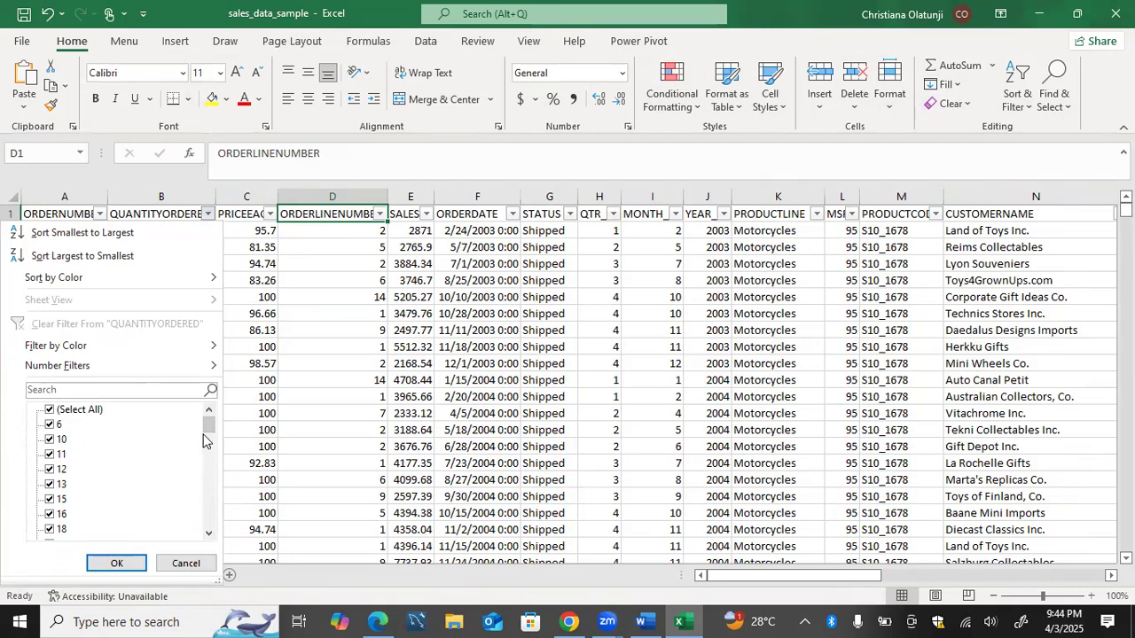
click(254, 331)
Clear the conditional formatting rules from the QUANTITYORDERED cells, from B2 to the last data row.
click(187, 233)
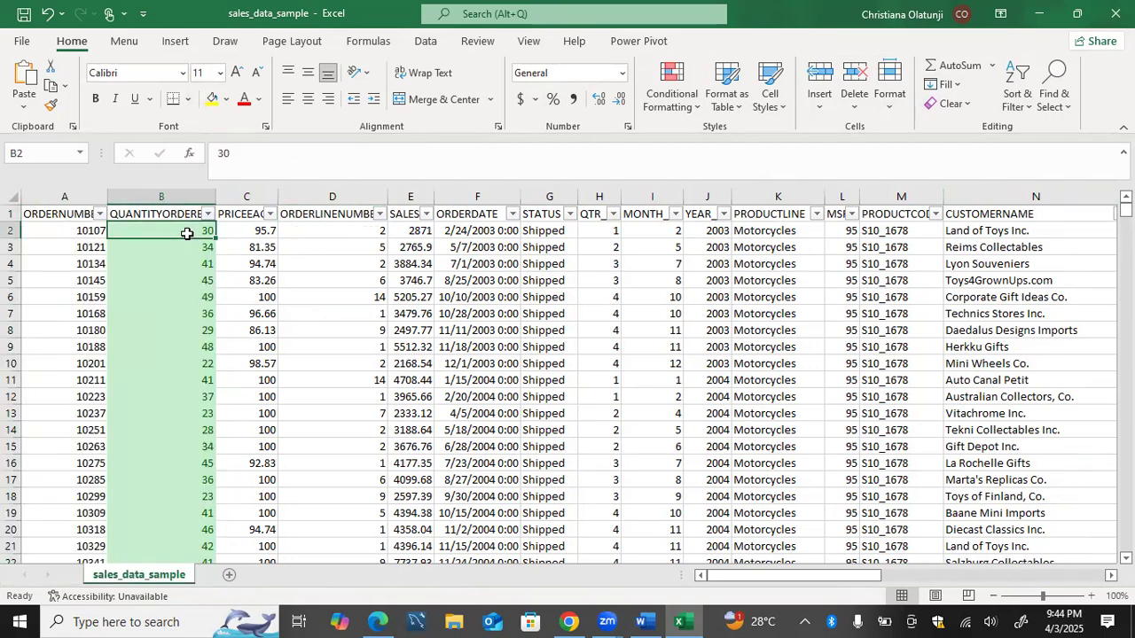
key(ctrl+shift+Down)
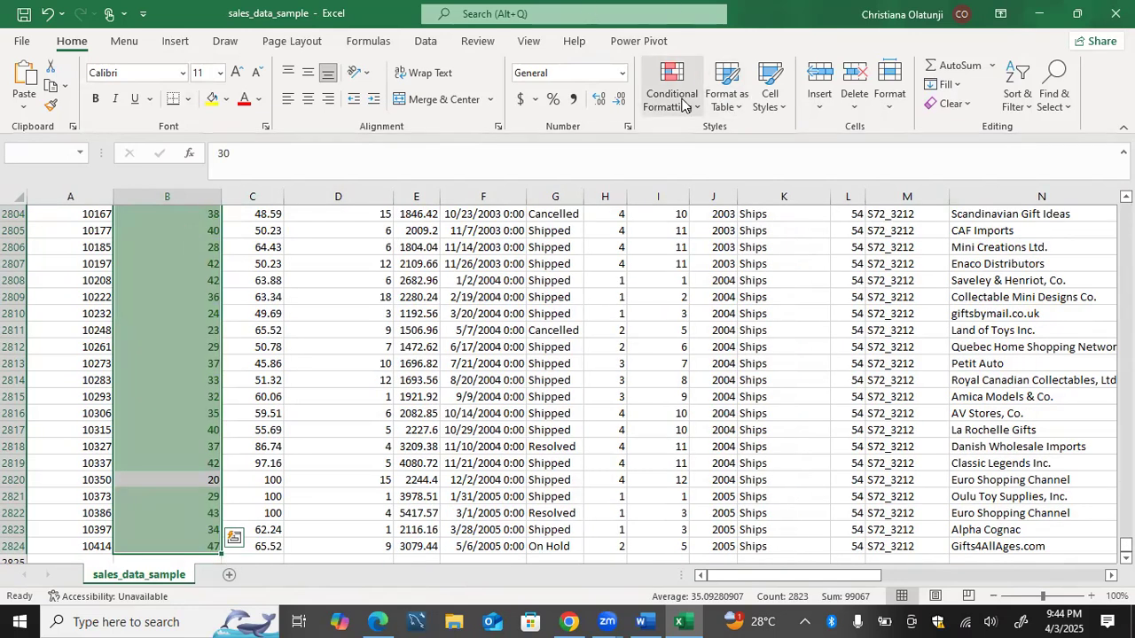
click(682, 105)
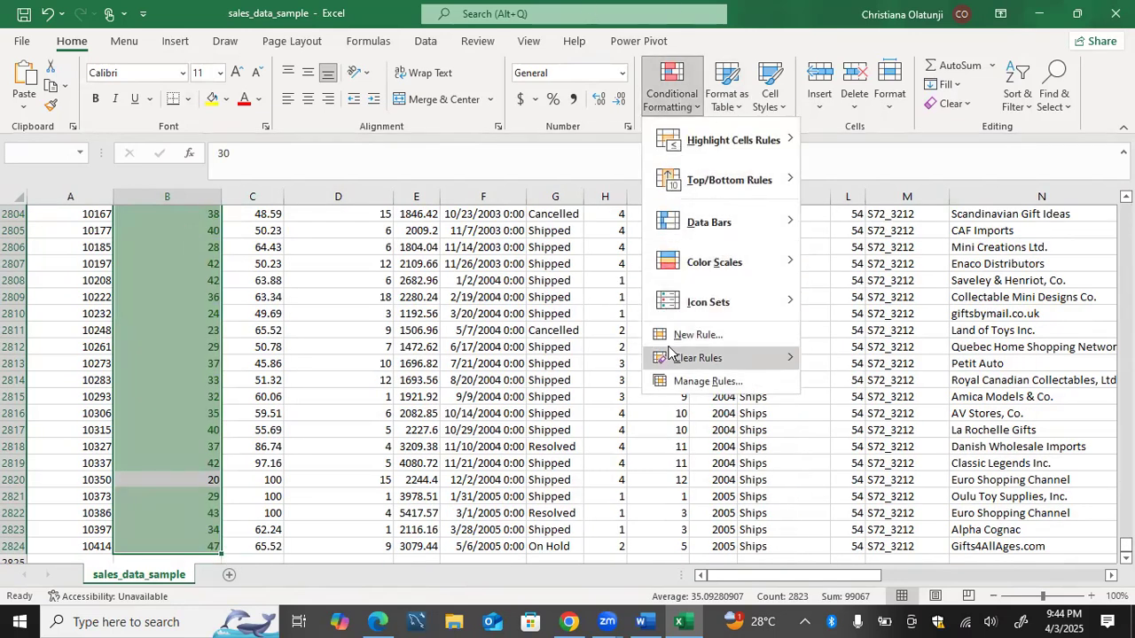
mouse_move(671, 358)
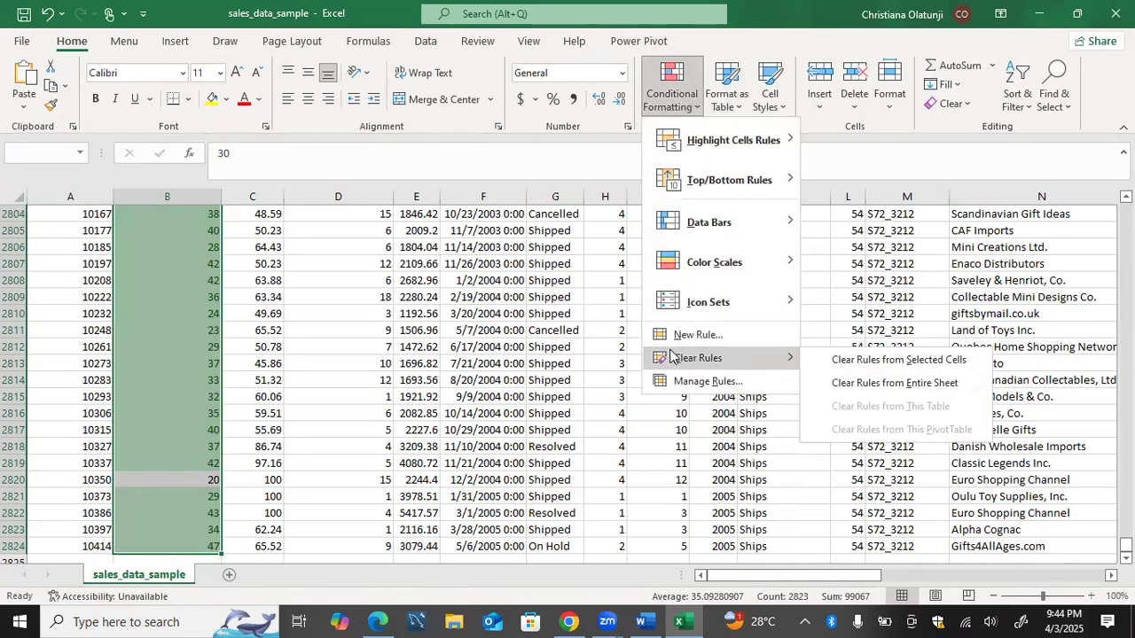
click(834, 363)
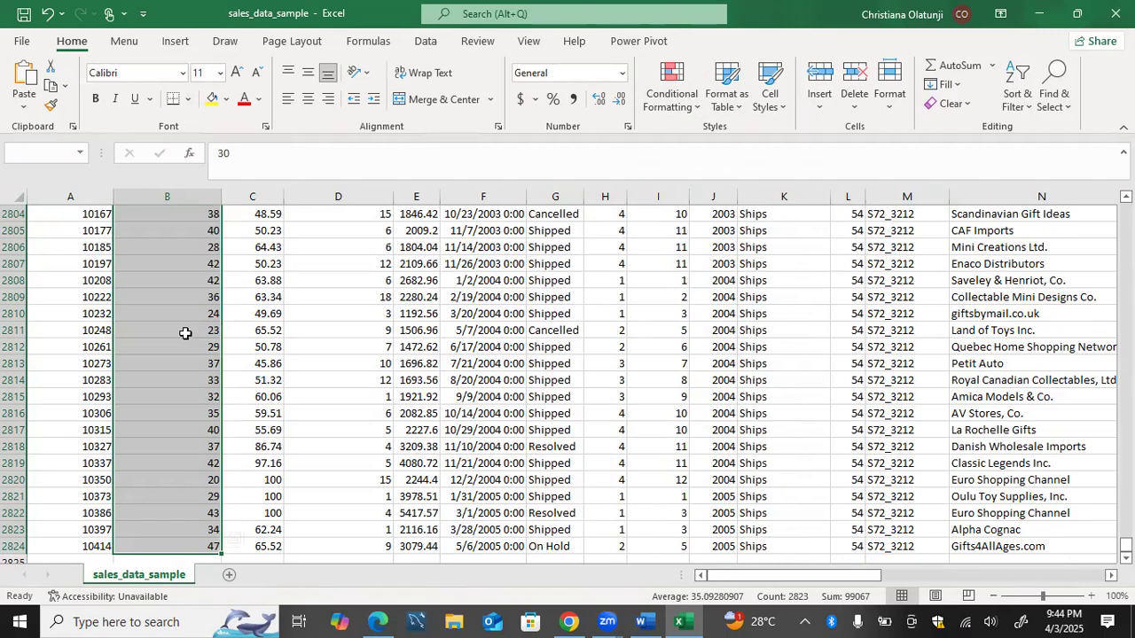
Highlight QUANTITYORDERED values greater than 35, from B2 to the last data row, with Light Red Fill with Dark Red Text.
click(185, 332)
key(ctrl+Up)
key(Down)
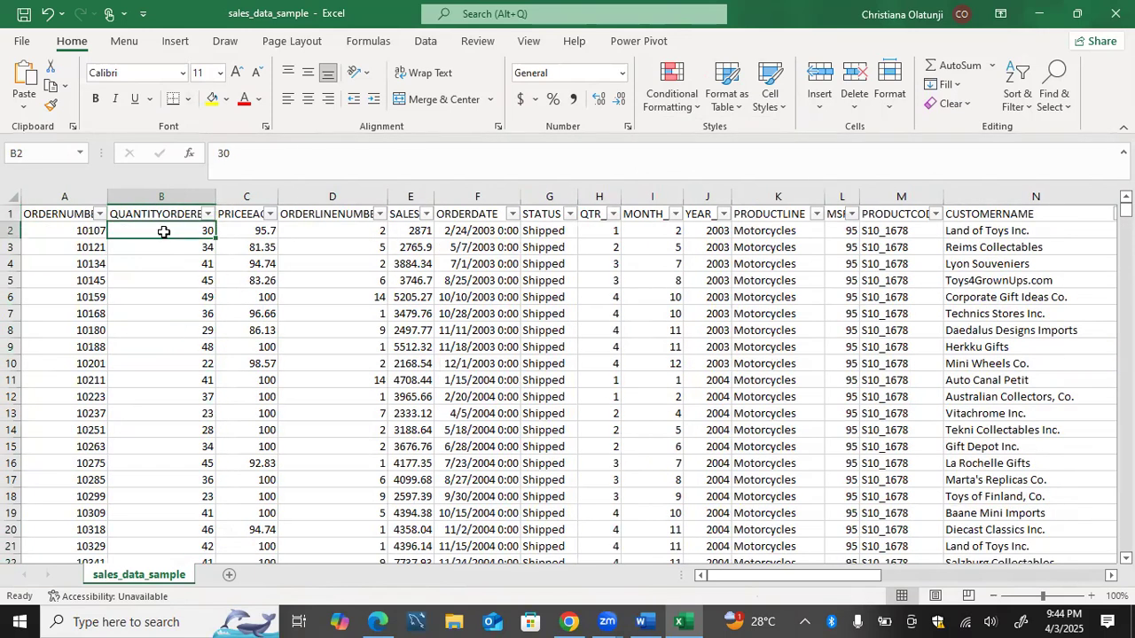
key(ctrl+shift+Down)
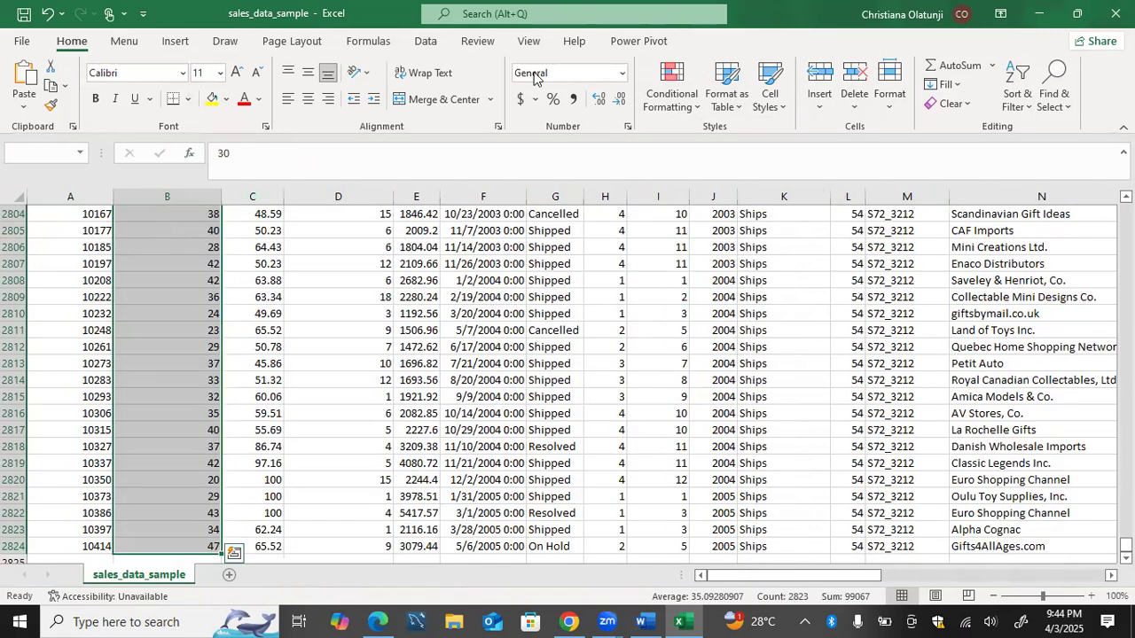
click(658, 103)
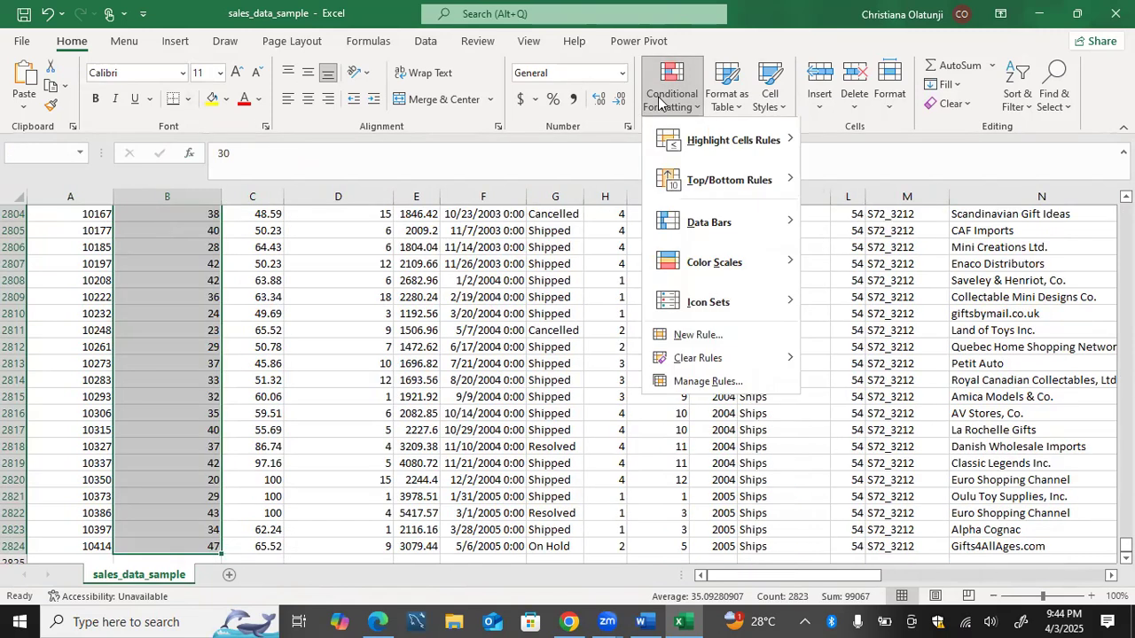
mouse_move(675, 146)
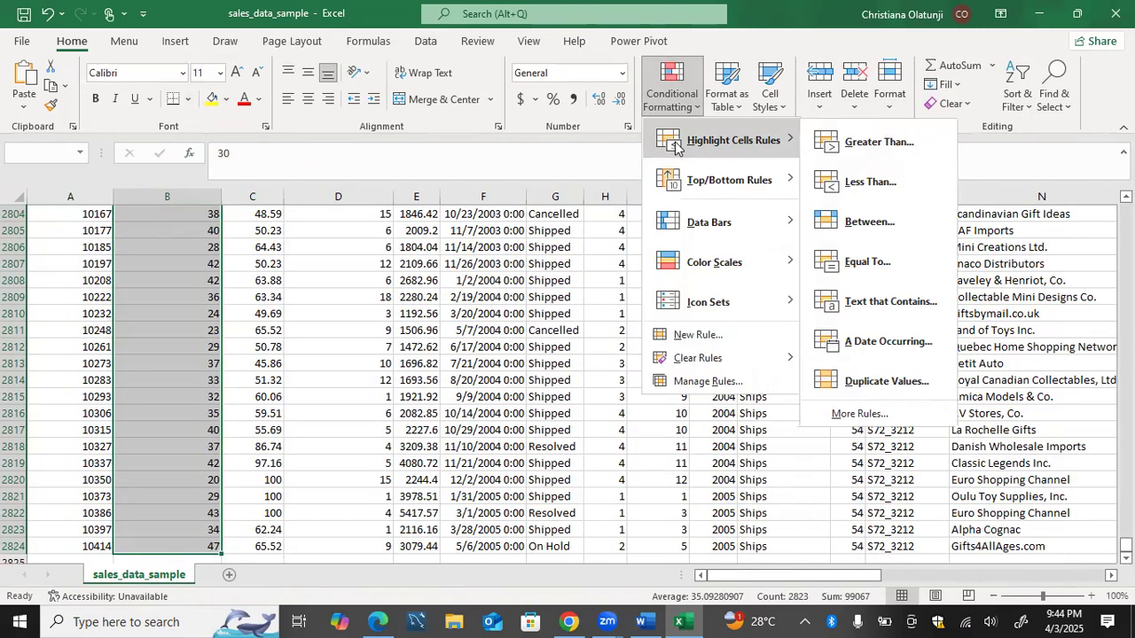
click(866, 145)
key(BackSpace)
text(35)
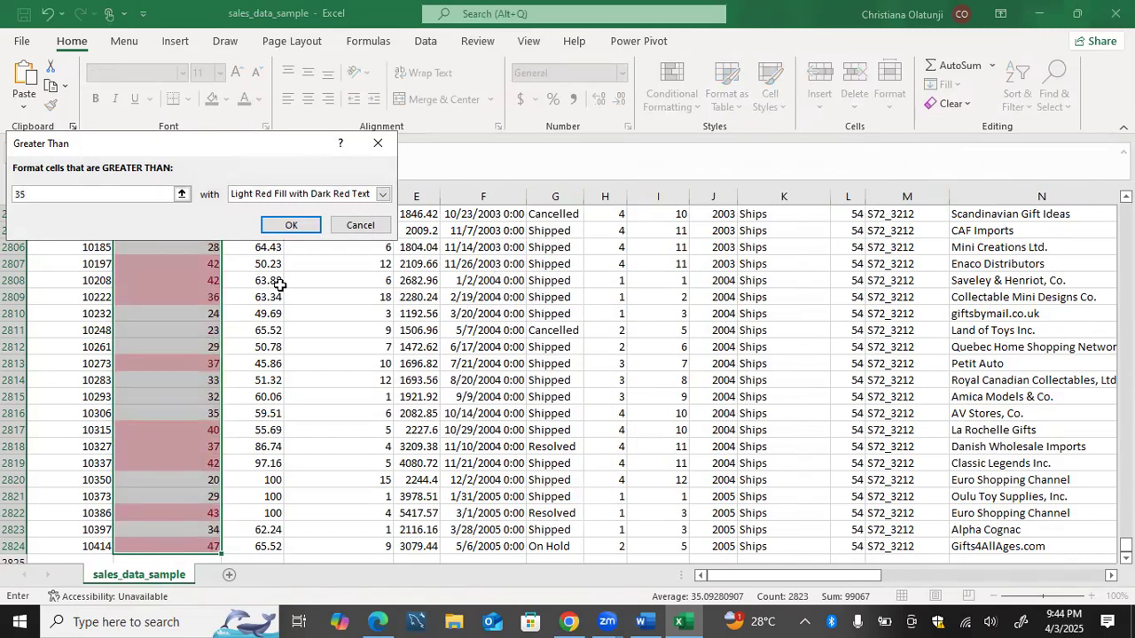
click(290, 225)
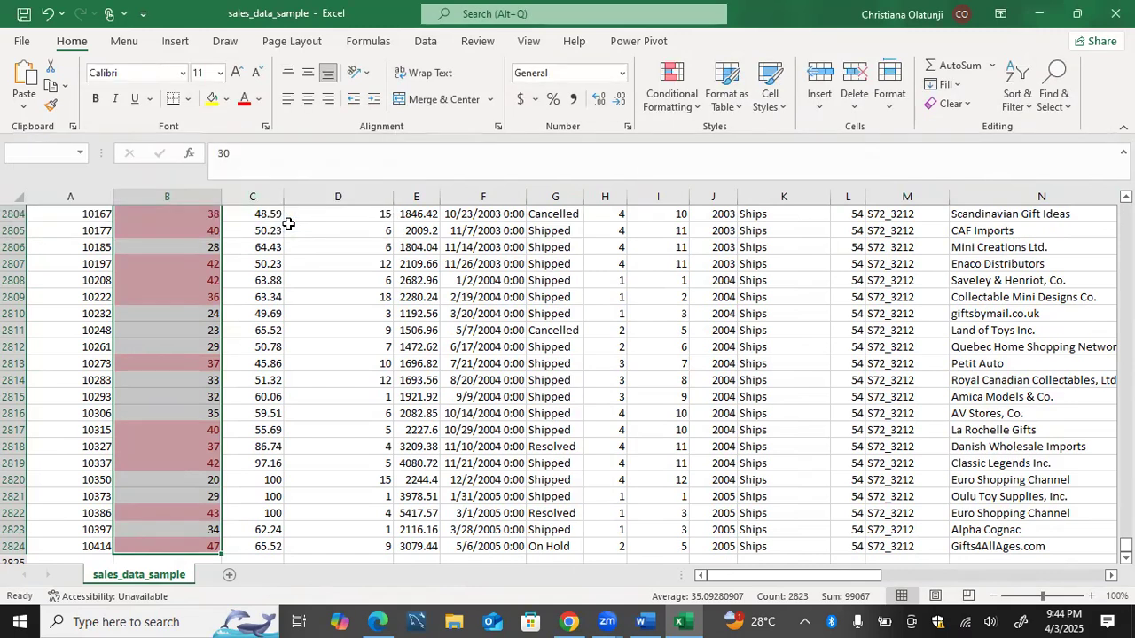
Inspect the first rows of the QUANTITYORDERED column to check which cells the greater-than-35 rule highlights.
click(293, 229)
key(ctrl+Up)
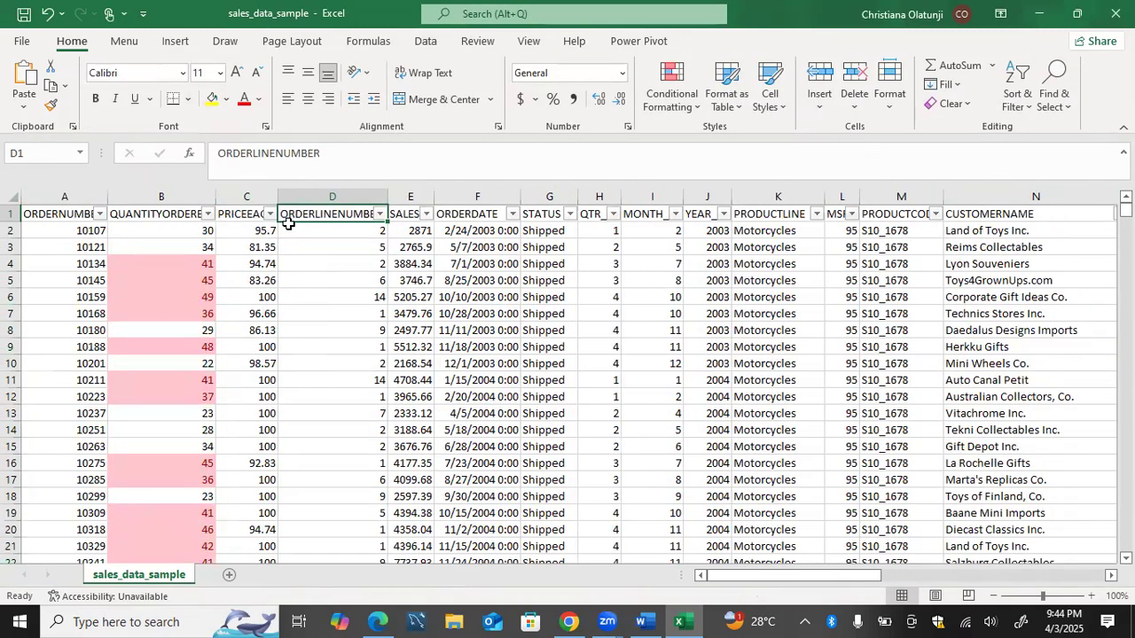
click(138, 258)
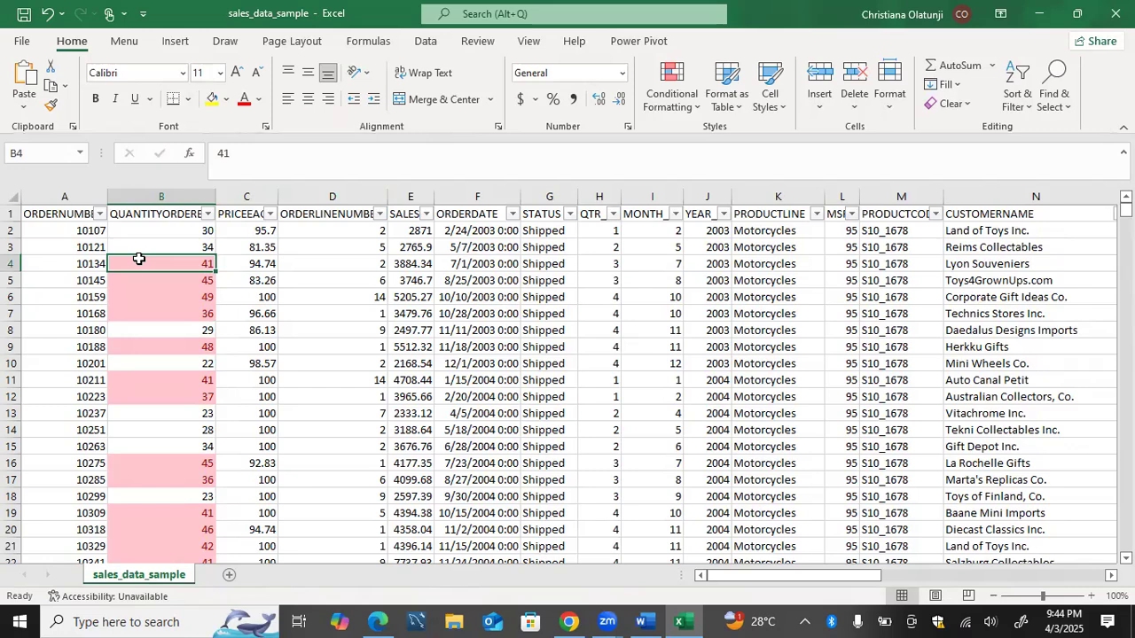
key(Down)
key(Down)
key(Down)
key(Down)
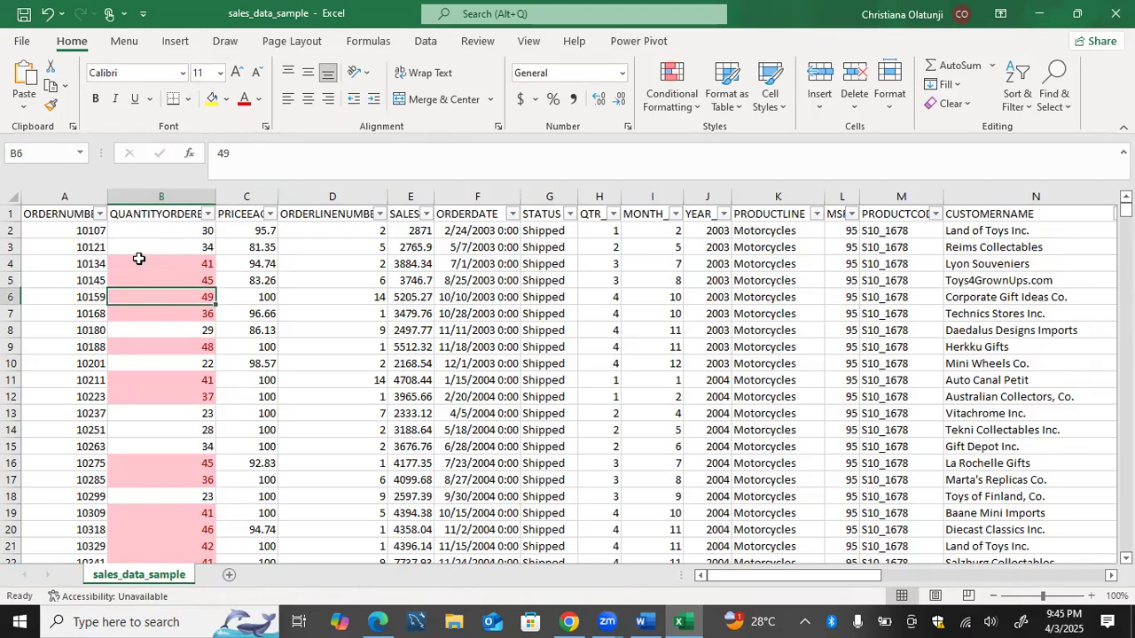
key(Down)
key(Down)
key(Down)
key(Down)
key(Down)
key(Down)
key(Down)
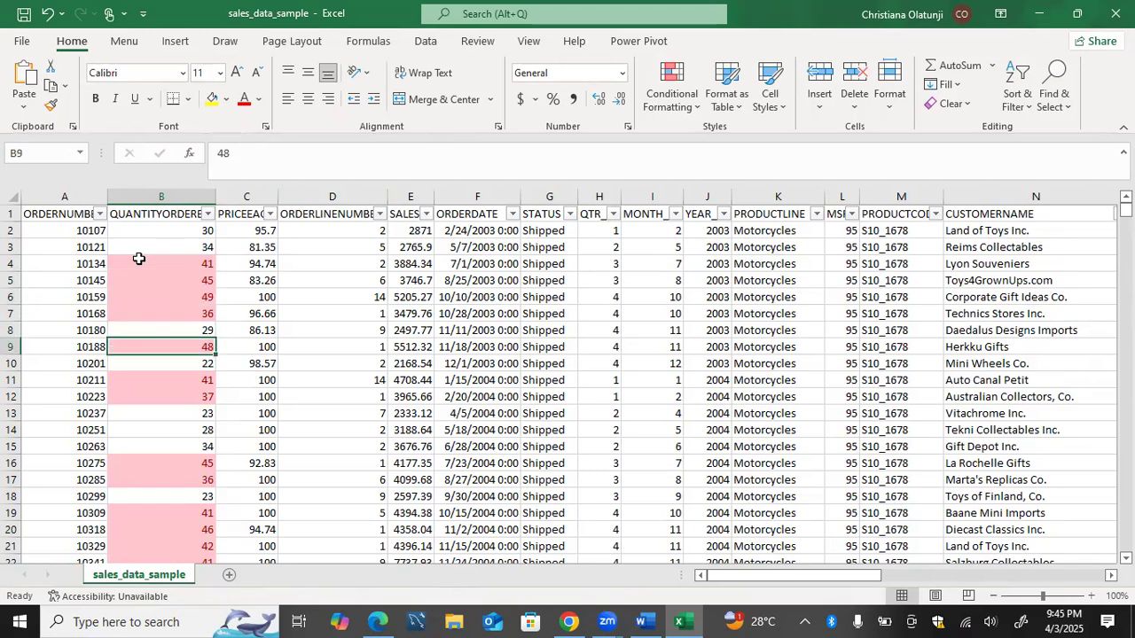
key(Down)
key(Down)
key(Down)
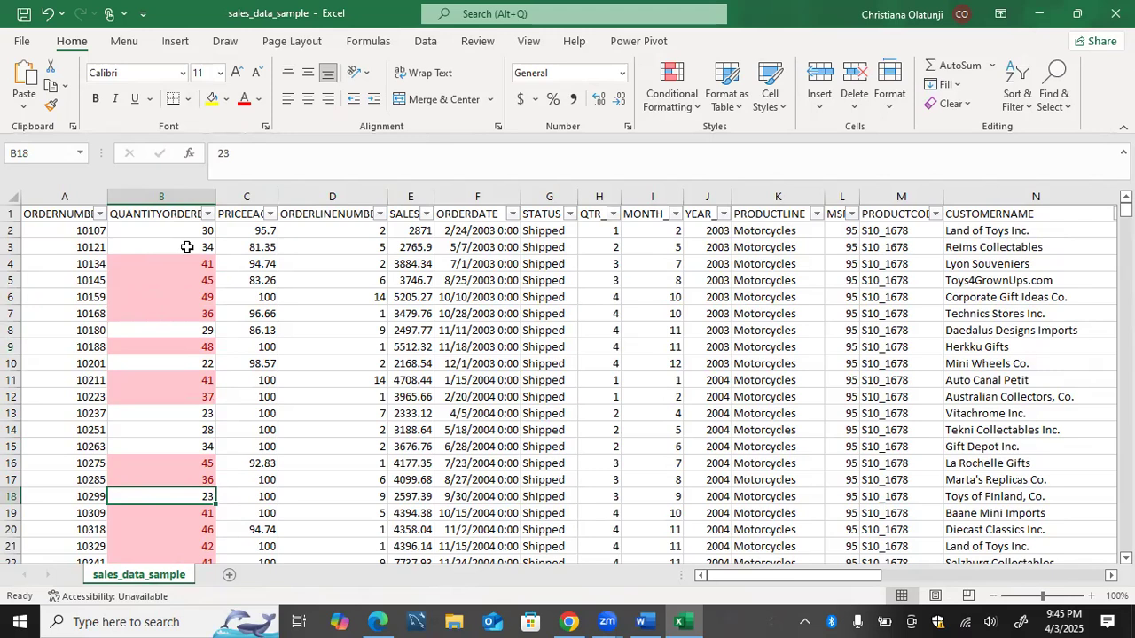
Highlight QUANTITYORDERED values less than 35, from B2 to the last data row, with Green Fill with Dark Green Text.
click(176, 233)
key(ctrl+shift+Down)
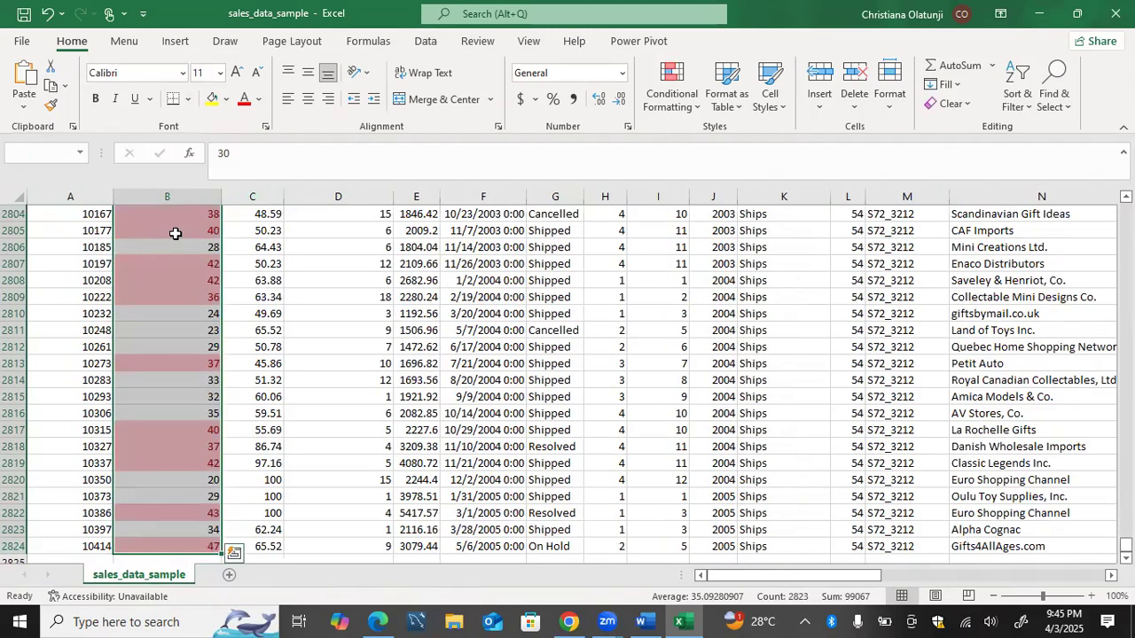
click(656, 99)
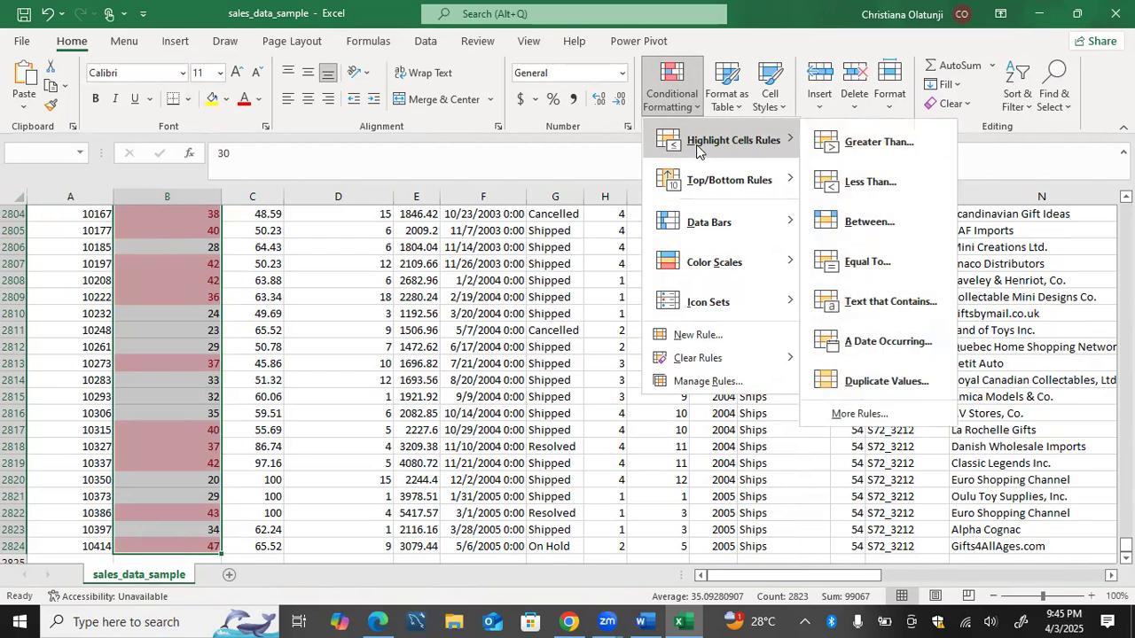
click(871, 186)
key(BackSpace)
text(35)
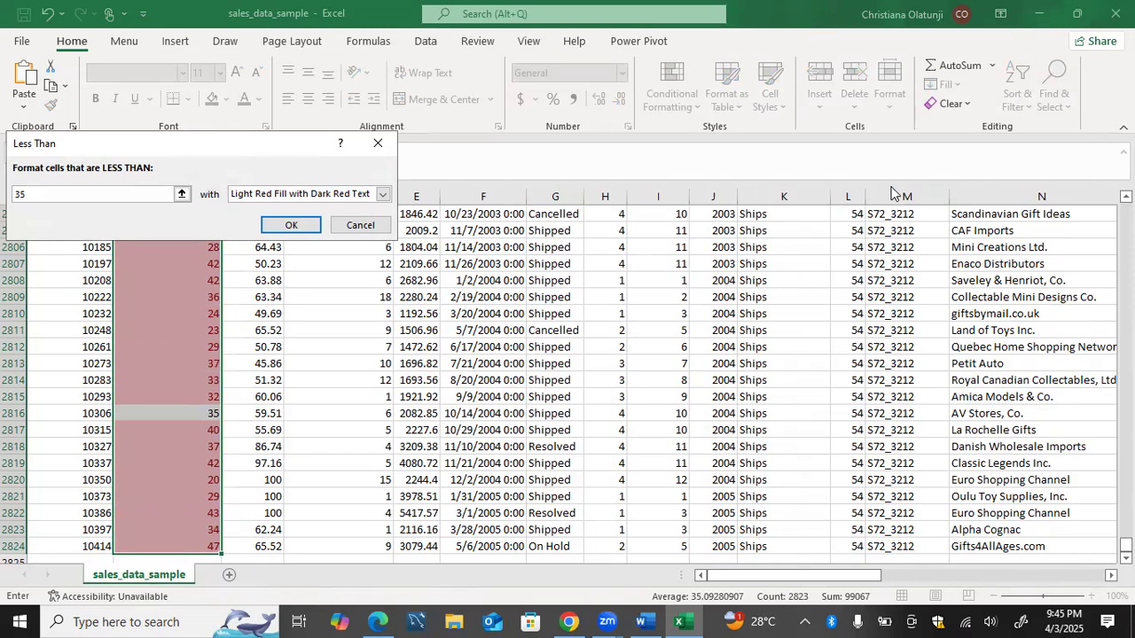
click(382, 193)
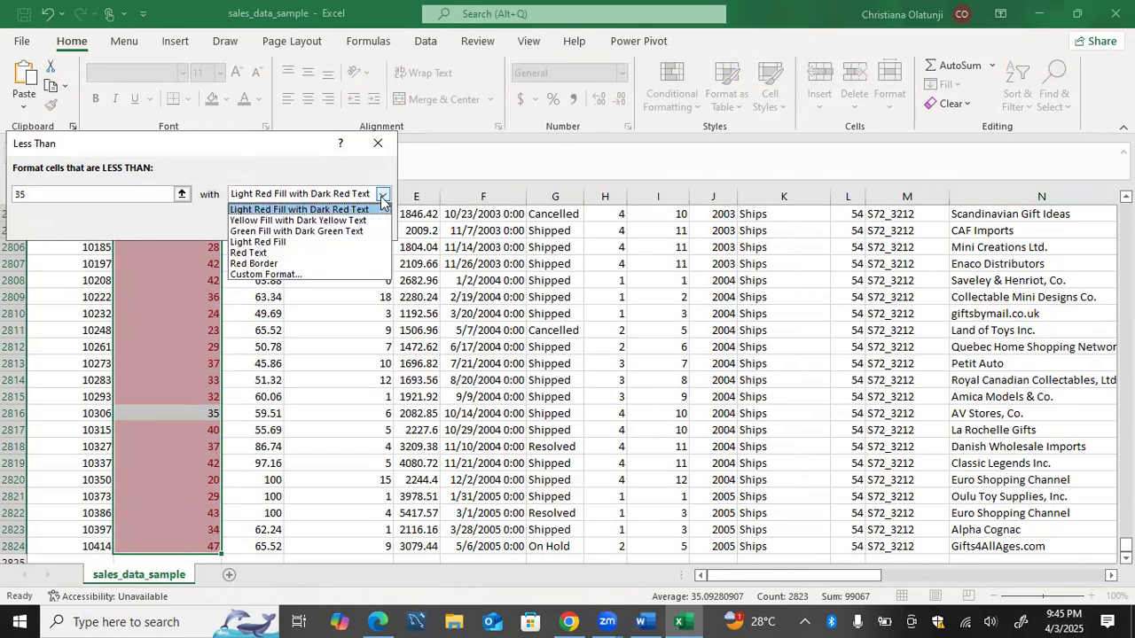
click(336, 231)
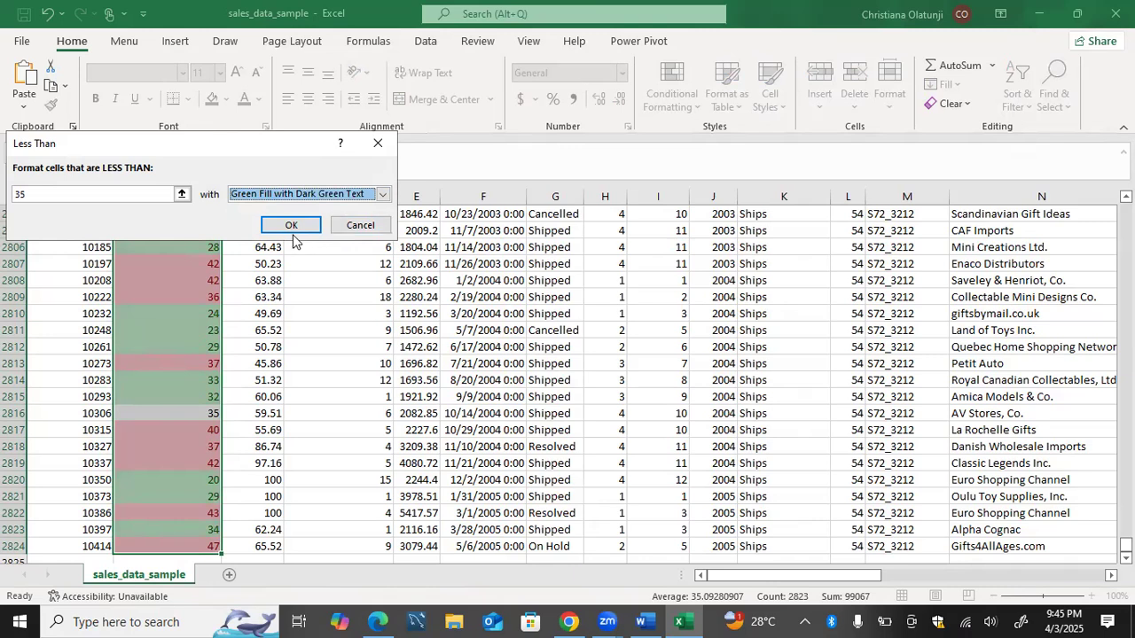
click(292, 227)
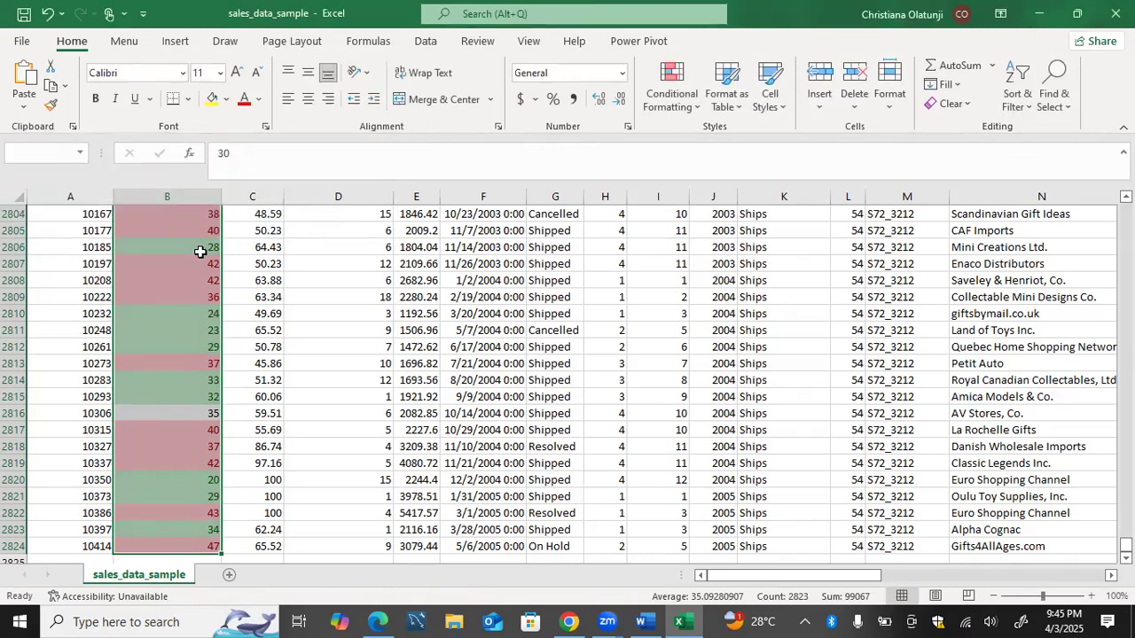
click(188, 253)
key(Up)
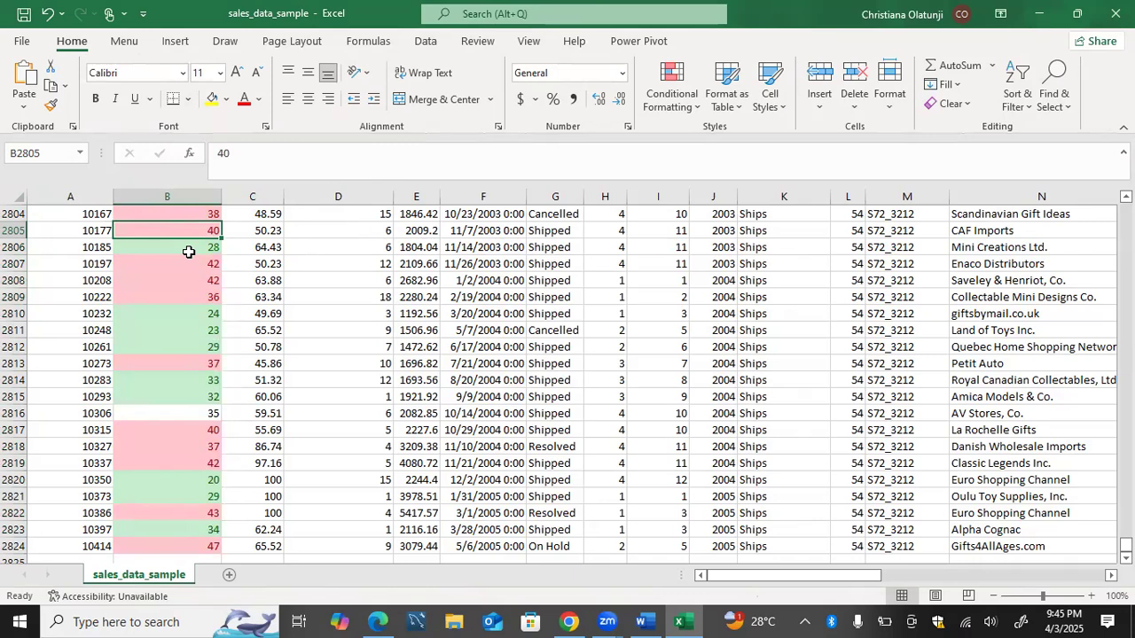
key(ctrl+Up)
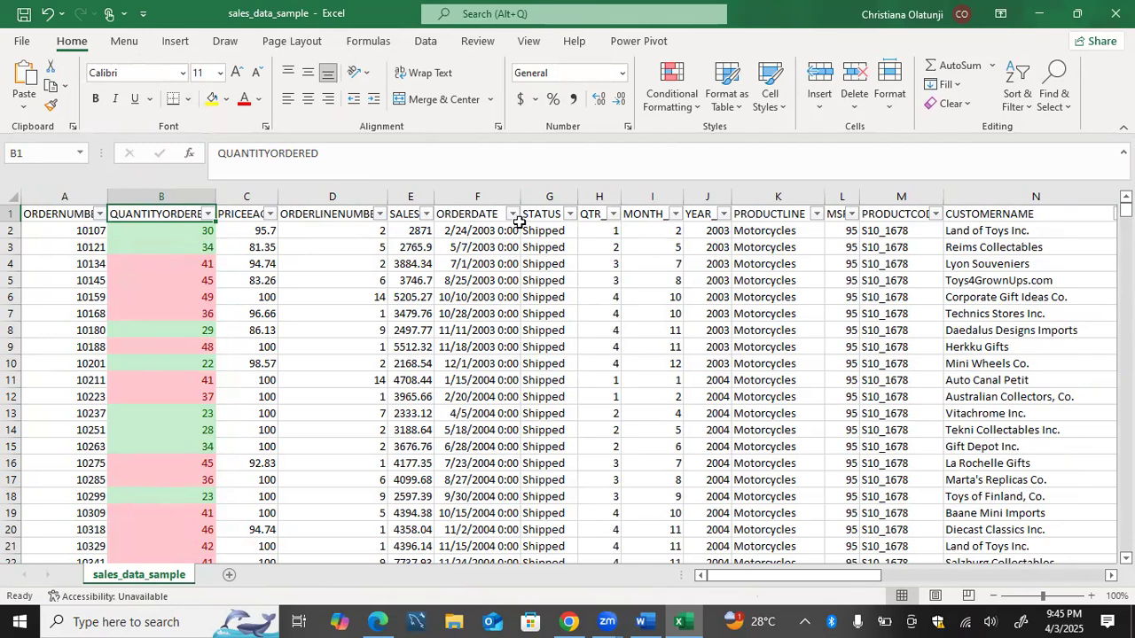
click(681, 113)
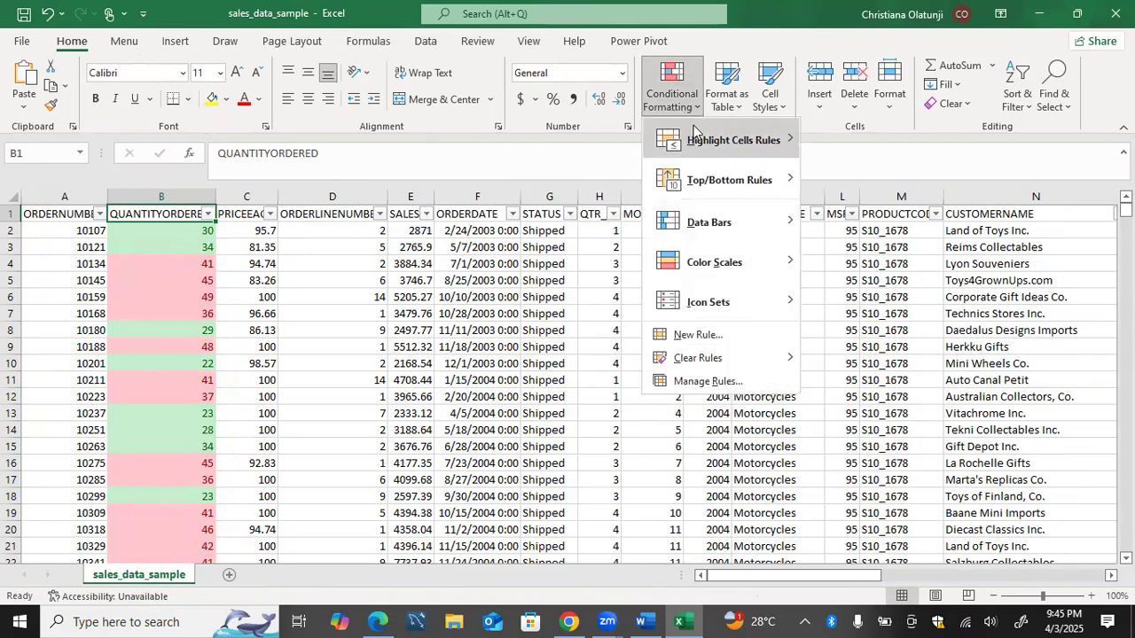
mouse_move(707, 145)
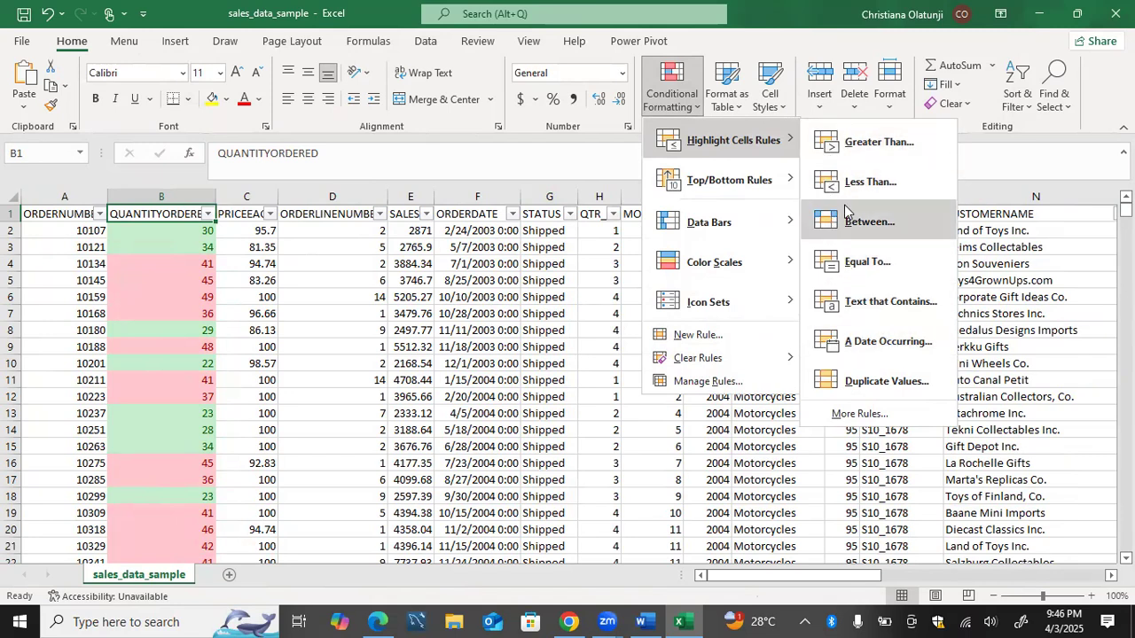
mouse_move(767, 192)
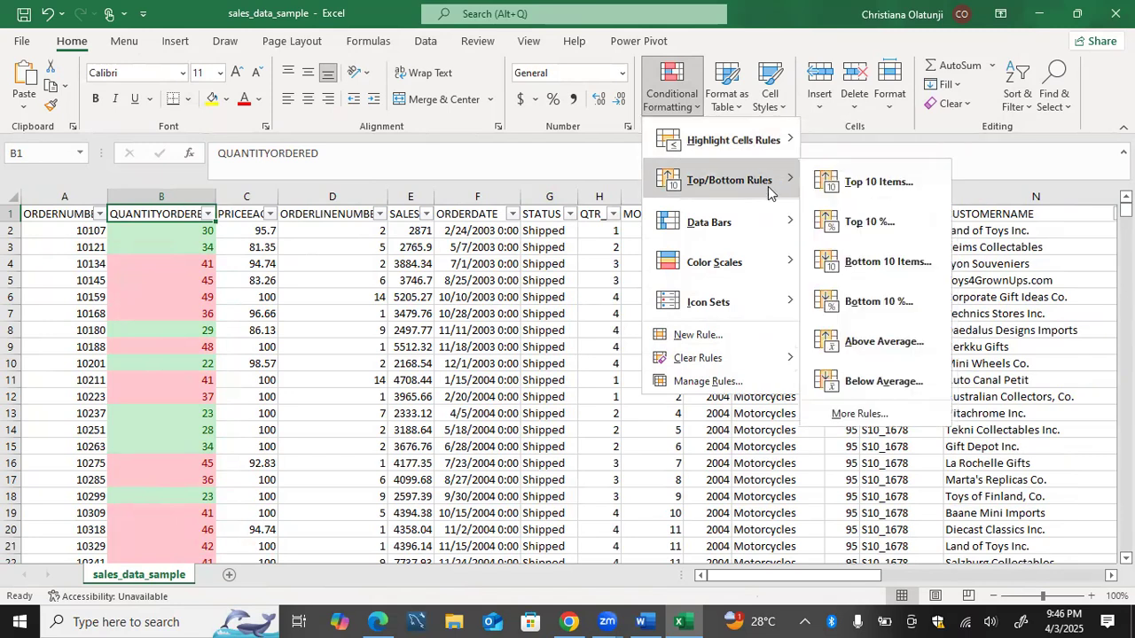
click(847, 197)
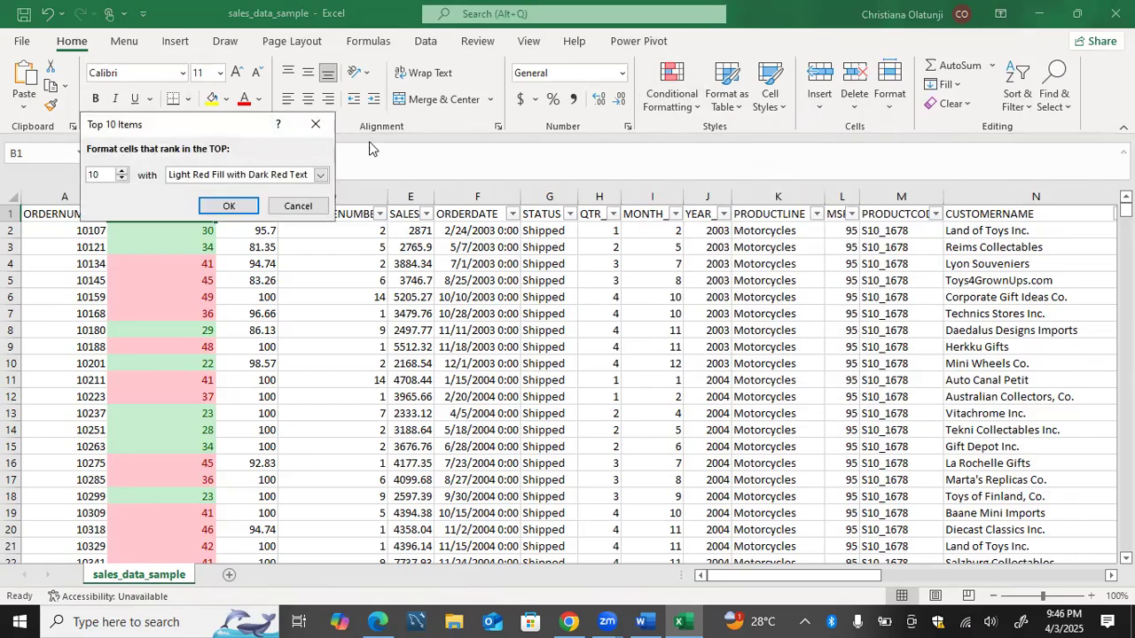
click(316, 123)
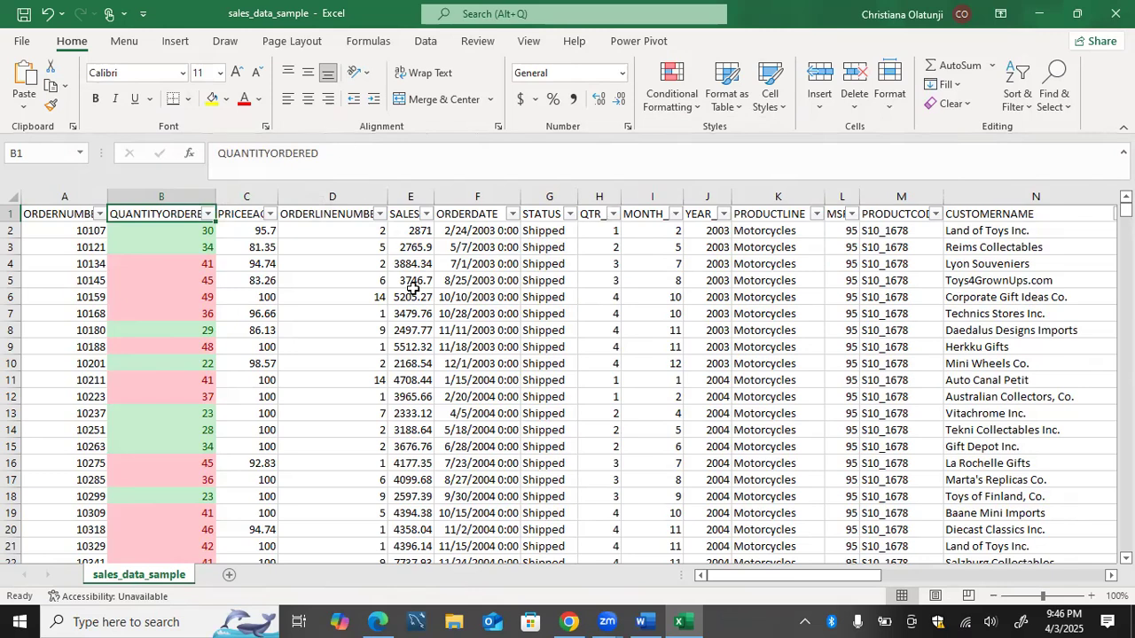
Apply a Top 10 Items style rule to the ORDERNUMBER cells, from A2 to the last data row, with Light Red Fill with Dark Red Text.
scroll(413, 288, right, 5)
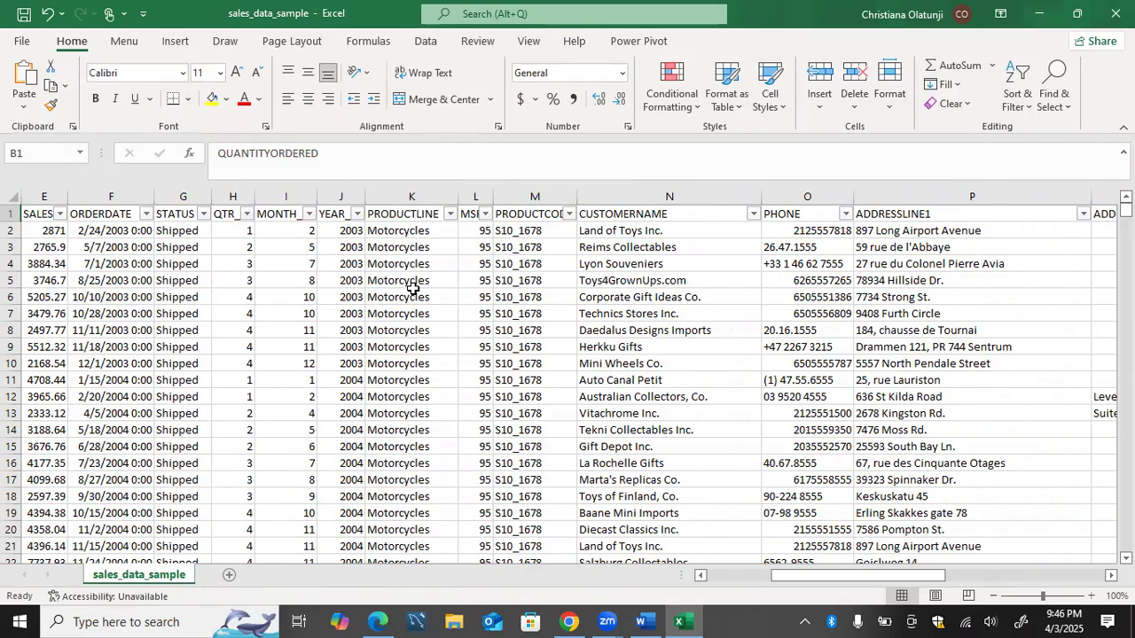
scroll(413, 288, right, 3)
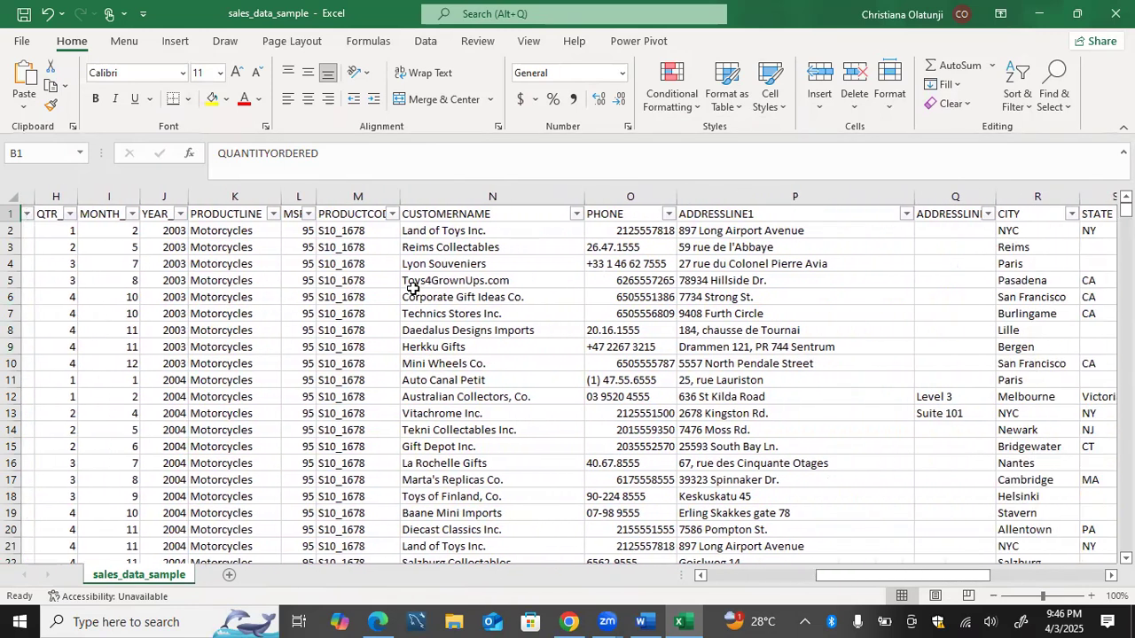
scroll(413, 288, right, 3)
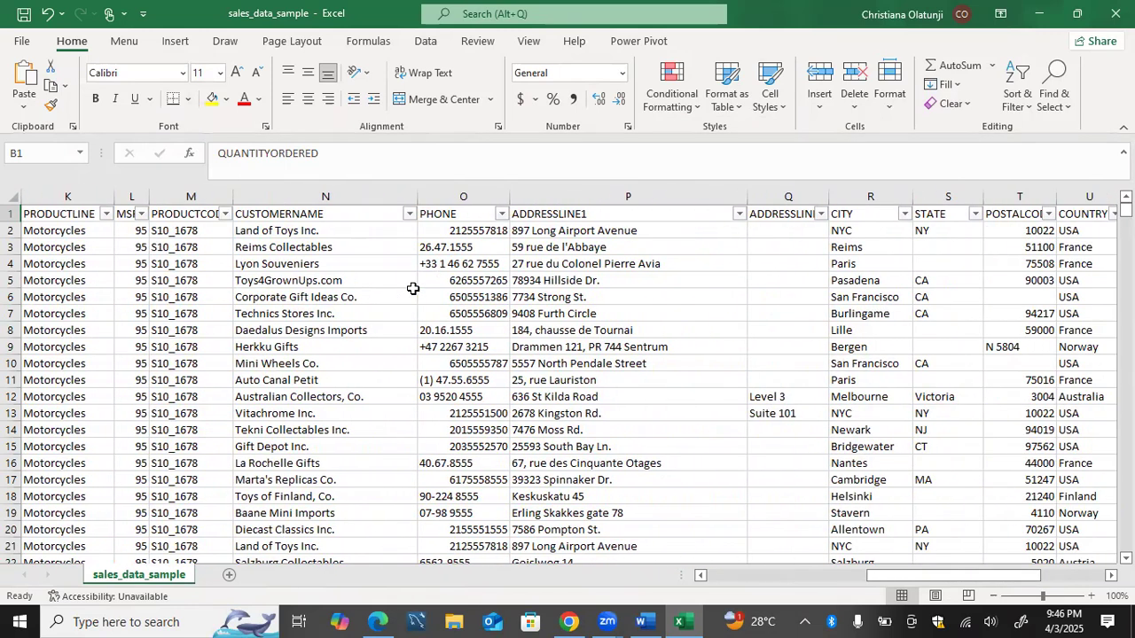
scroll(413, 288, right, 4)
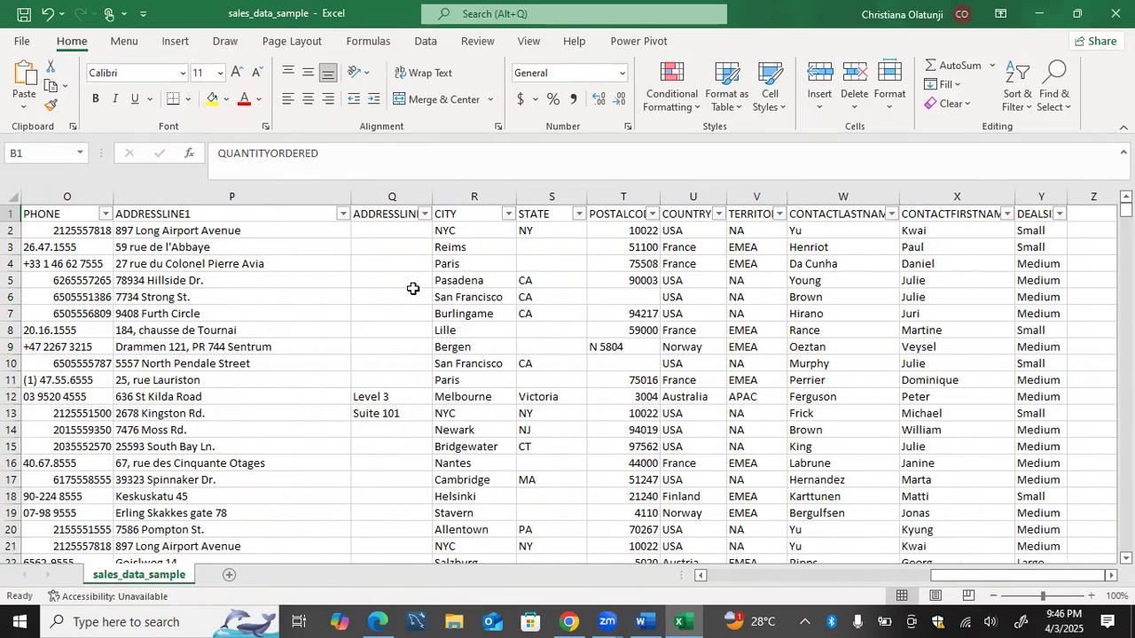
scroll(413, 288, left, 14)
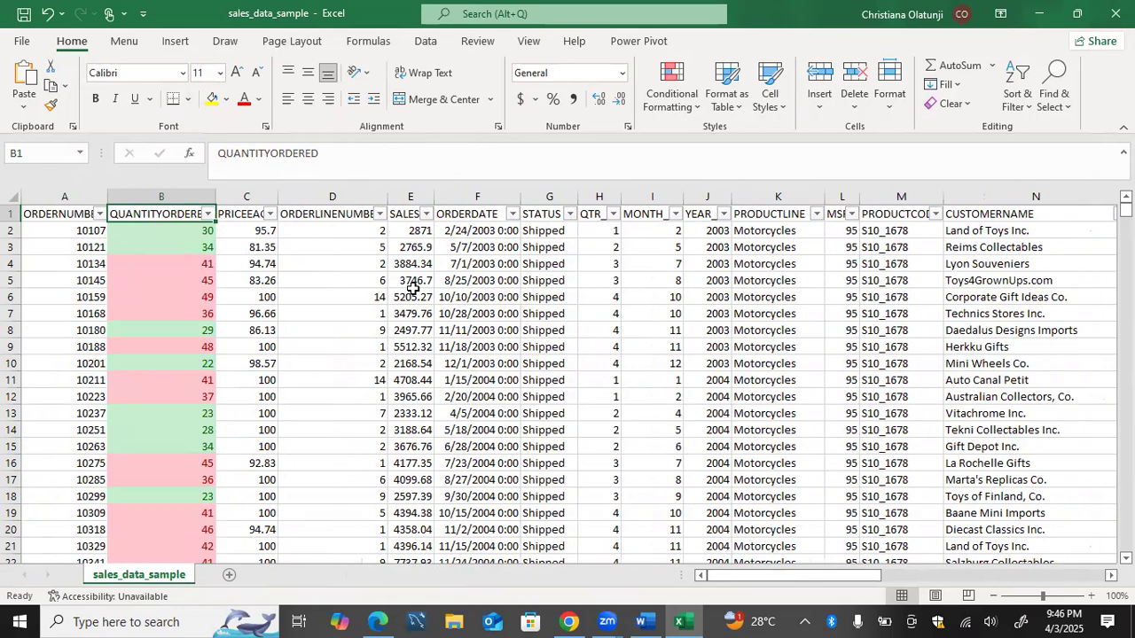
click(27, 229)
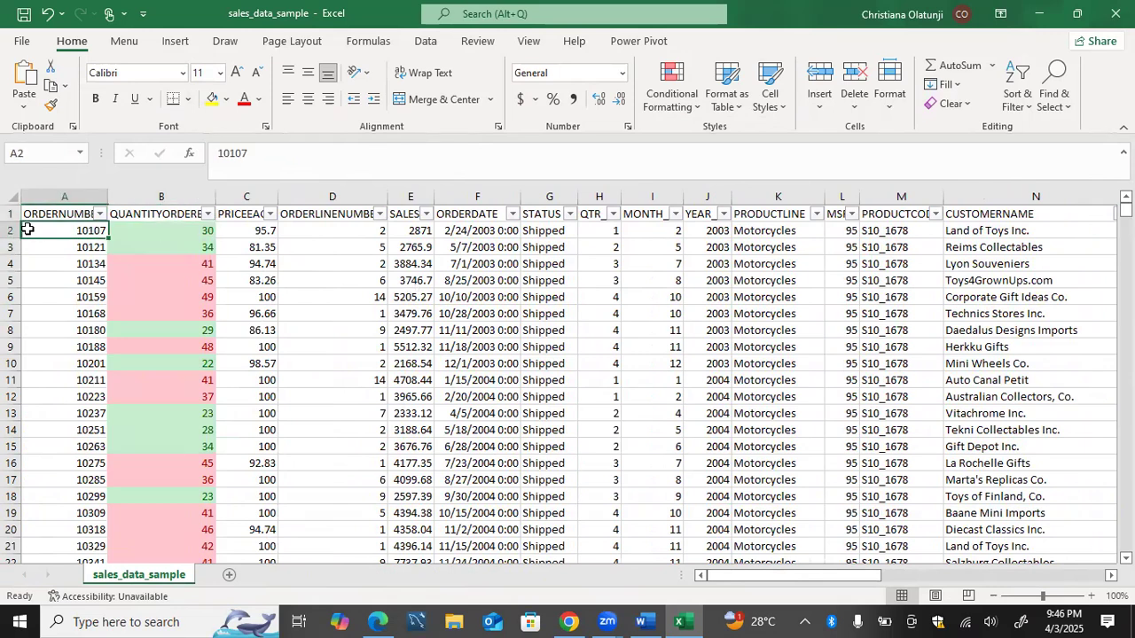
key(ctrl+shift+Down)
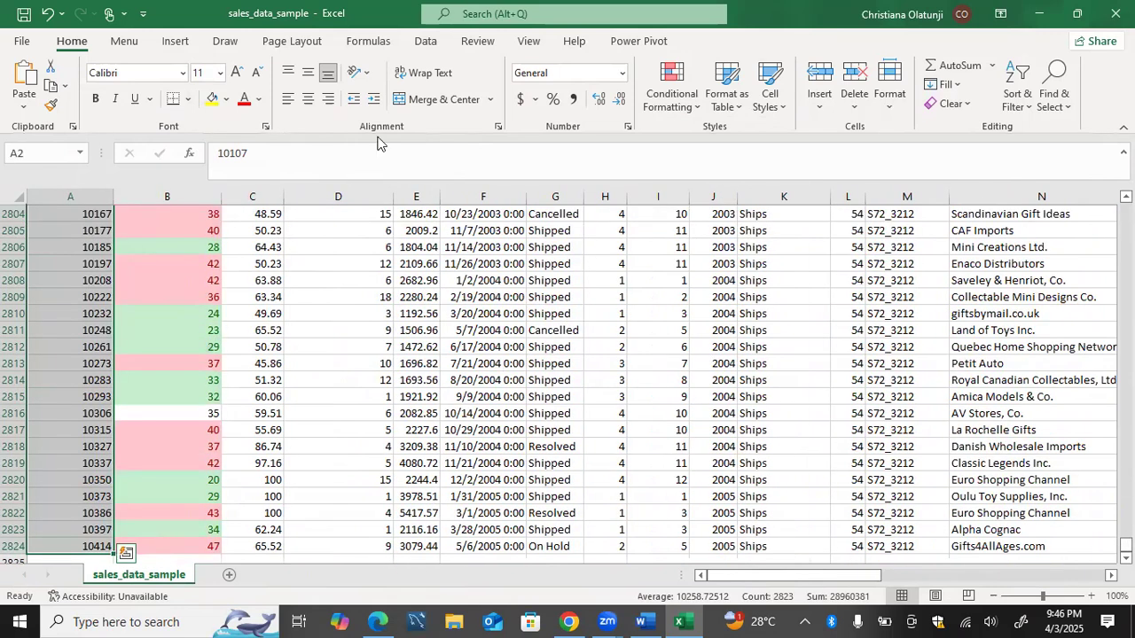
click(657, 107)
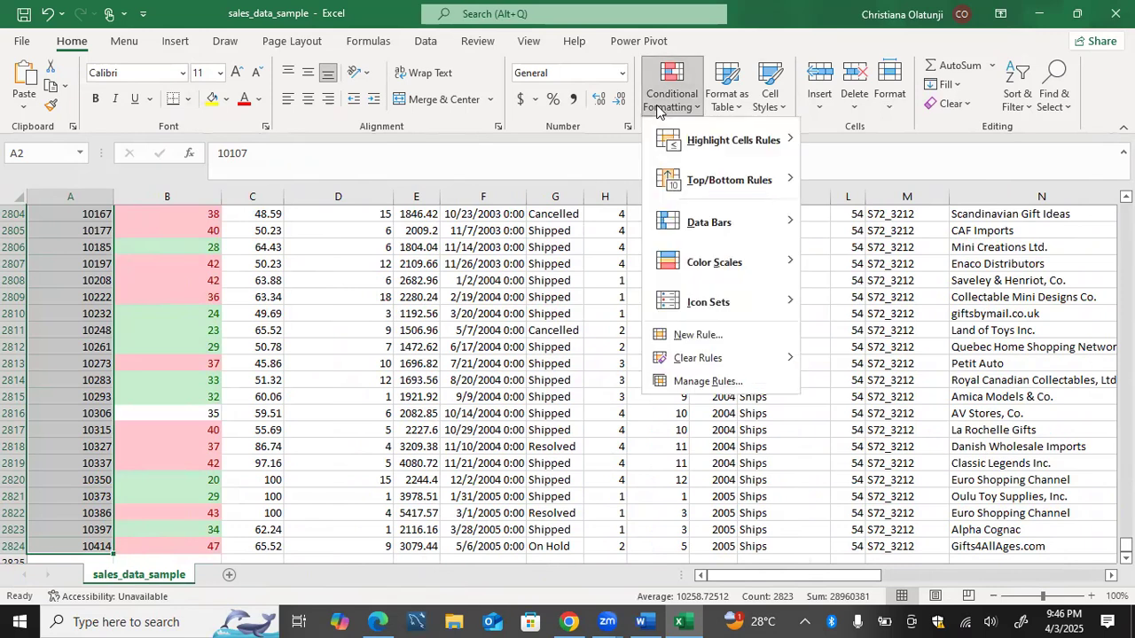
mouse_move(676, 222)
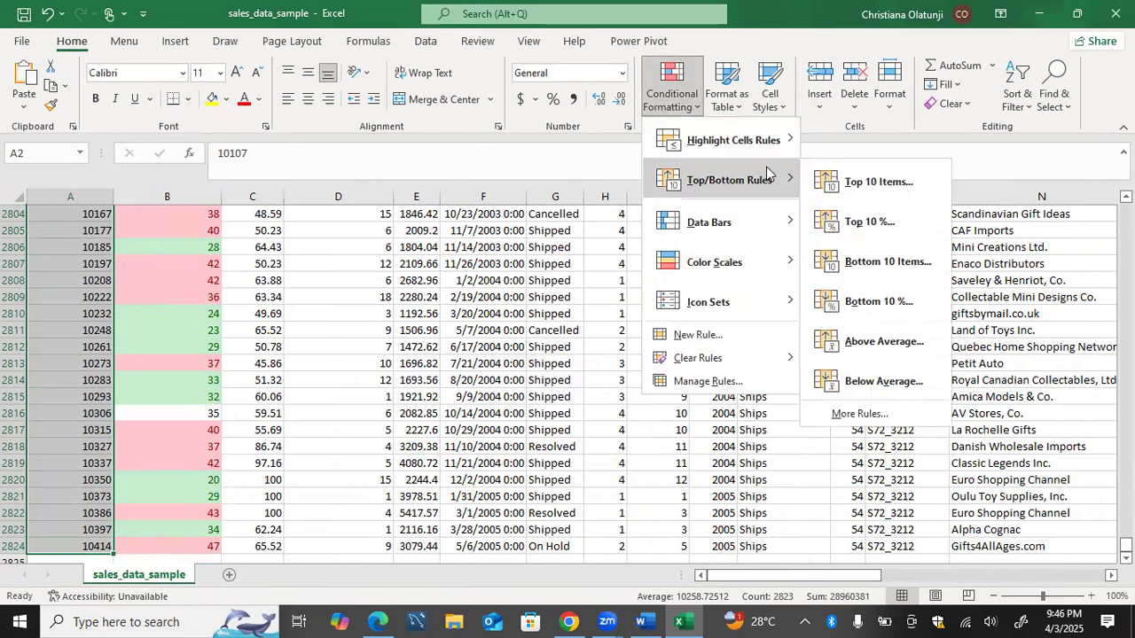
click(833, 175)
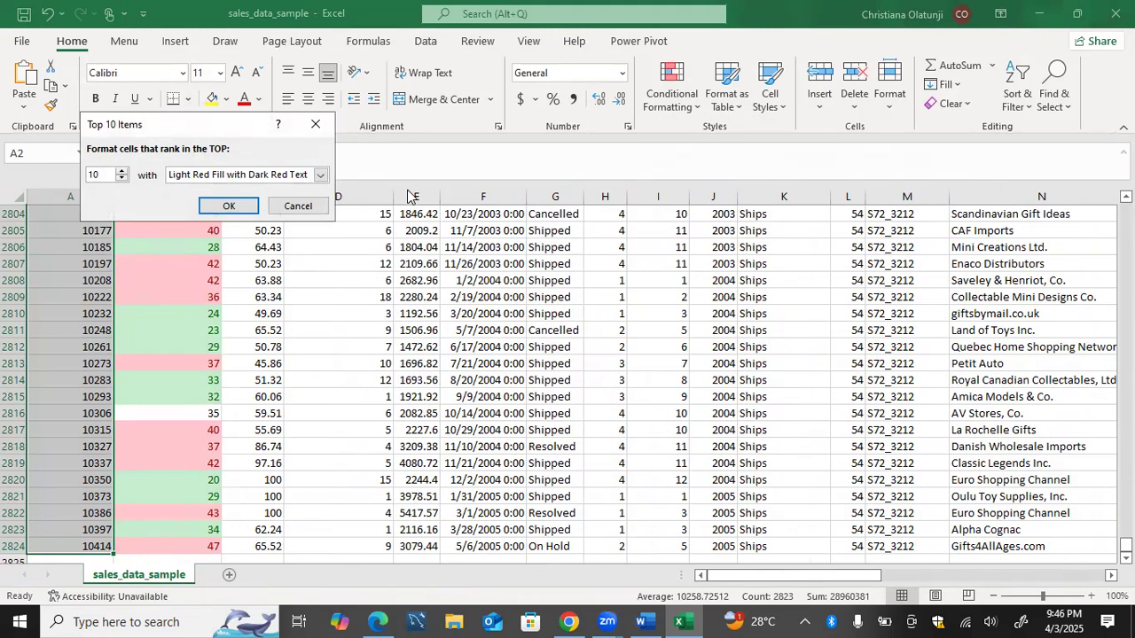
click(123, 178)
click(123, 178)
click(123, 178)
click(212, 202)
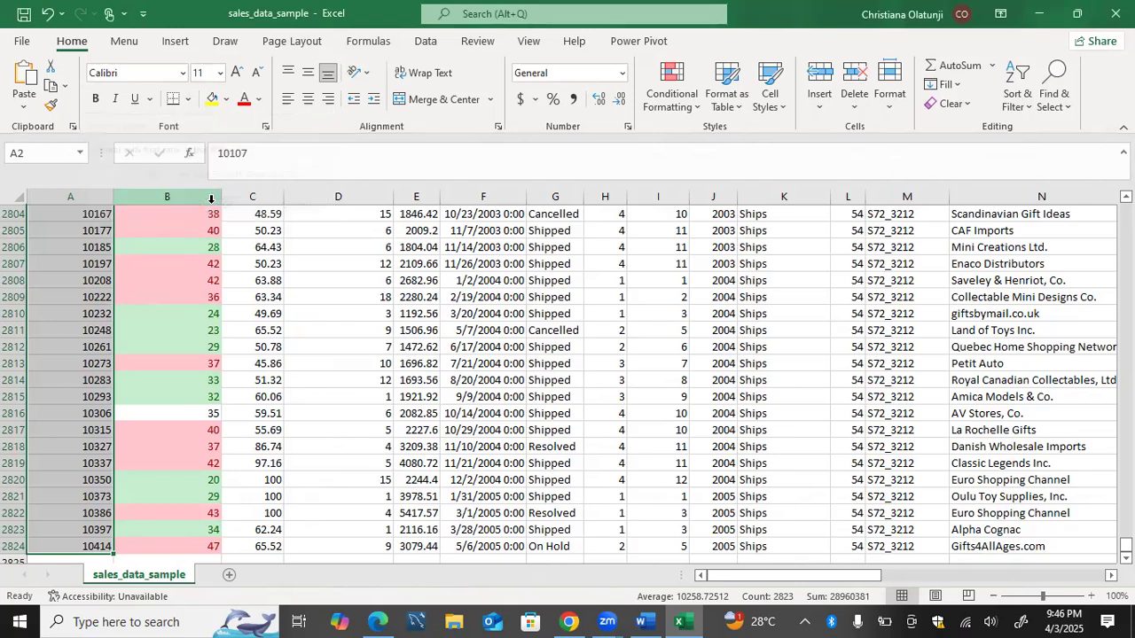
Inspect the first rows of the ORDERNUMBER column to check which cells the top-items rule highlights.
click(32, 314)
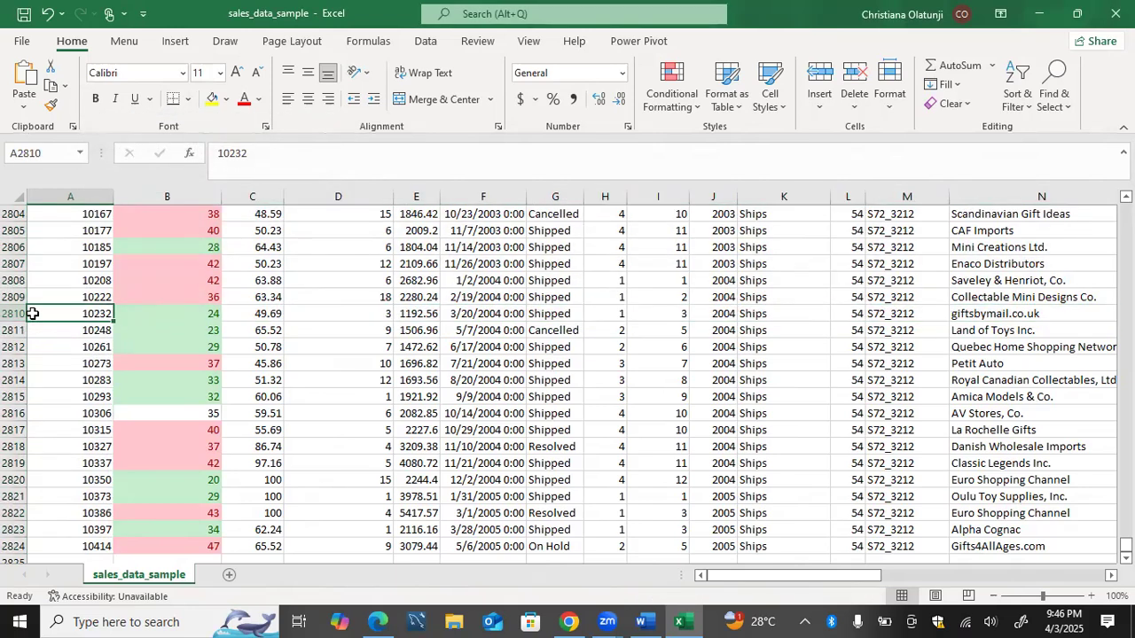
key(ctrl+Home)
key(Down)
key(Down)
key(Down)
key(Down)
key(Down)
key(Down)
key(Down)
key(Down)
key(Down)
key(Down)
key(Down)
key(Down)
key(Down)
key(Down)
key(Down)
key(Down)
key(Down)
key(Down)
key(Down)
key(Down)
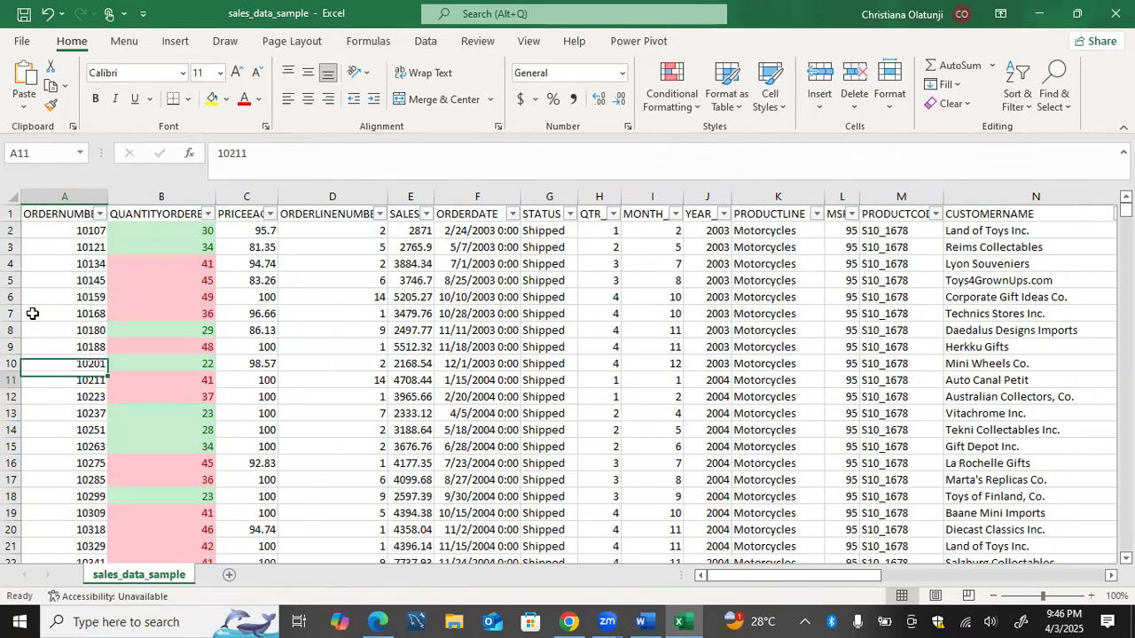
key(Down)
key(Down)
key(Down)
key(Down)
key(Down)
key(Down)
key(Down)
key(Down)
key(Down)
key(Down)
key(Down)
key(Down)
key(Down)
key(Down)
key(Down)
key(Down)
key(Down)
key(Down)
key(Down)
key(Down)
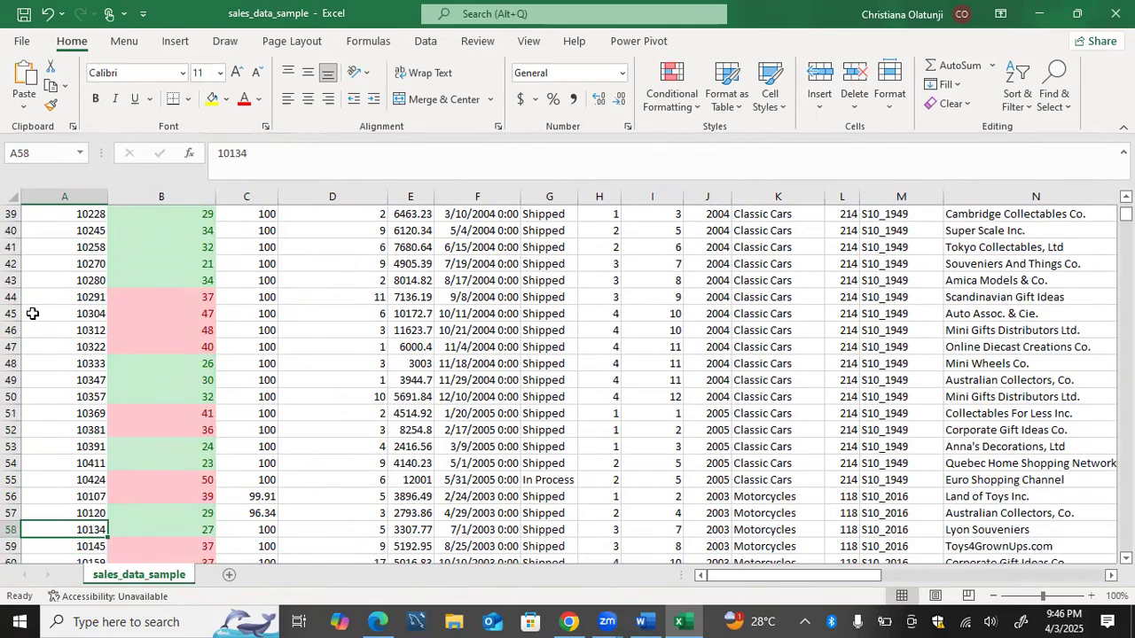
key(Up)
key(Up)
key(Up)
key(Up)
key(Up)
key(Up)
key(Up)
key(Up)
key(Up)
key(Up)
key(Up)
key(Up)
key(Up)
key(Up)
key(Up)
key(Up)
key(Up)
key(Up)
key(Up)
key(Up)
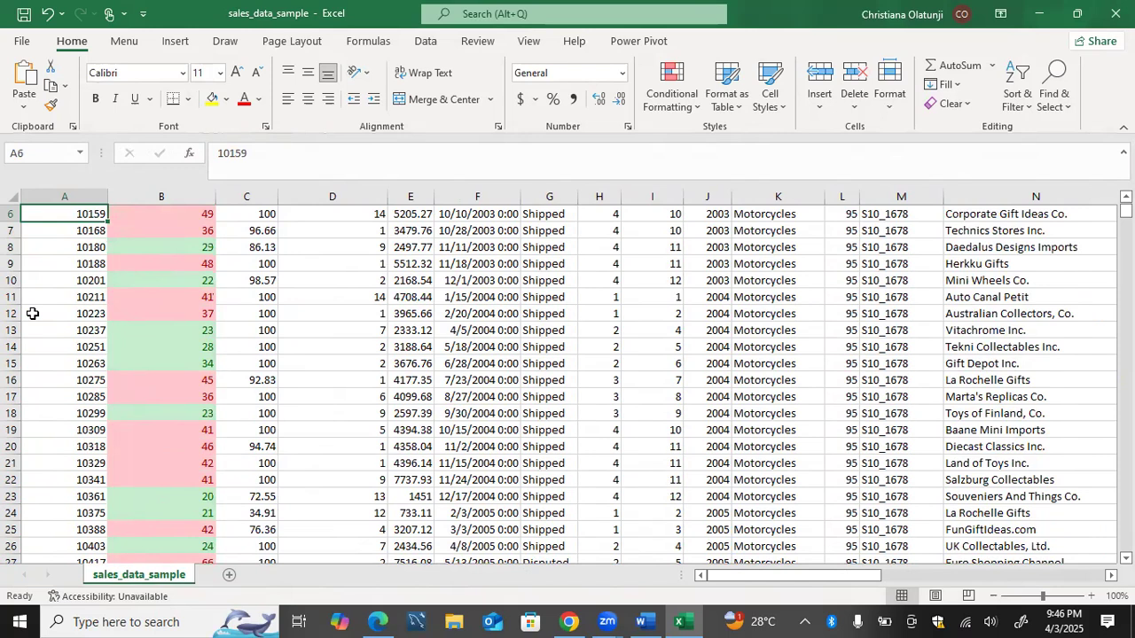
key(Right)
key(Down)
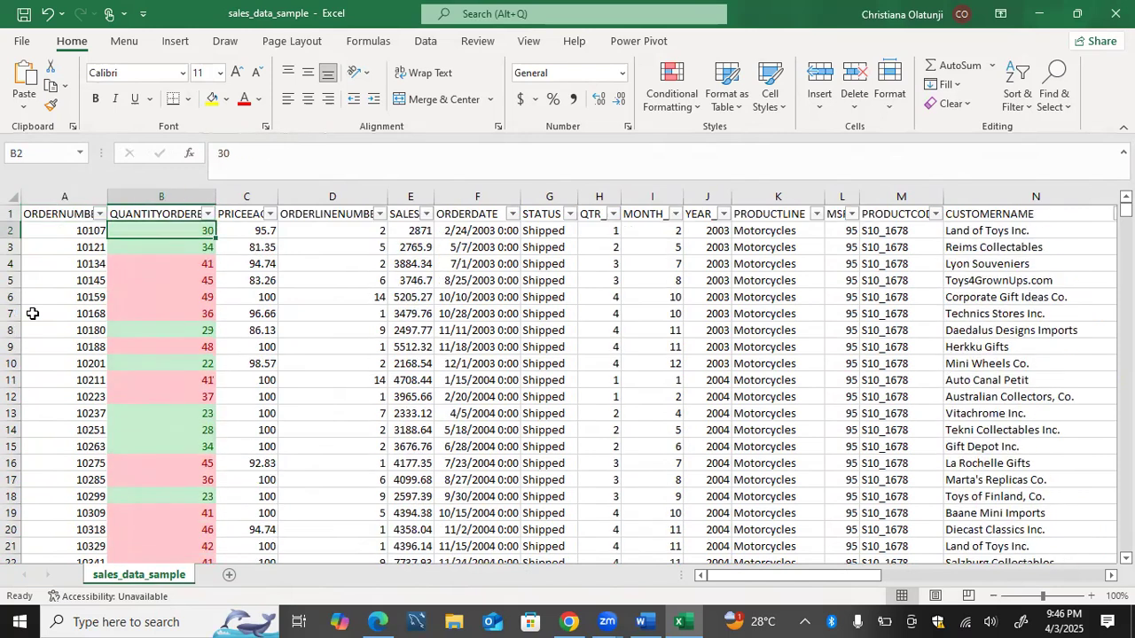
key(ctrl+shift+Down)
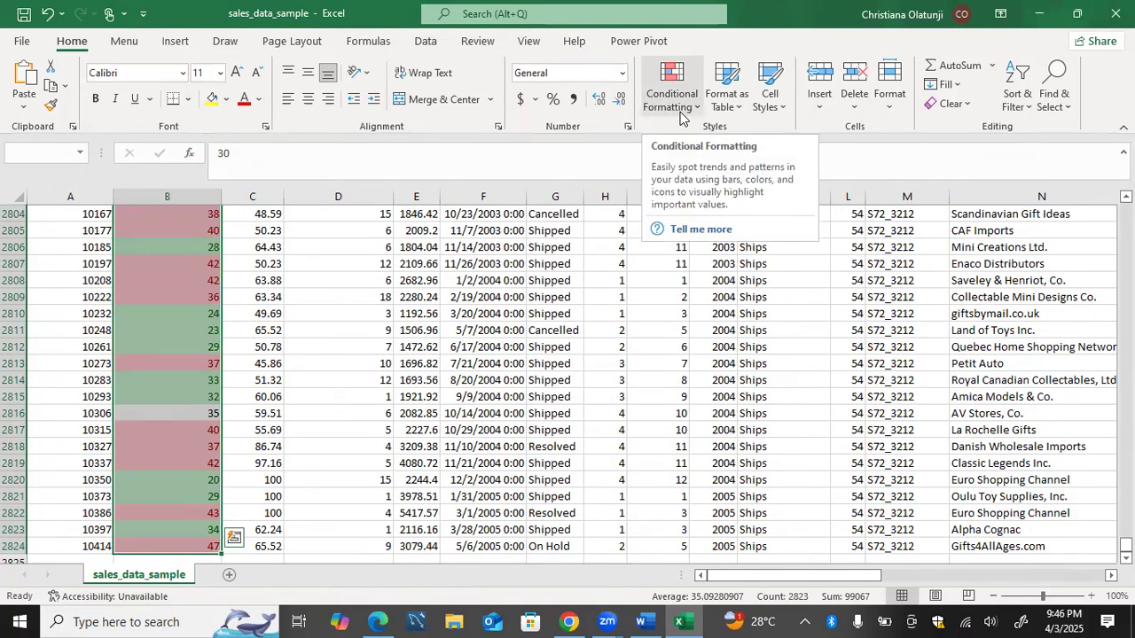
Apply the colored three-arrow icon set to the QTR_ID values, from H2 to the last data row.
click(594, 227)
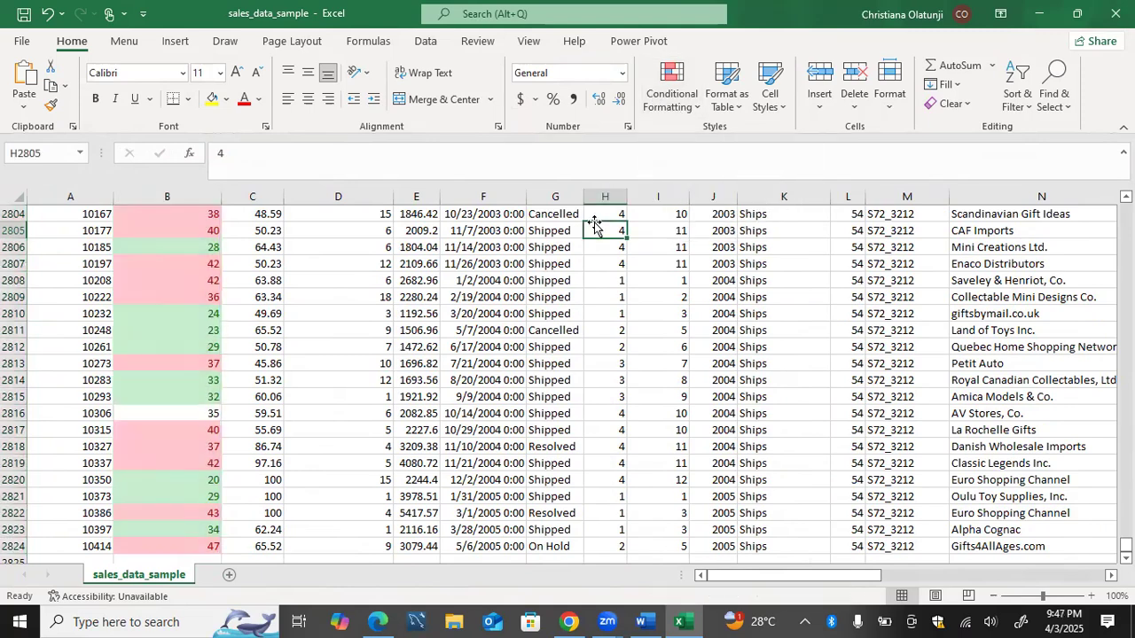
scroll(594, 227, up, 20)
key(ctrl+Up)
click(594, 227)
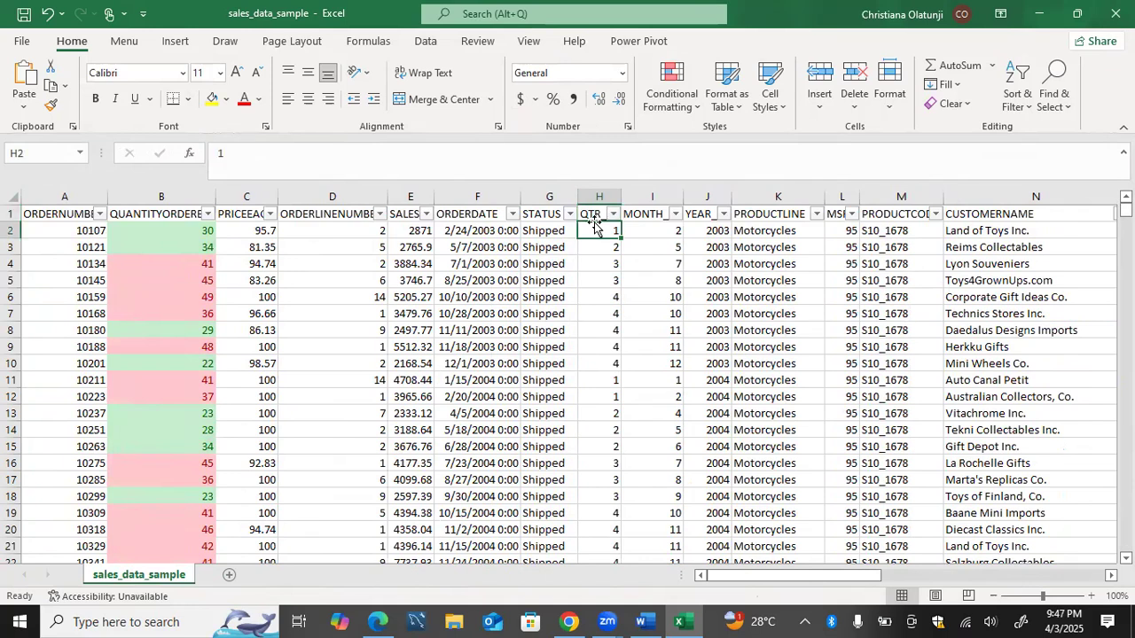
key(ctrl+shift+Down)
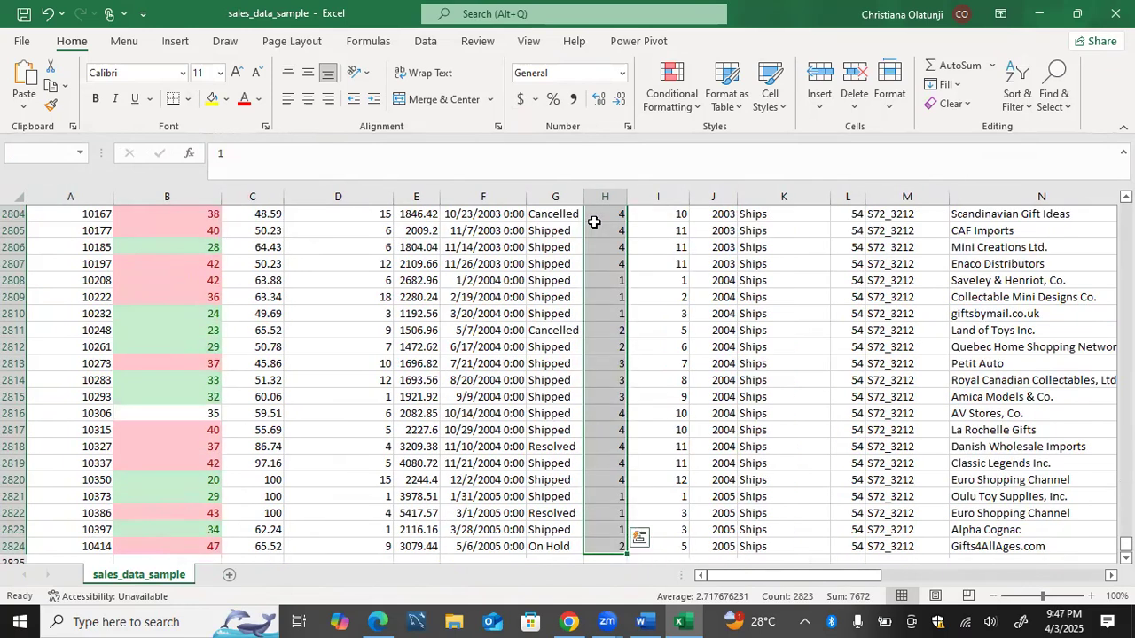
click(671, 105)
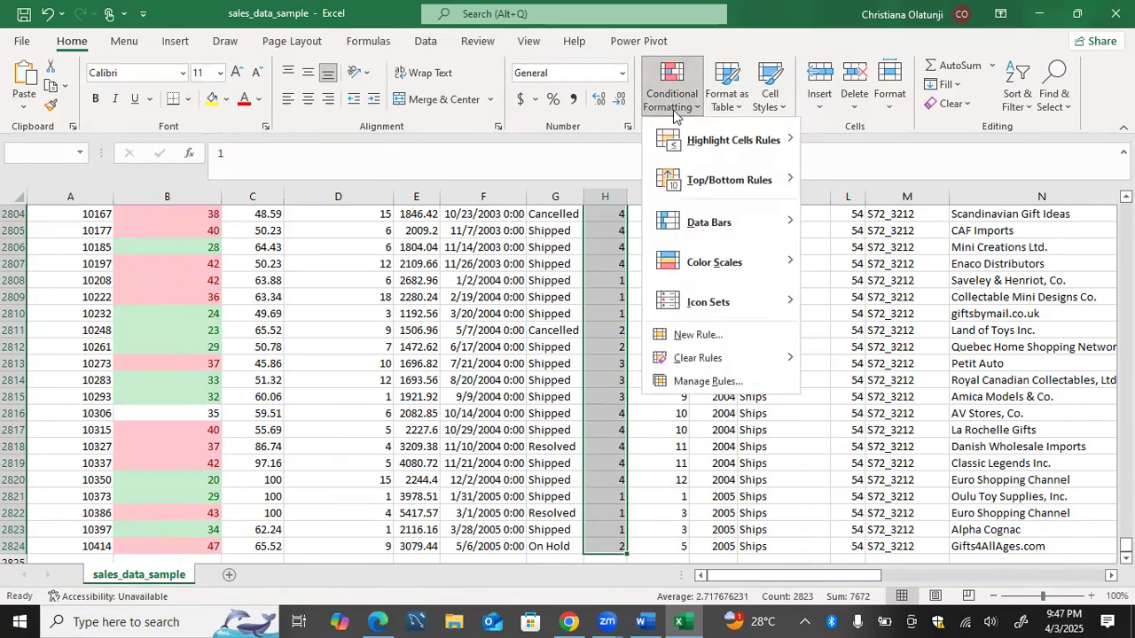
mouse_move(720, 260)
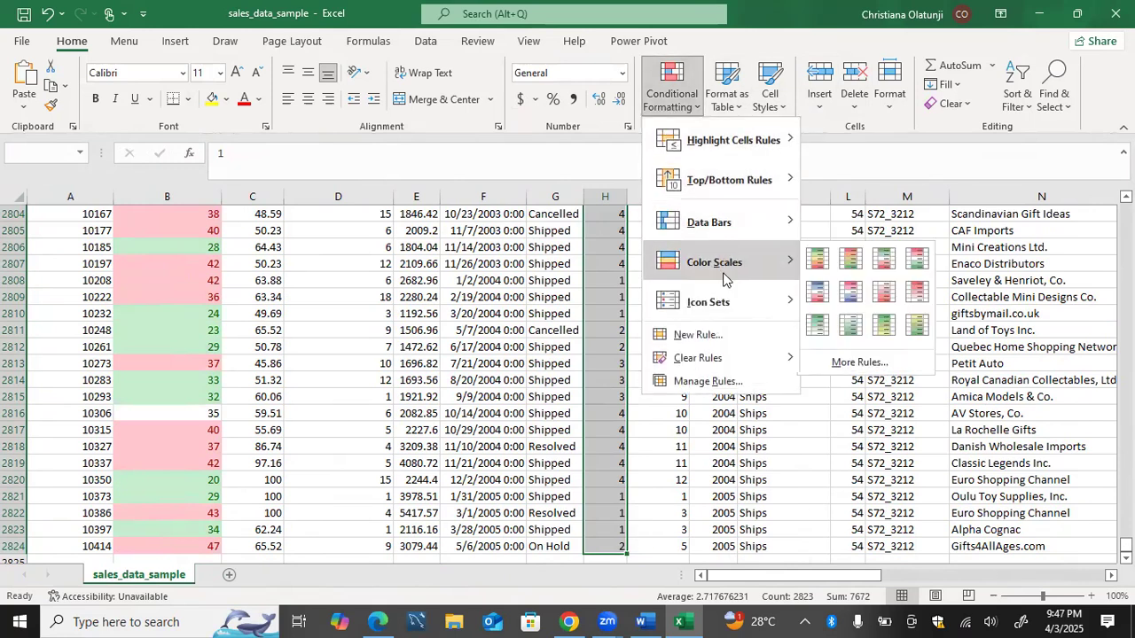
mouse_move(724, 305)
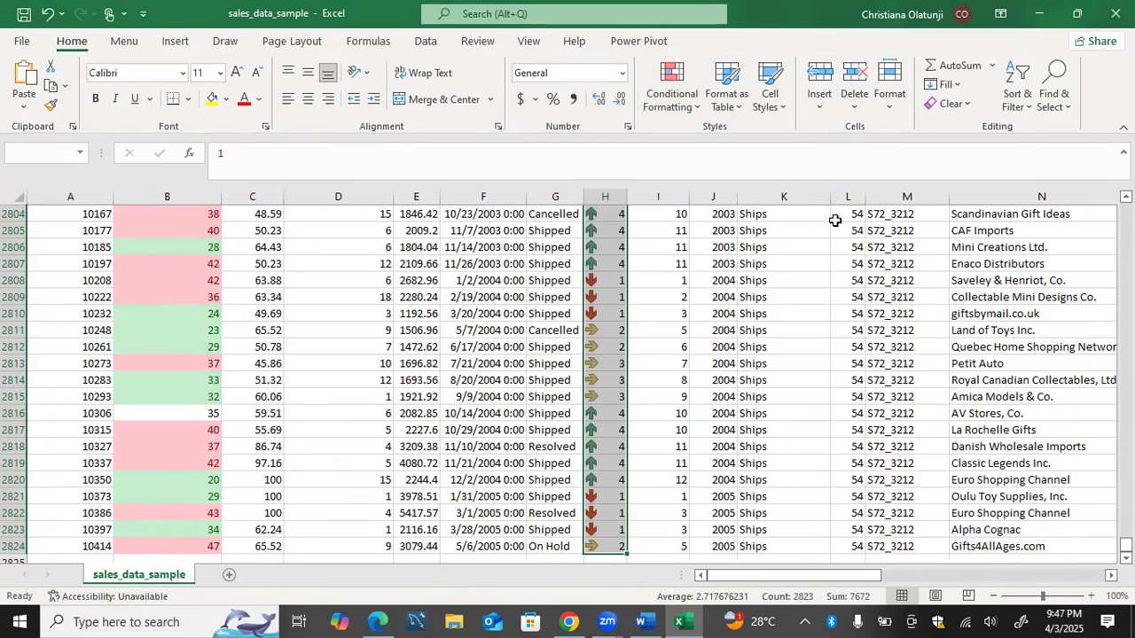
Examine which arrow each quarter value gets in the QTR_ID column and check the column's distinct values in its filter list.
click(607, 301)
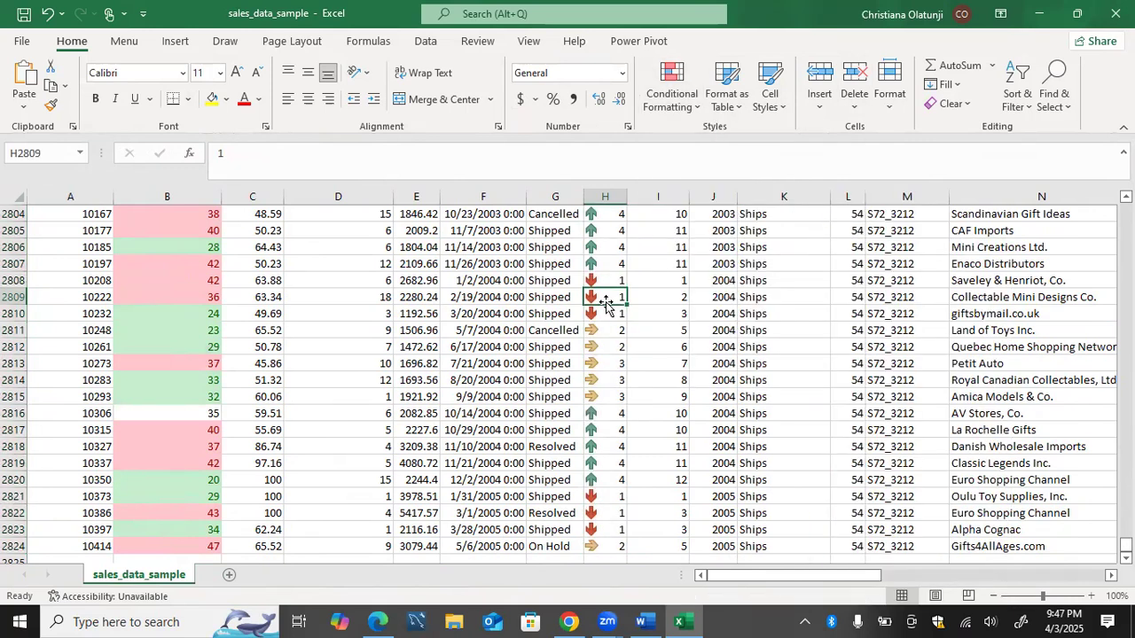
click(605, 346)
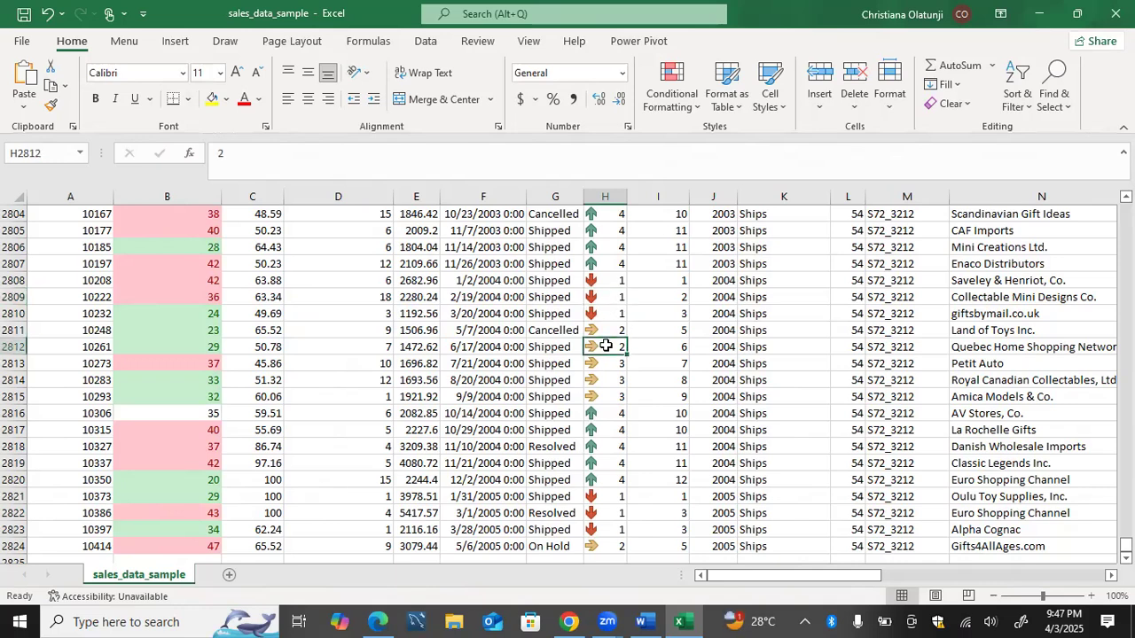
click(596, 429)
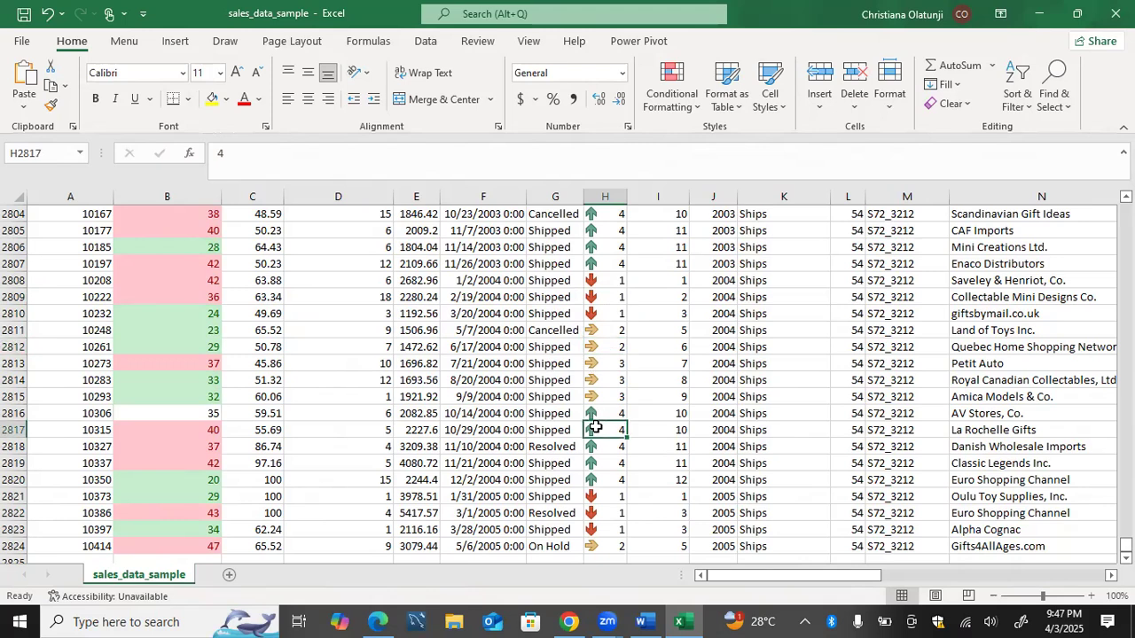
click(601, 364)
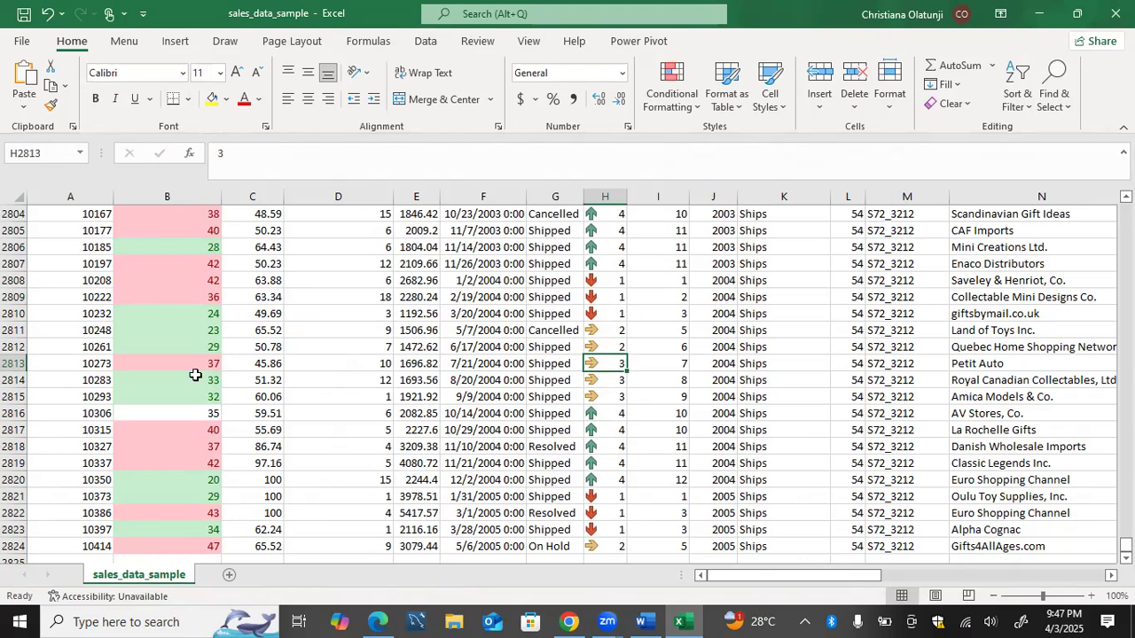
click(245, 328)
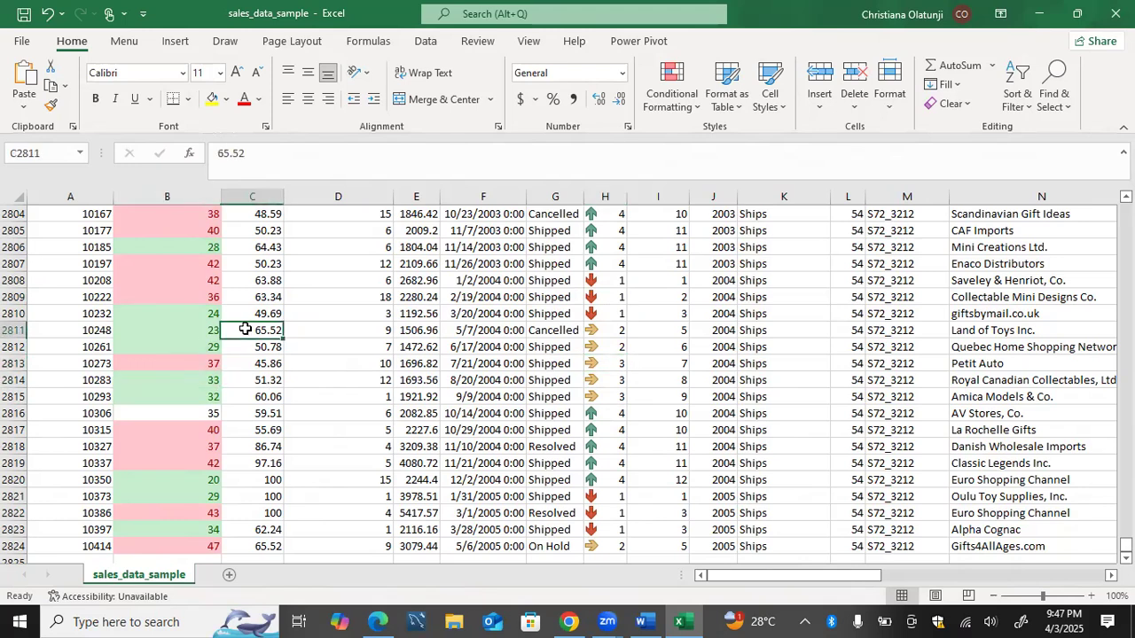
click(599, 310)
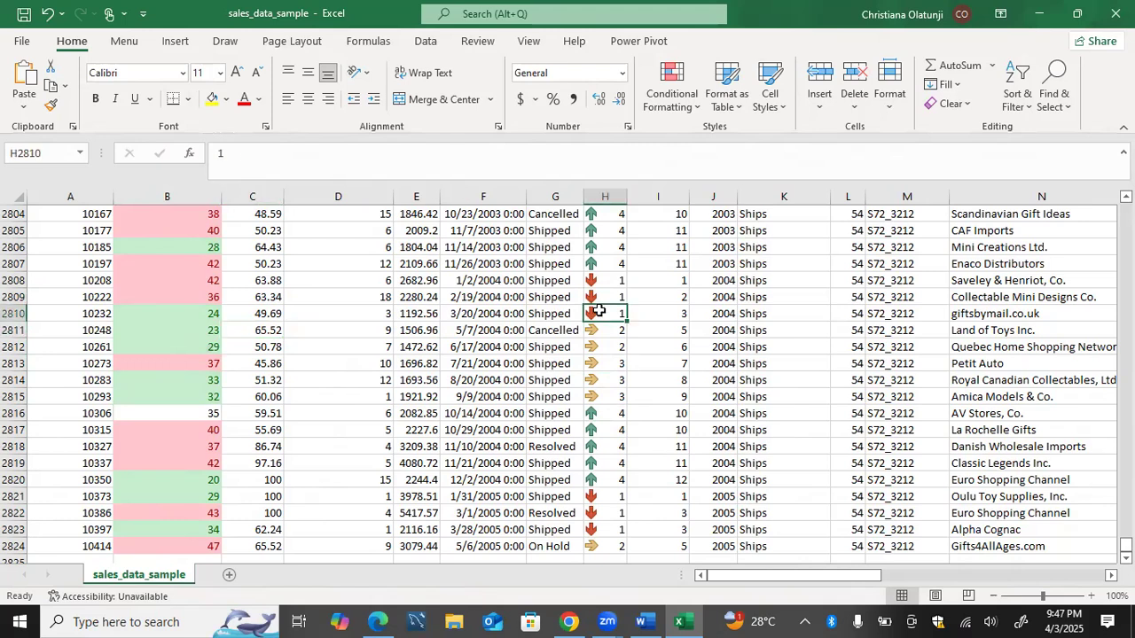
key(ctrl+Up)
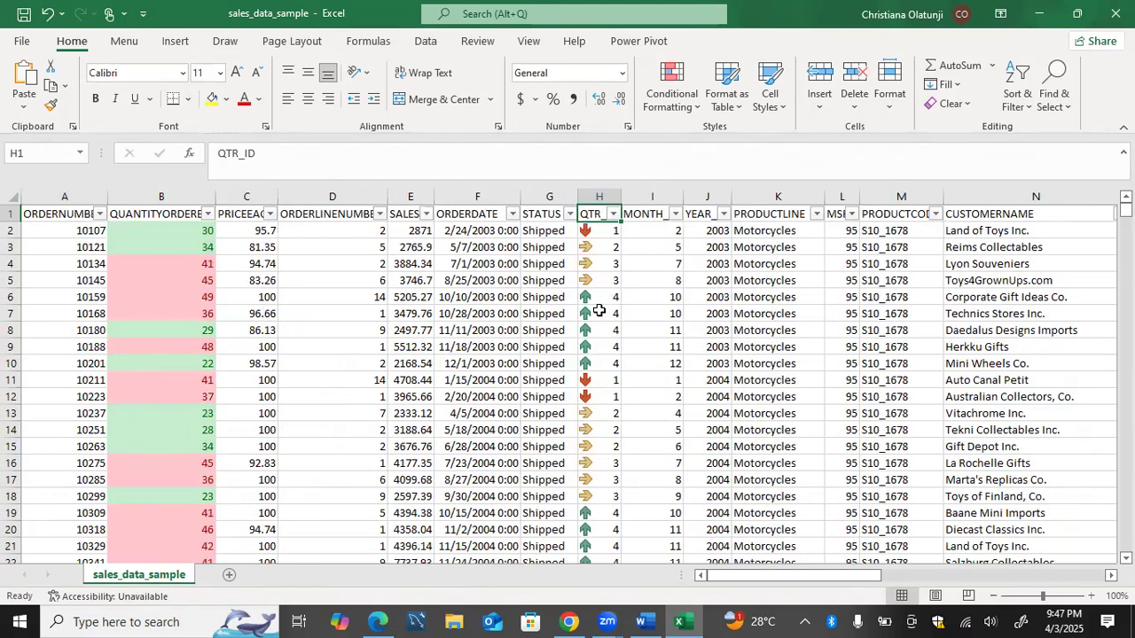
click(612, 213)
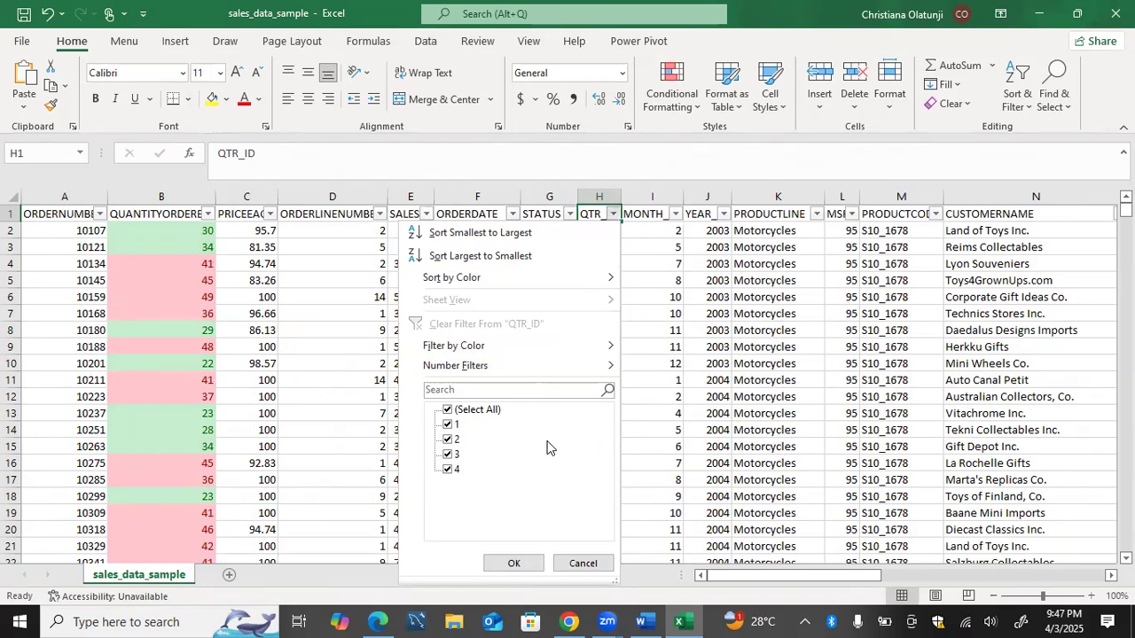
click(518, 563)
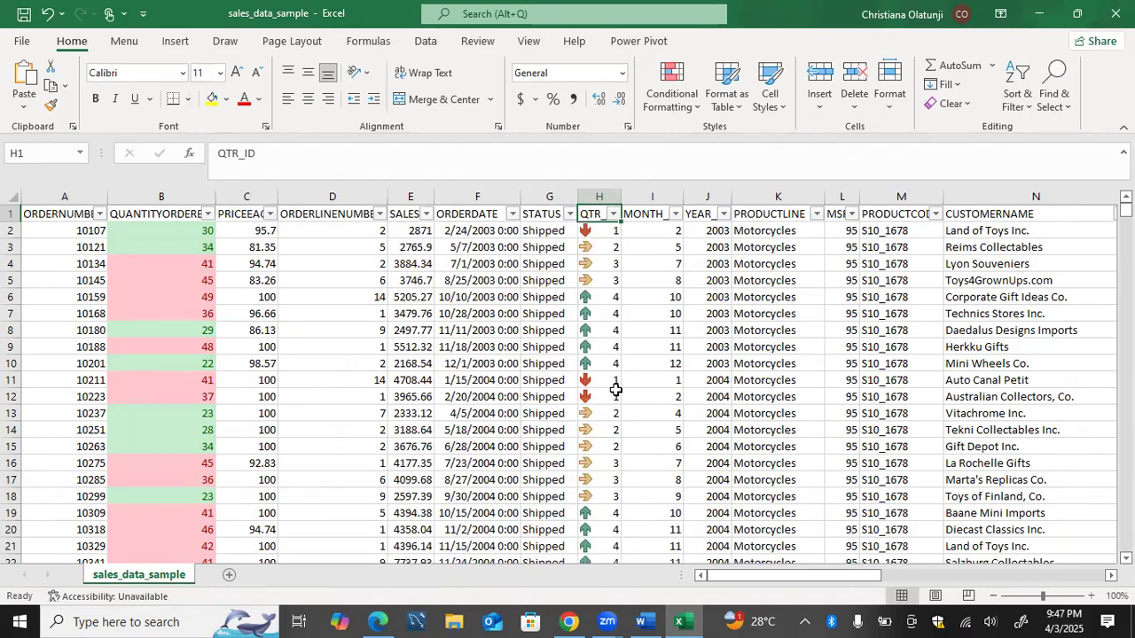
Add blue gradient-fill data bars to the MONTH_ID values, from I2 to the last data row.
click(654, 230)
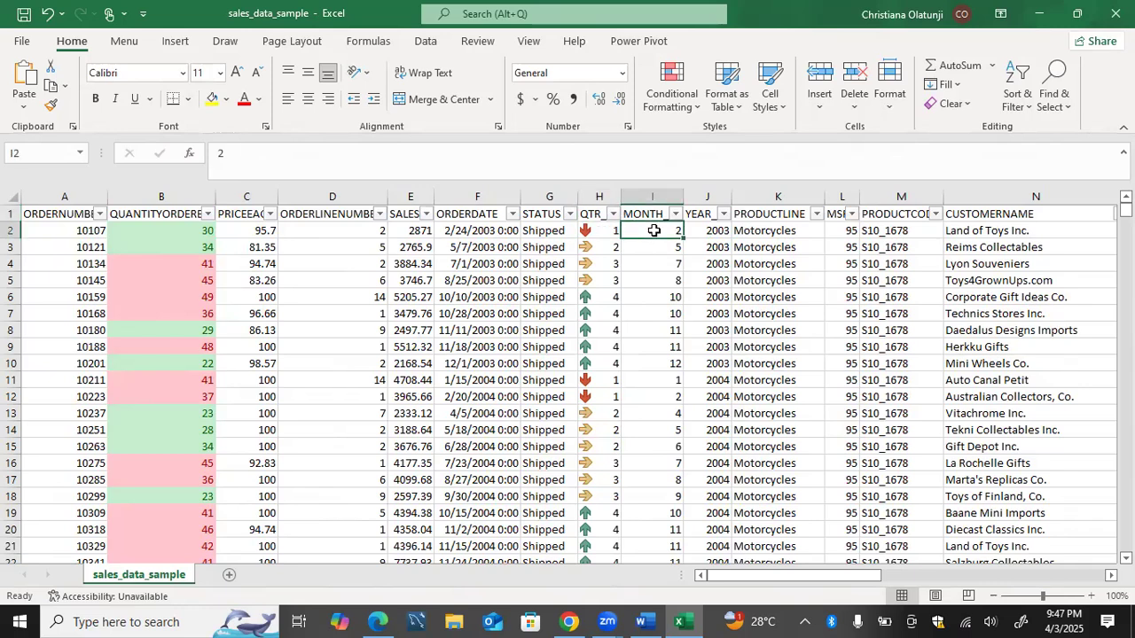
key(ctrl+shift+Down)
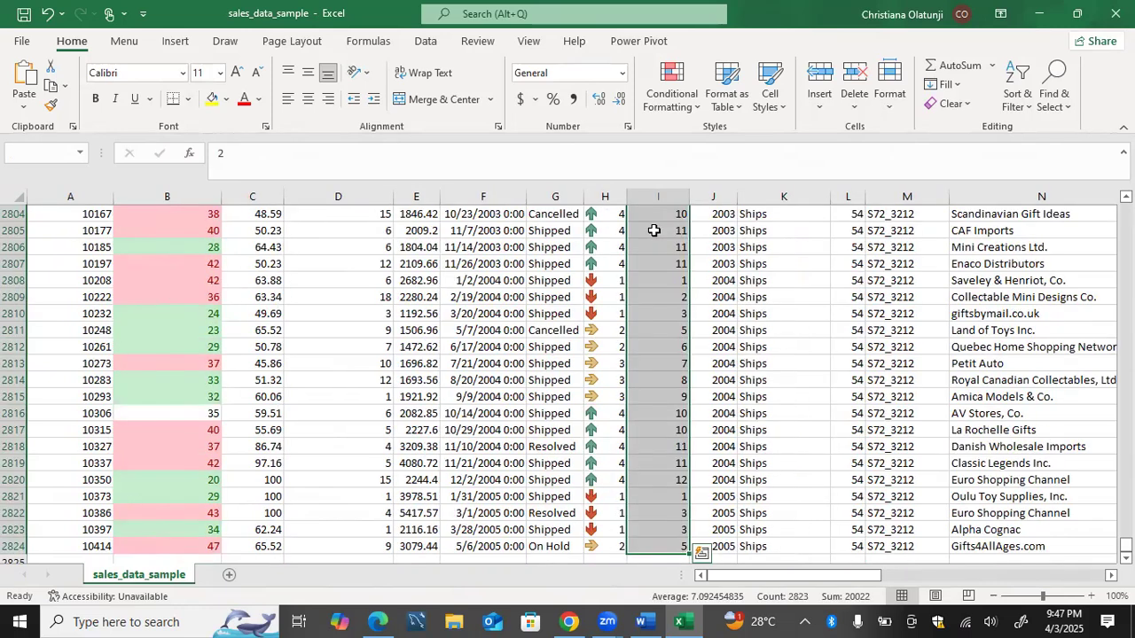
click(683, 89)
mouse_move(730, 233)
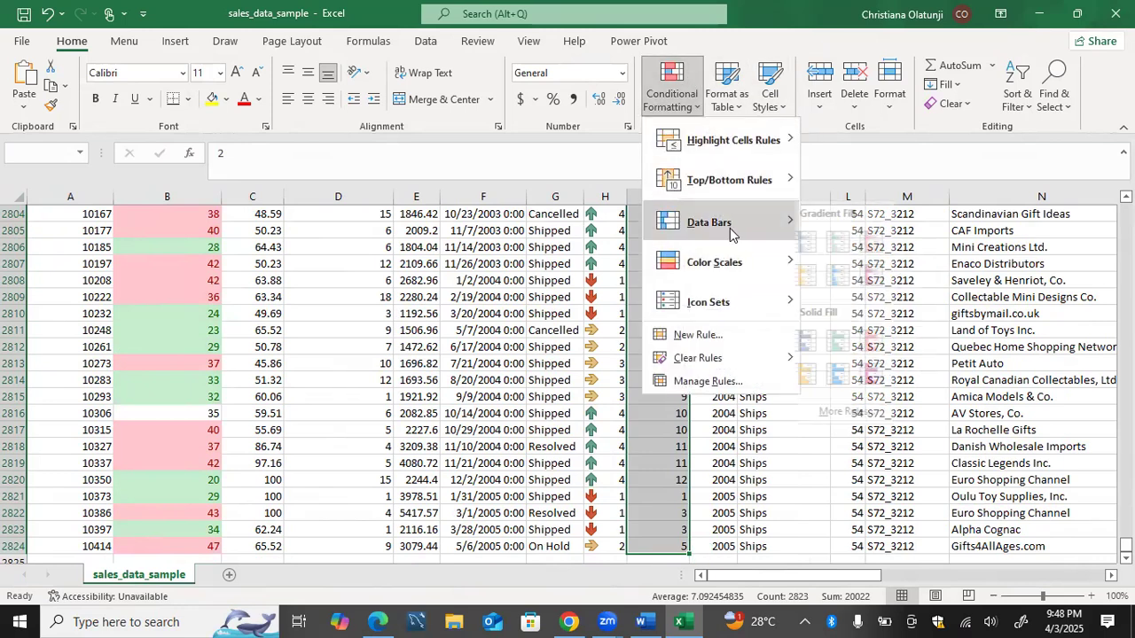
click(815, 243)
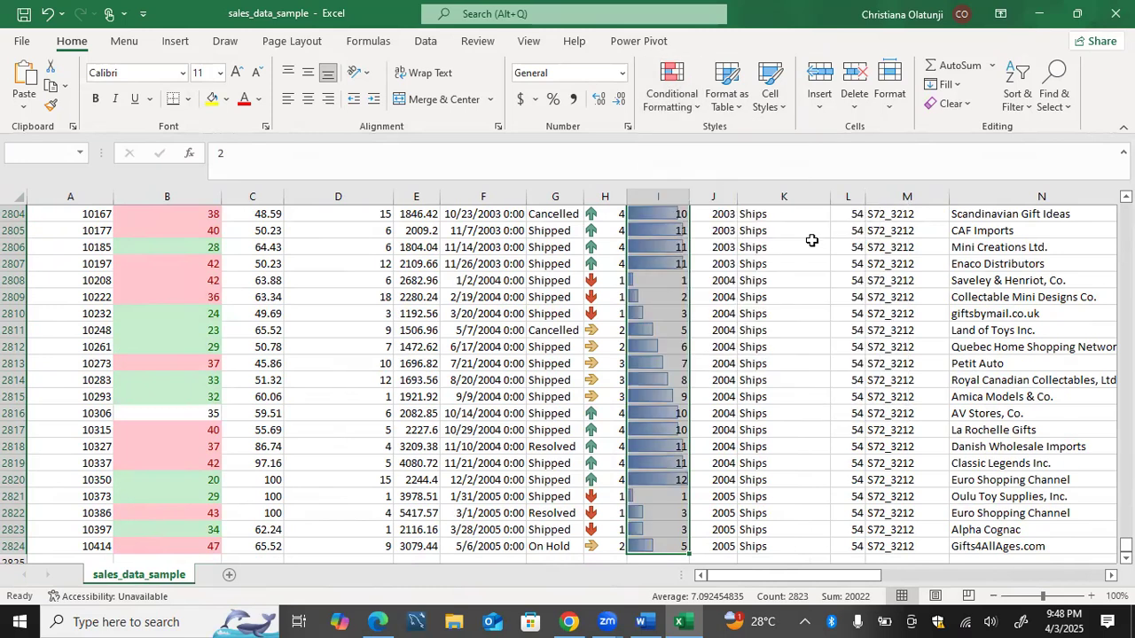
Compare the data bar lengths with the month values in the MONTH_ID column and review its distinct values in the filter list.
click(723, 247)
click(662, 263)
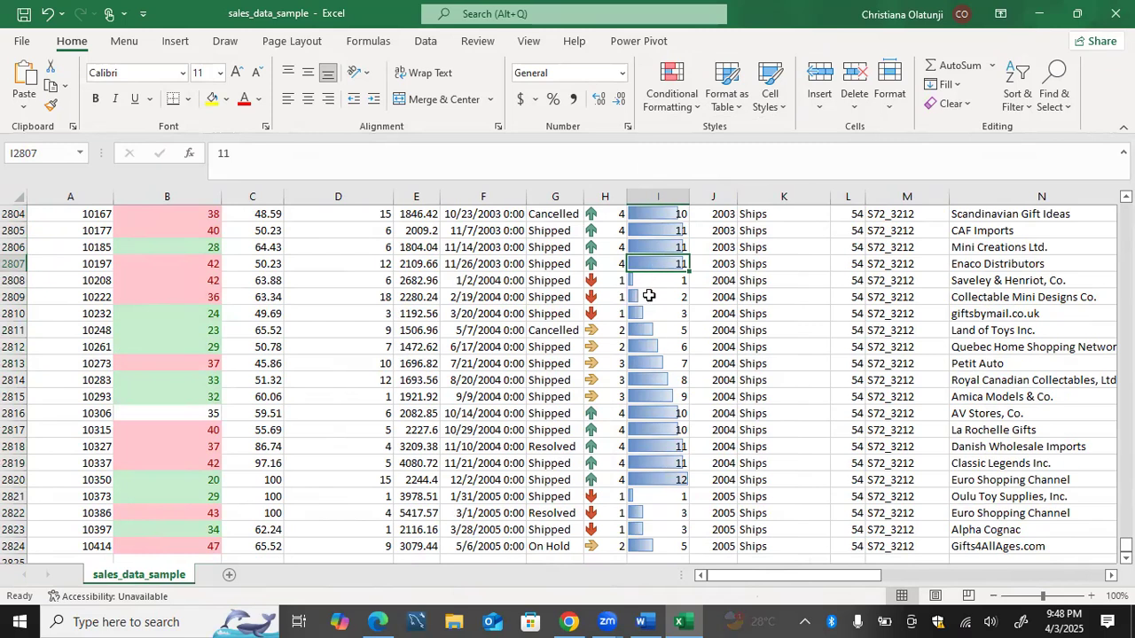
click(639, 284)
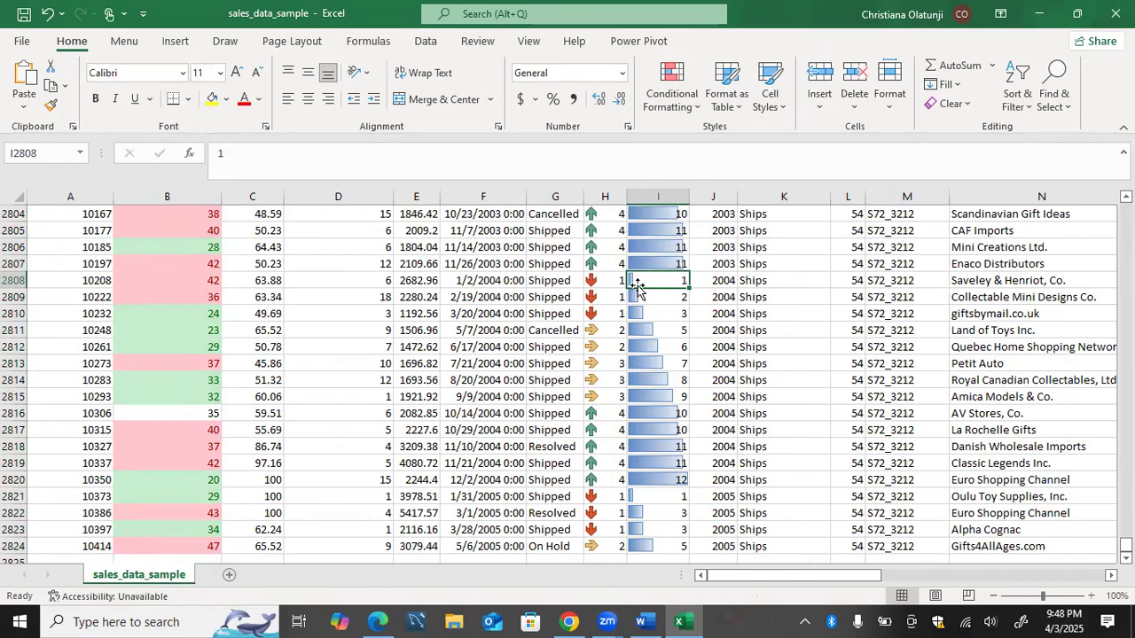
click(649, 482)
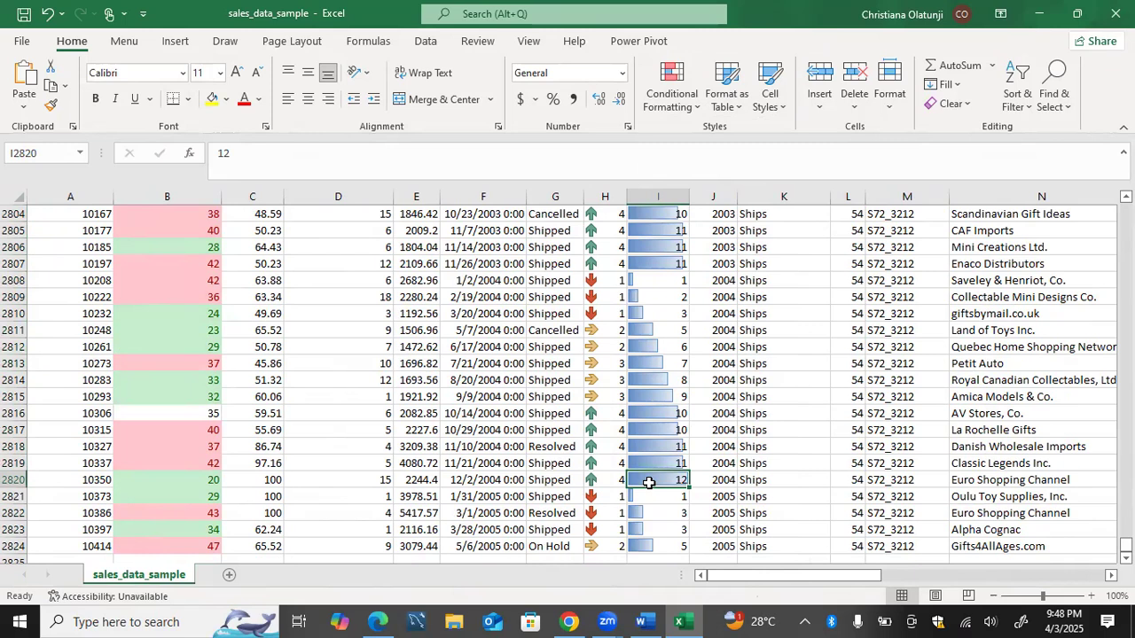
key(ctrl+Up)
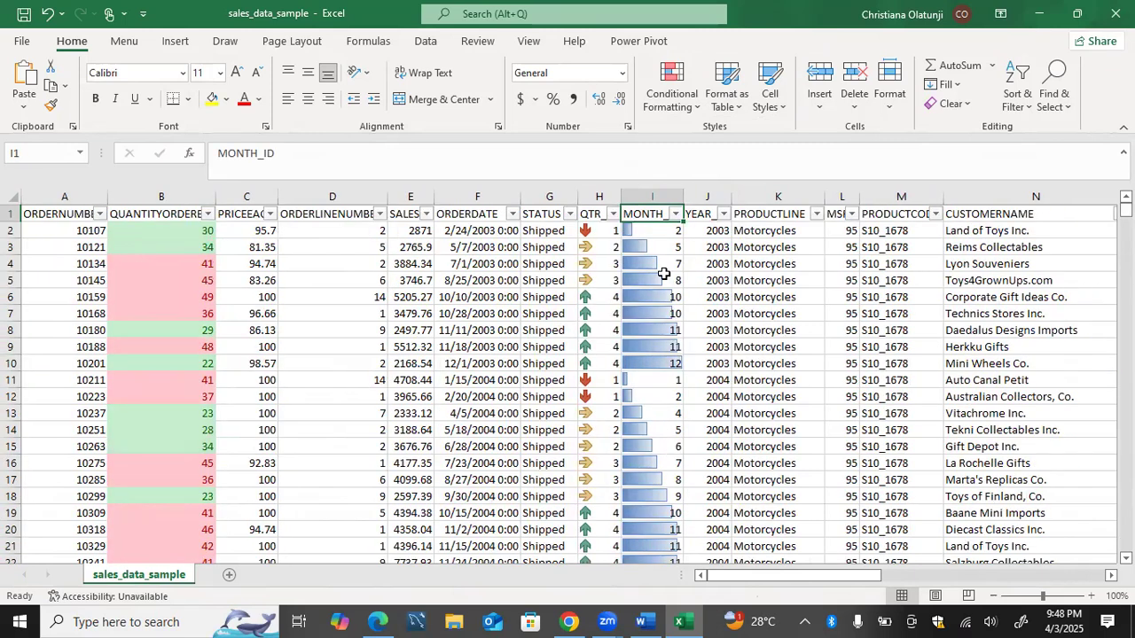
click(675, 216)
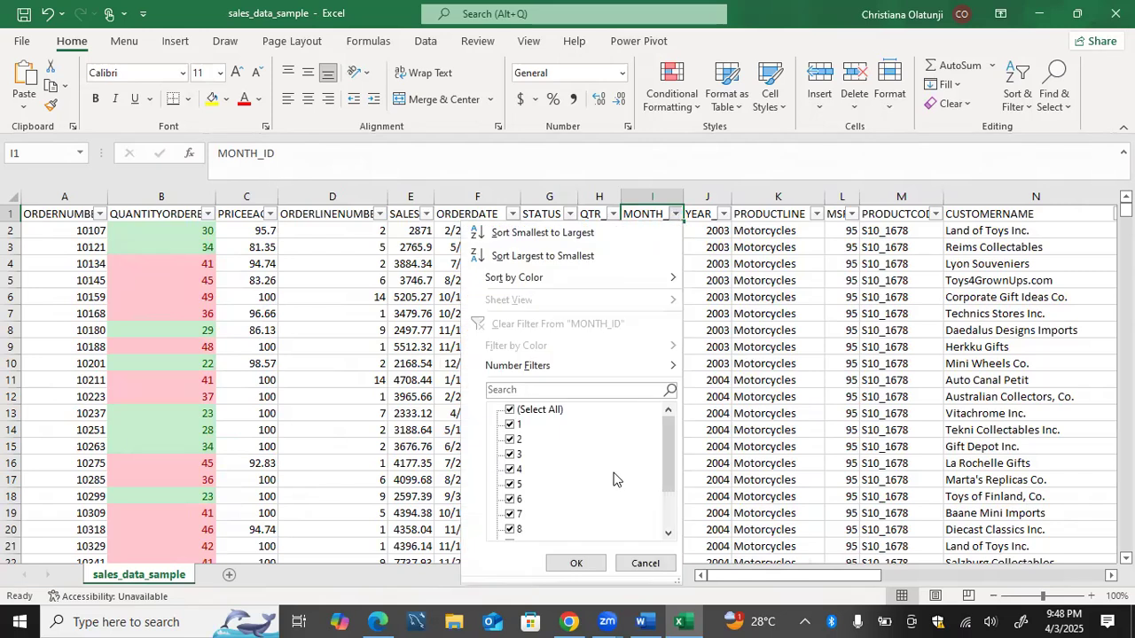
scroll(618, 480, down, 2)
scroll(617, 480, up, 2)
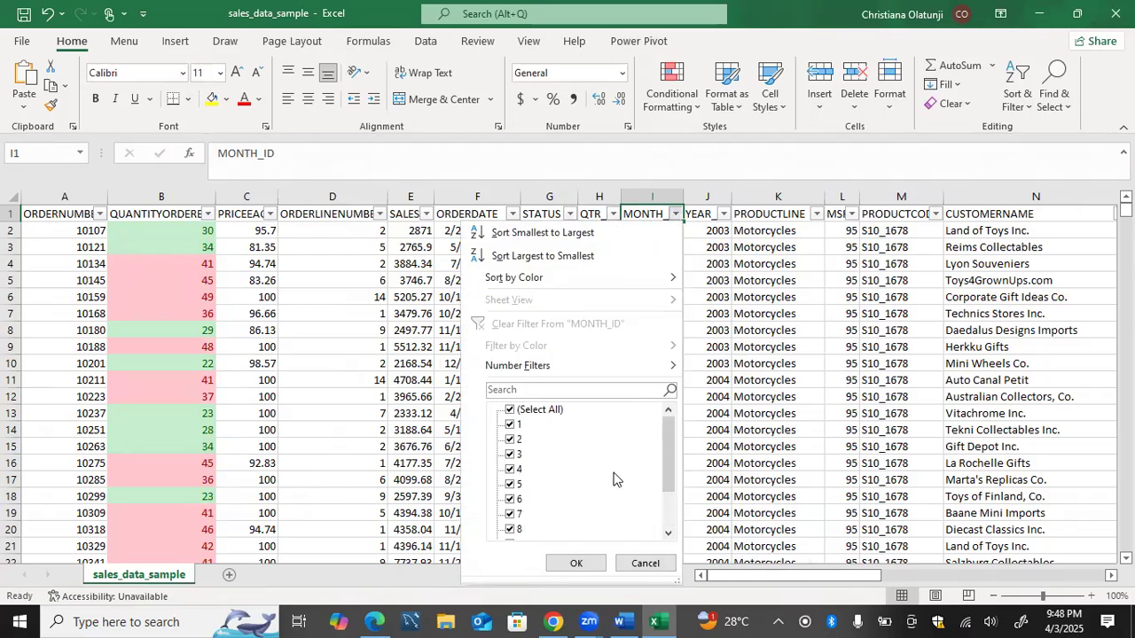
click(700, 364)
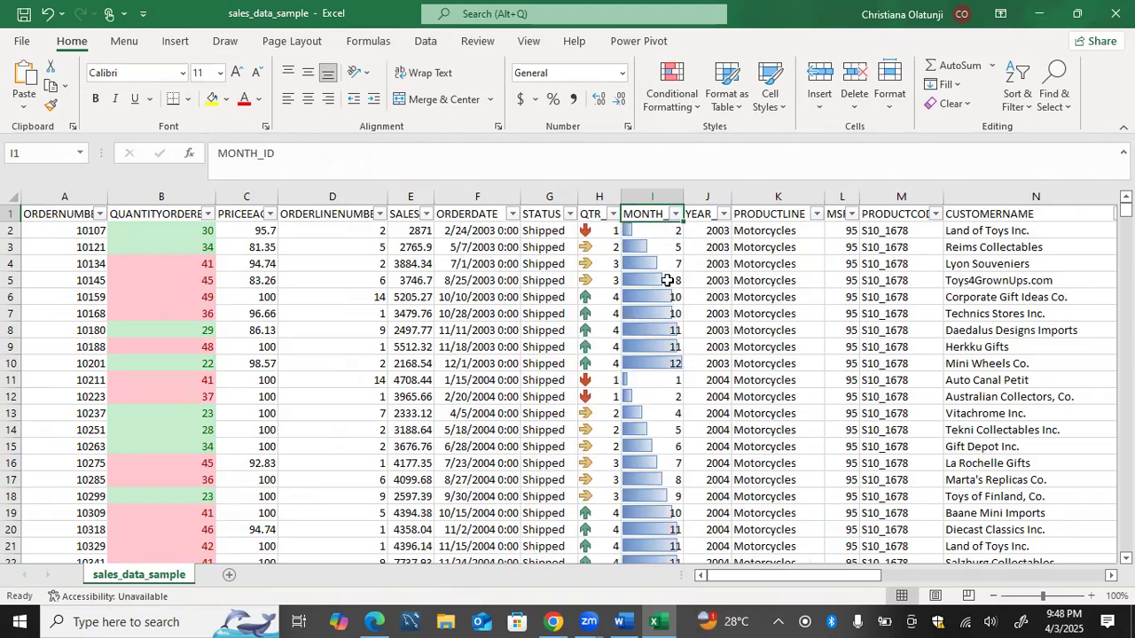
Add the three-triangle directional icon set to the MONTH_ID values, from I2 to the last data row, on top of the data bars.
click(652, 231)
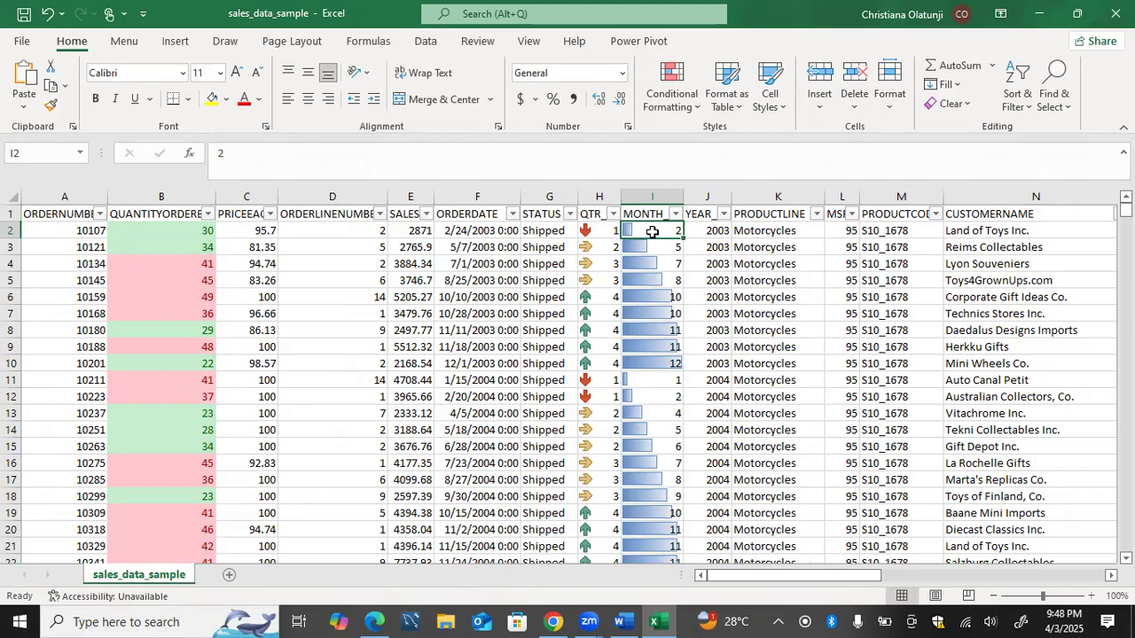
key(ctrl+shift+Down)
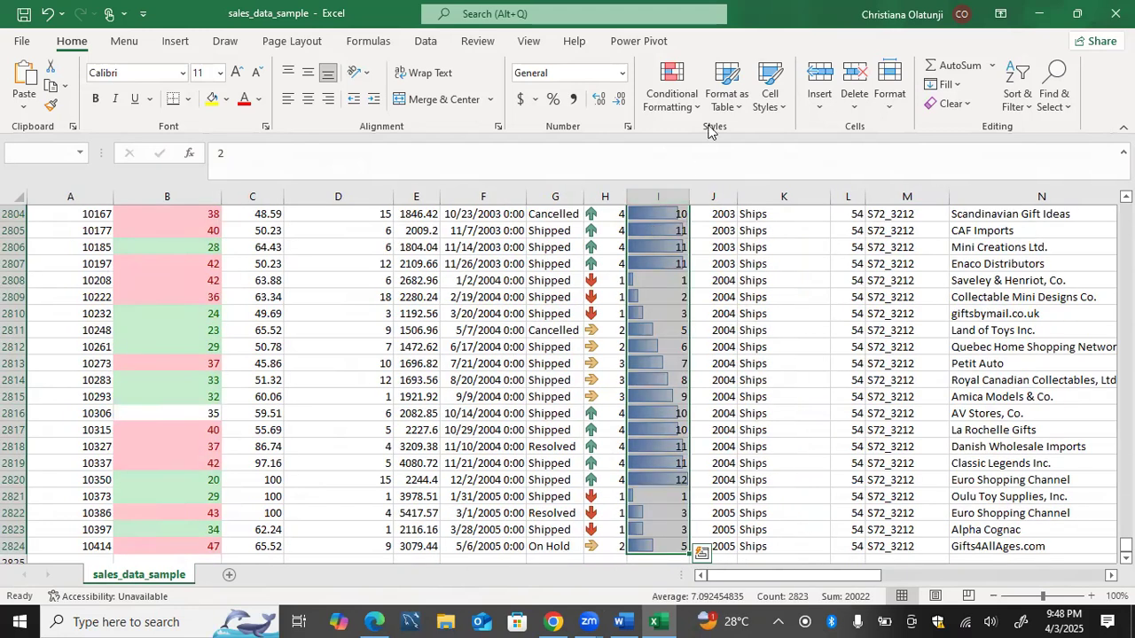
click(693, 107)
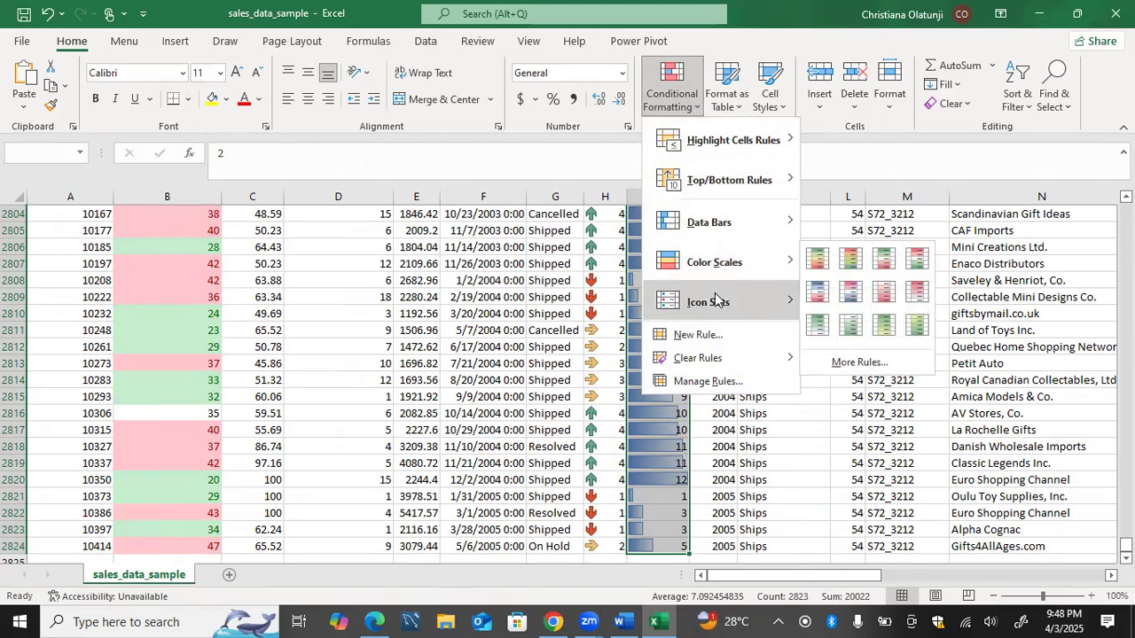
mouse_move(713, 301)
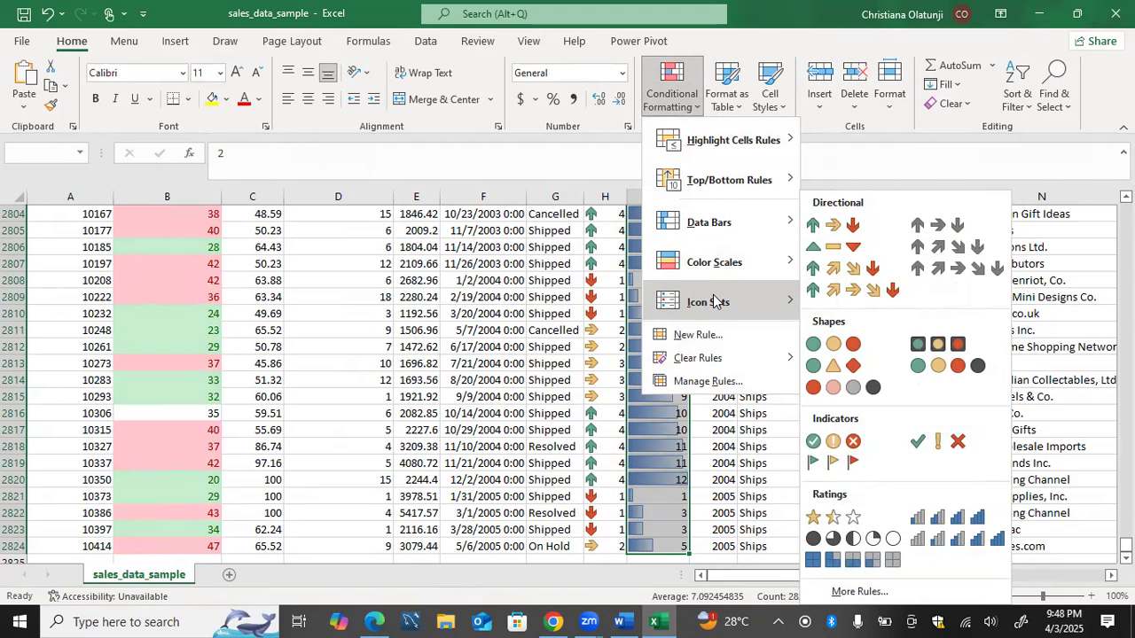
click(828, 247)
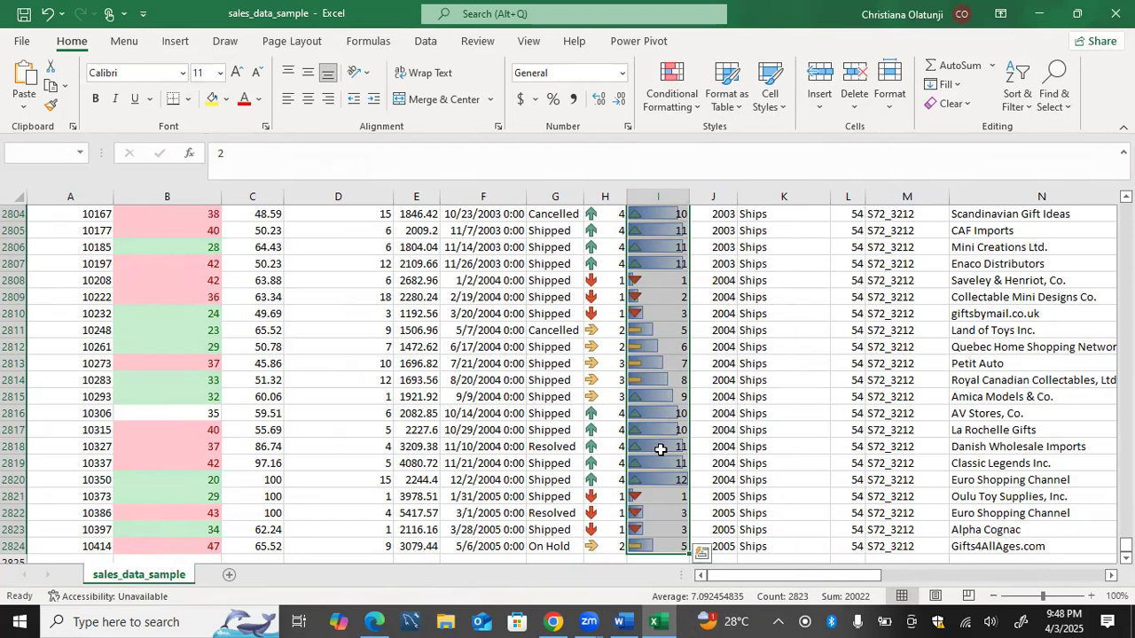
Compare the triangle icons and data bars with the month values in the last rows of the MONTH_ID column.
click(656, 479)
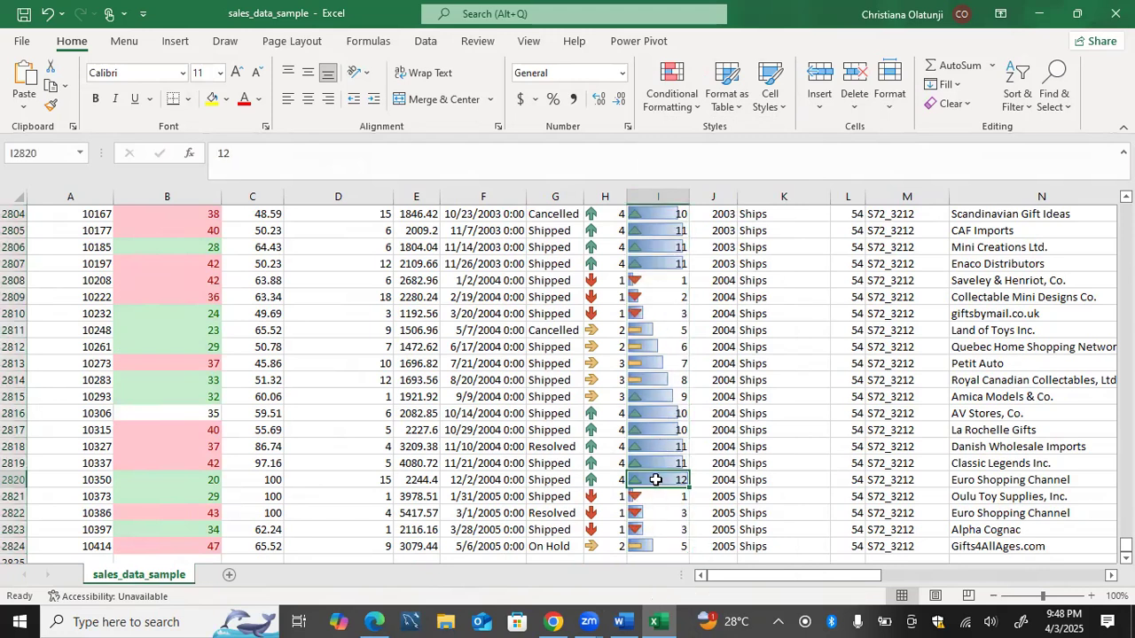
drag(652, 397, 650, 477)
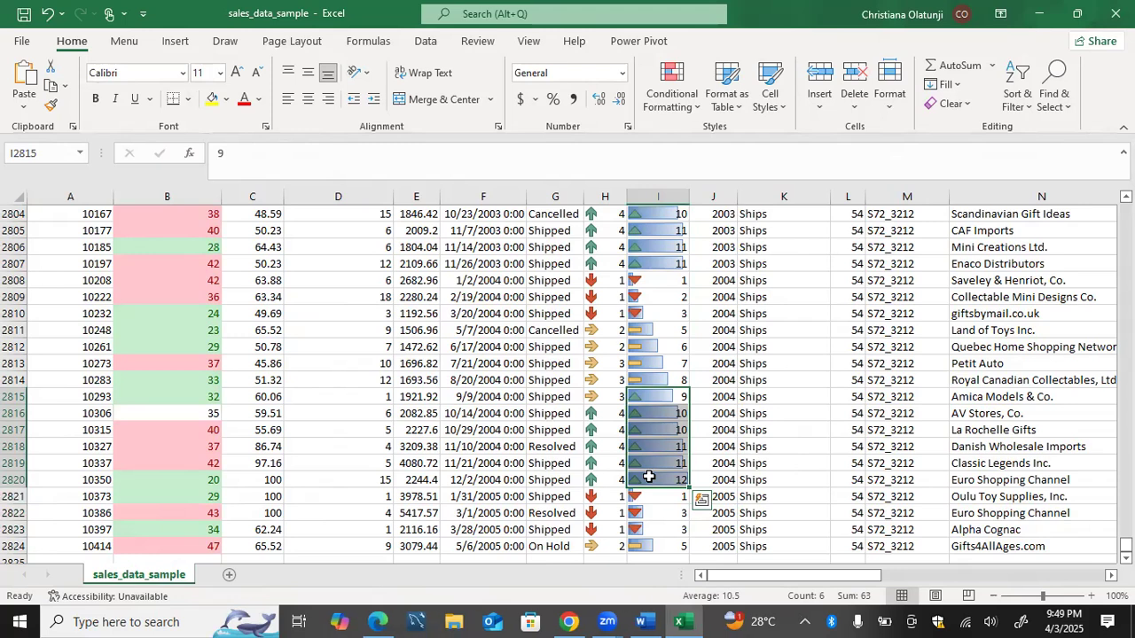
click(649, 477)
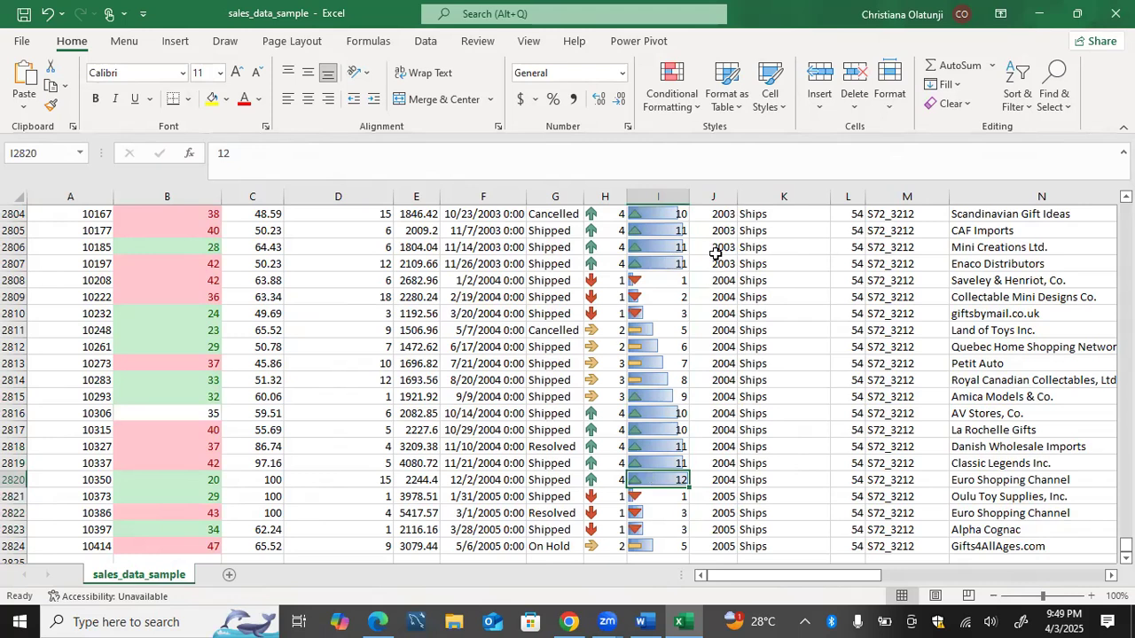
scroll(695, 263, up, 3)
scroll(695, 264, up, 20)
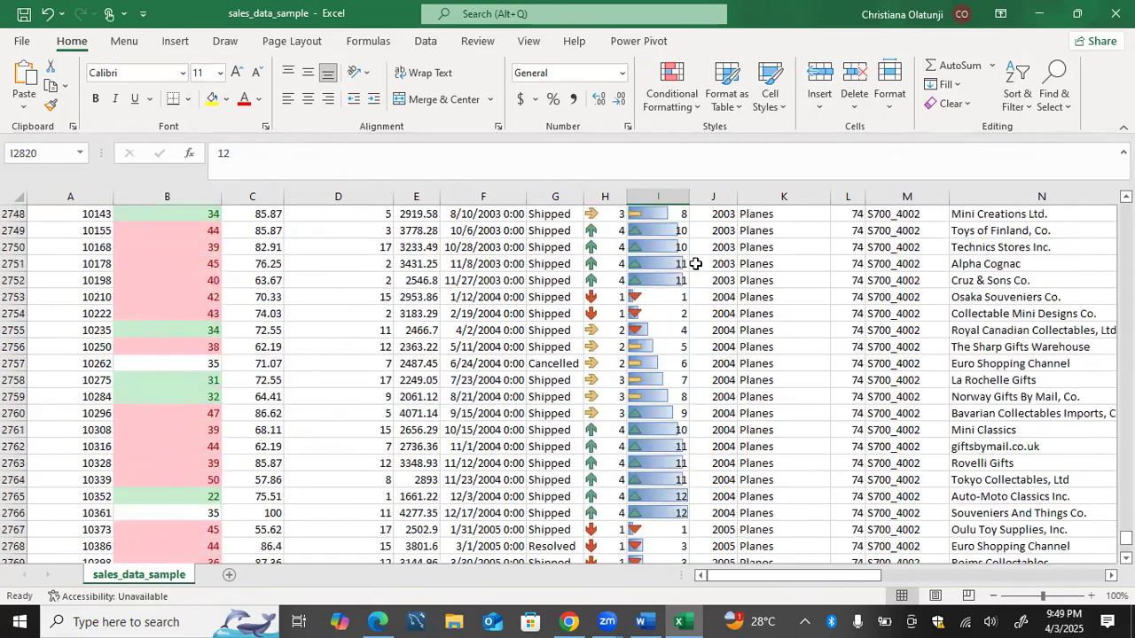
Return to the first data row and widen the SALES column.
key(ctrl+Up)
key(Down)
key(Left)
key(Left)
key(Left)
key(Left)
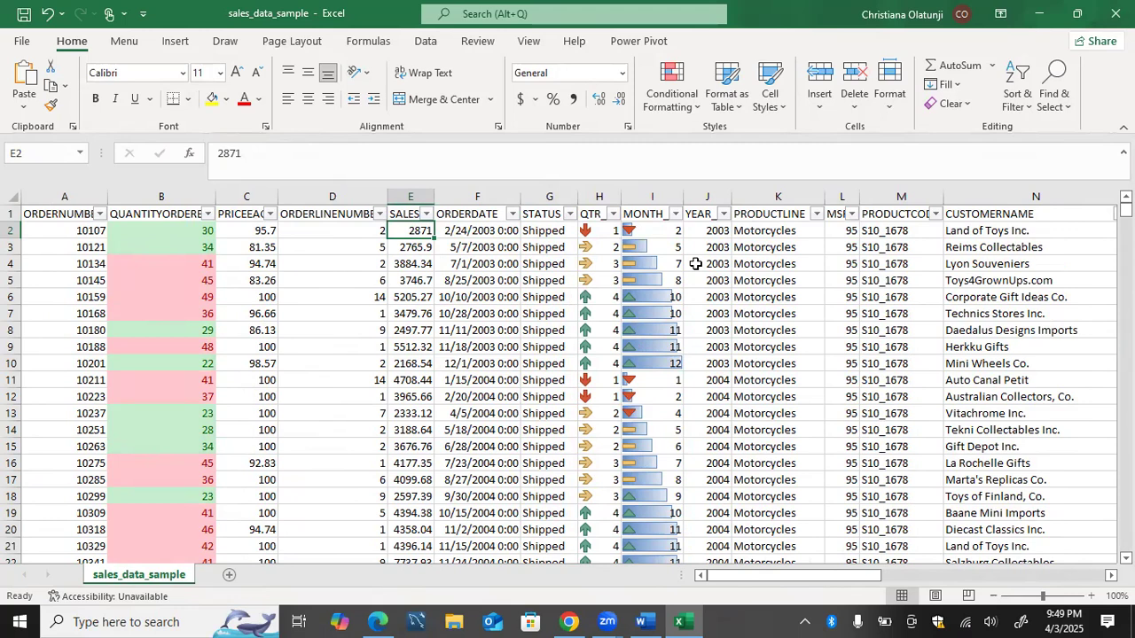
drag(435, 198, 474, 197)
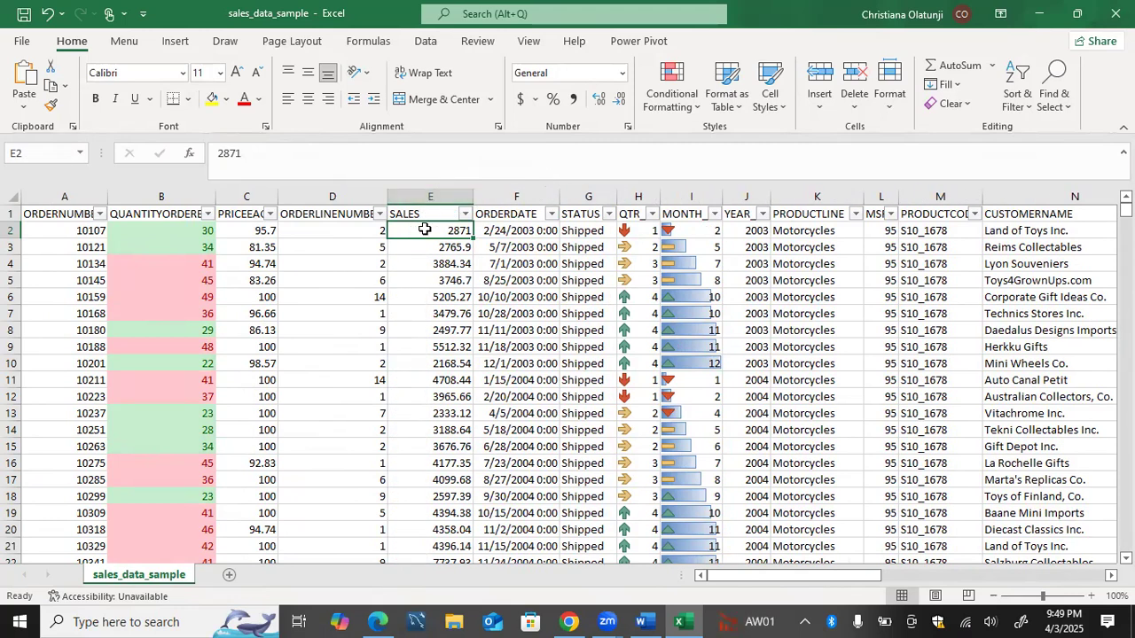
key(ctrl+shift+Down)
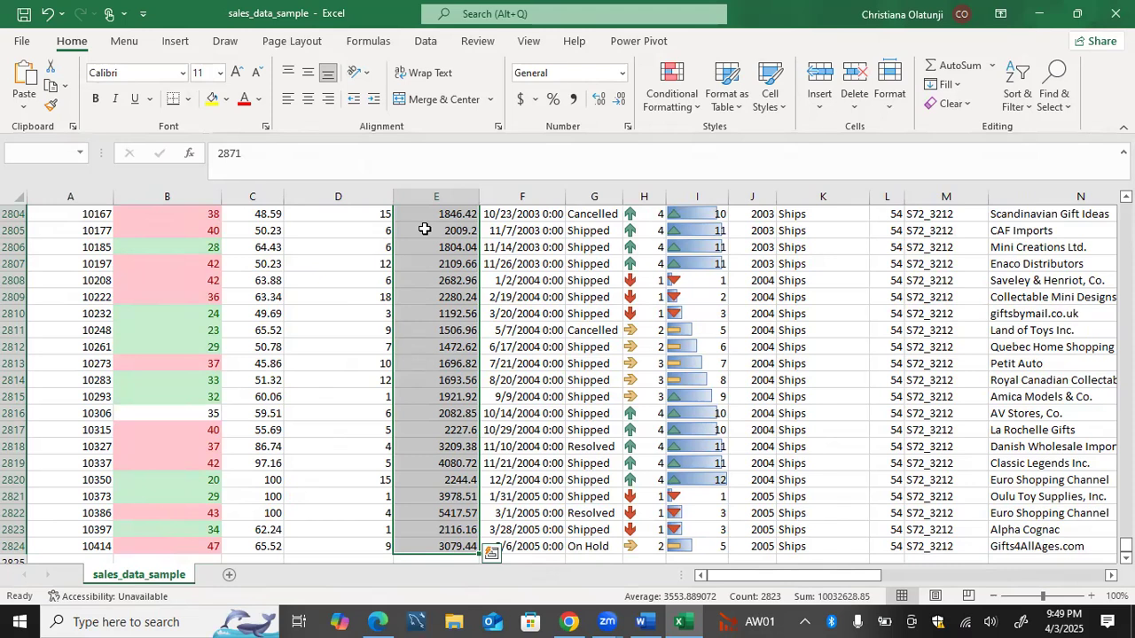
click(679, 109)
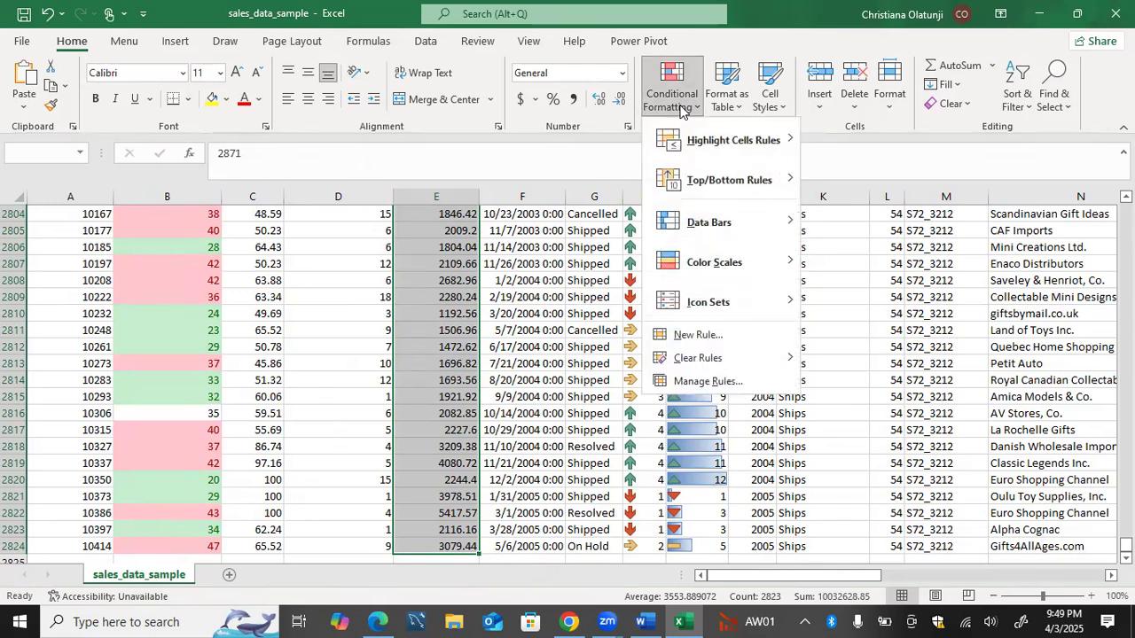
mouse_move(690, 222)
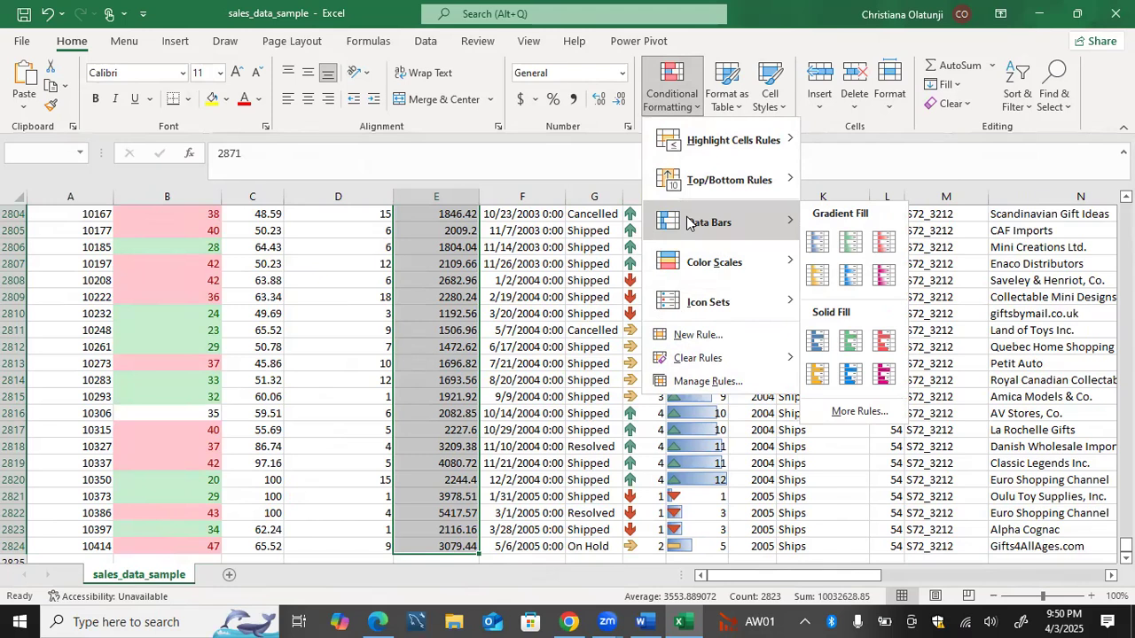
mouse_move(690, 264)
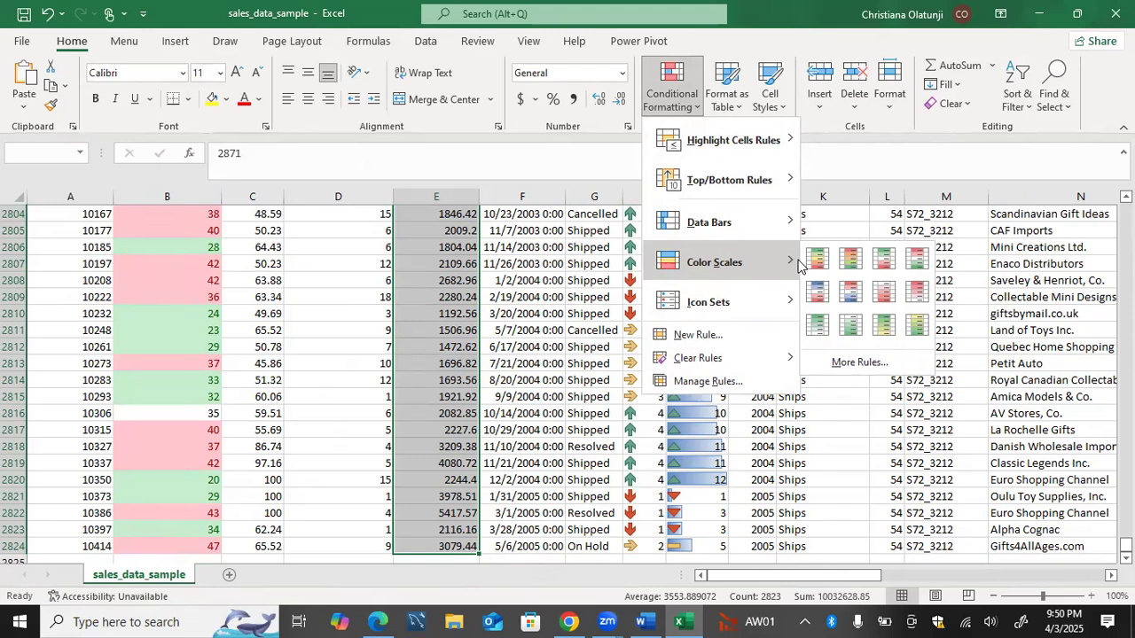
click(61, 358)
click(60, 356)
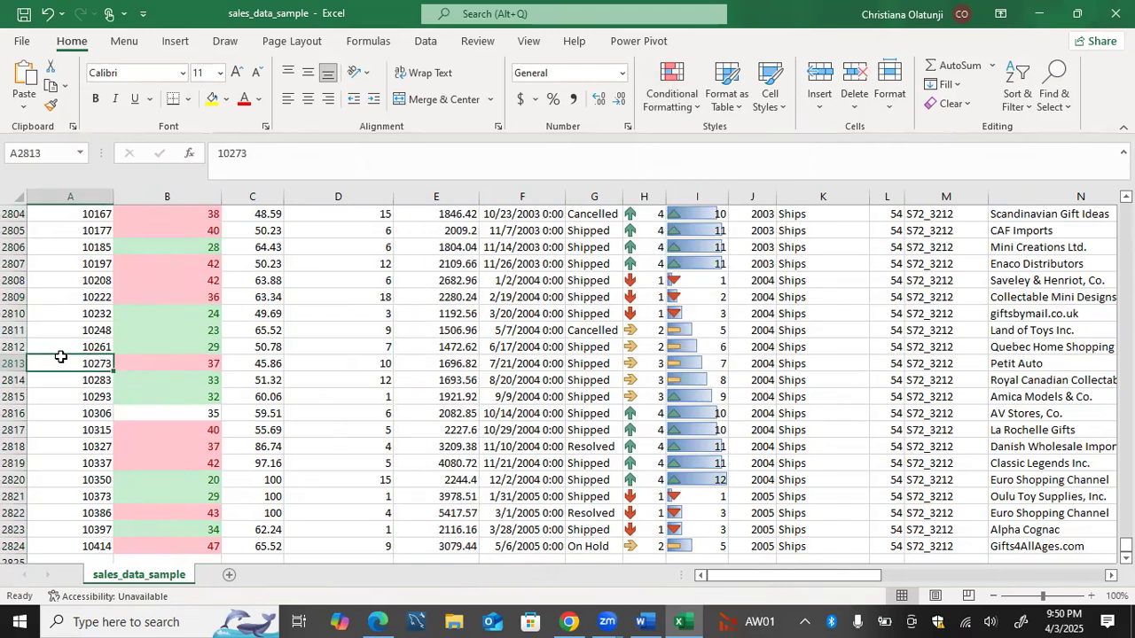
Apply the Green - Yellow - Red color scale to the ORDERNUMBER values, from A2 to the last data row.
key(ctrl+Home)
key(Down)
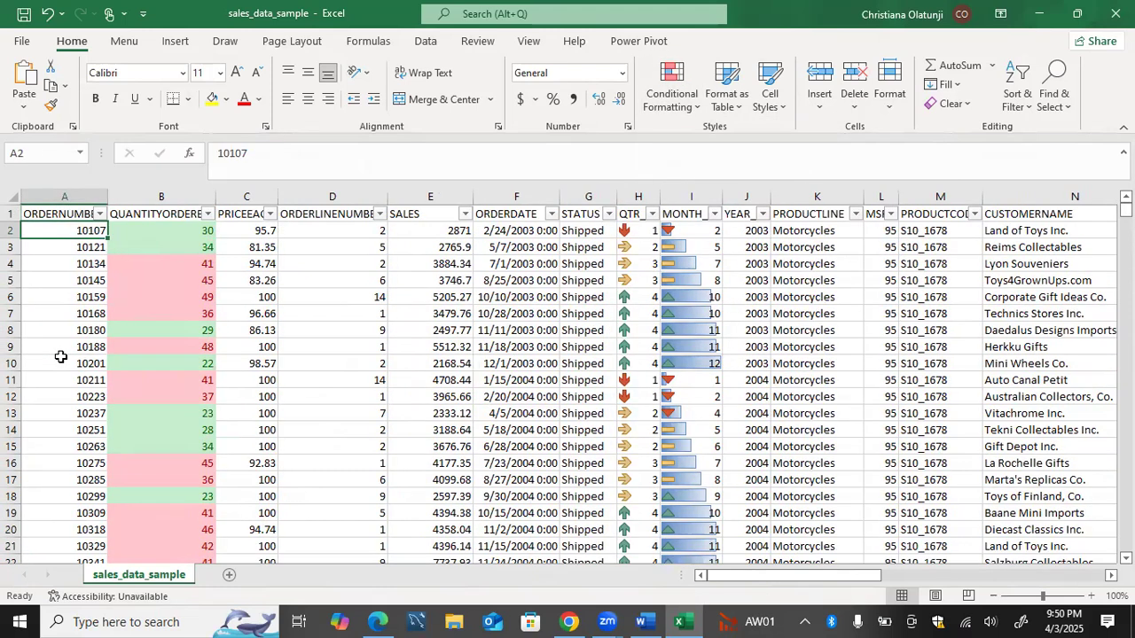
key(ctrl+shift+Down)
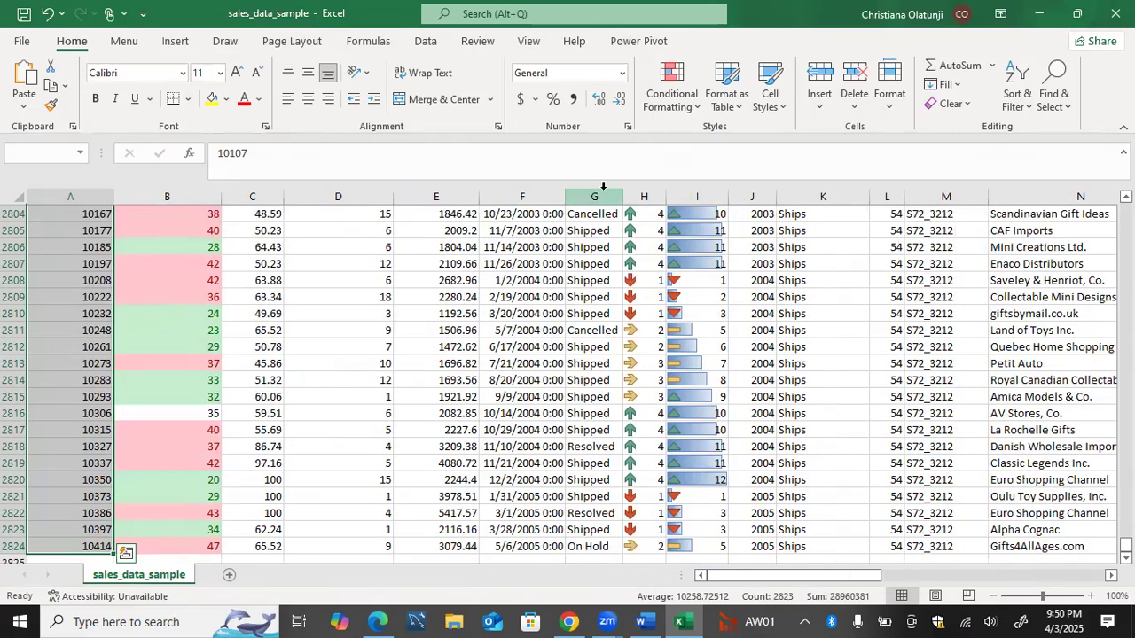
click(671, 88)
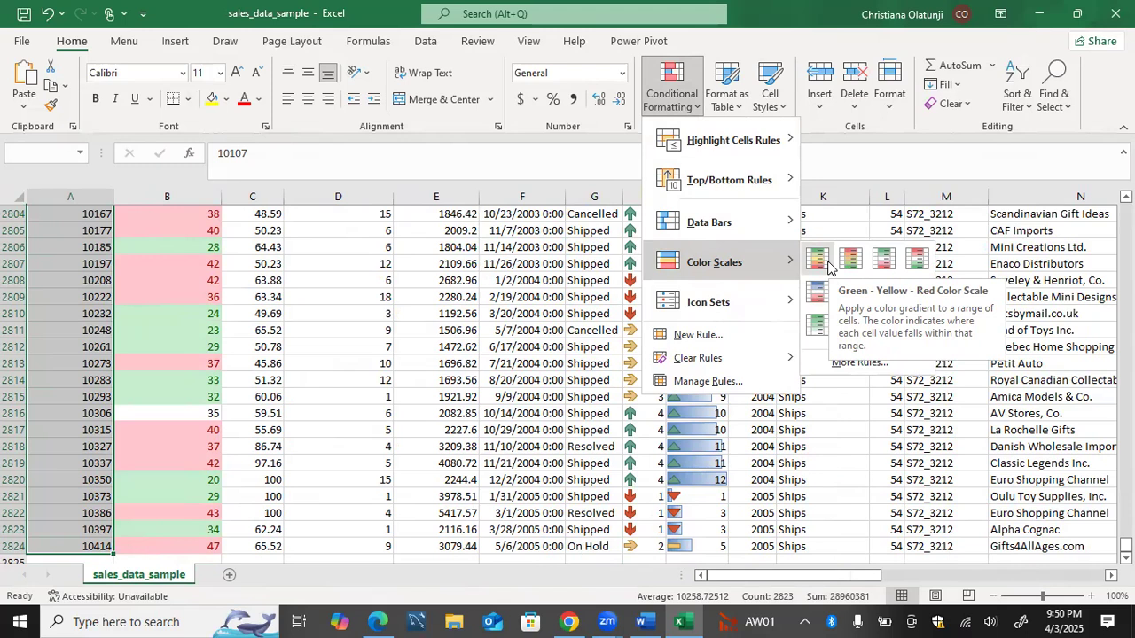
click(817, 260)
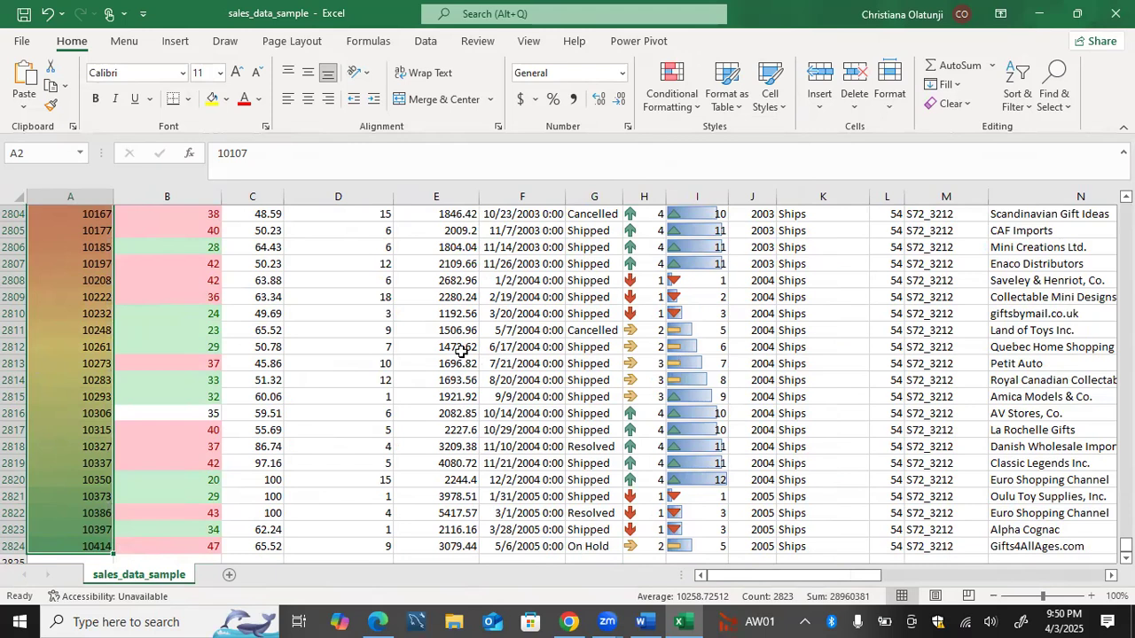
click(667, 99)
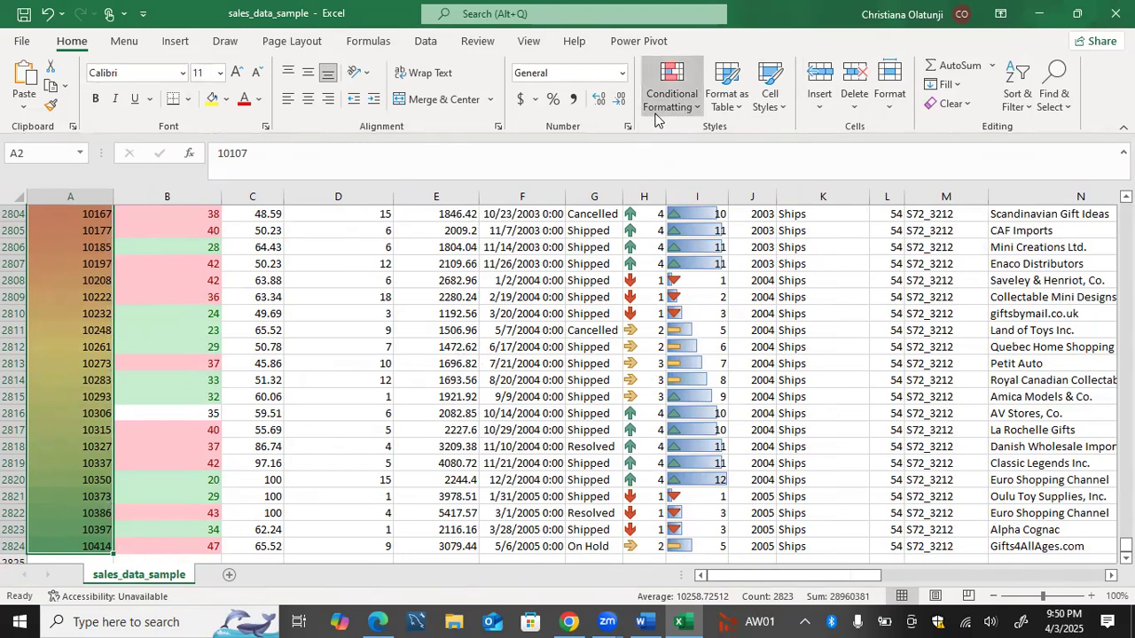
mouse_move(705, 223)
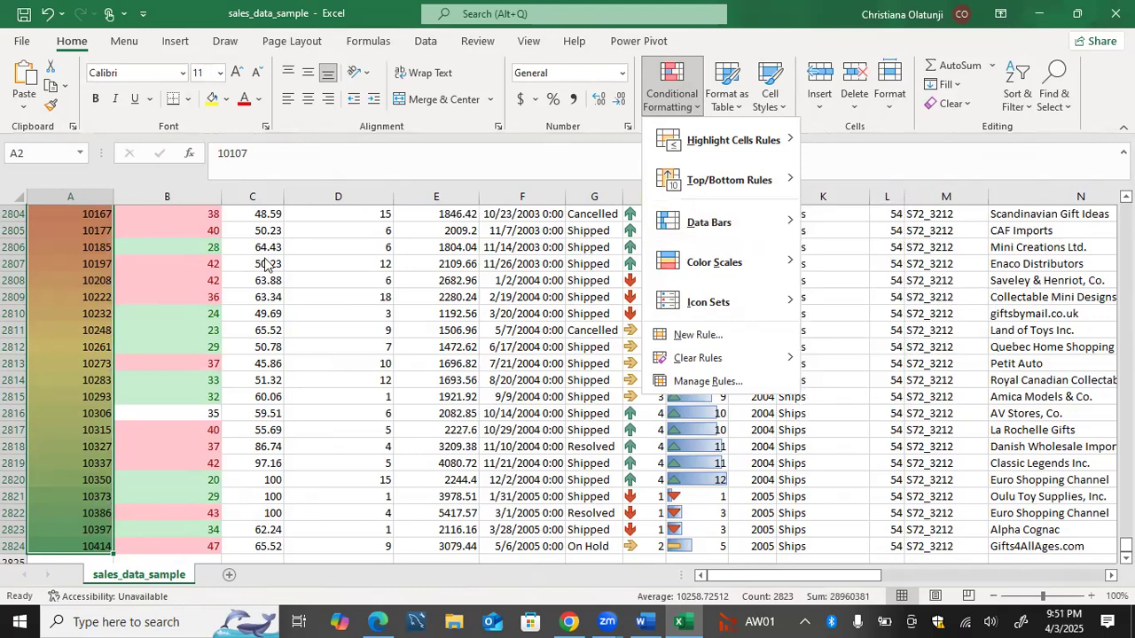
click(64, 270)
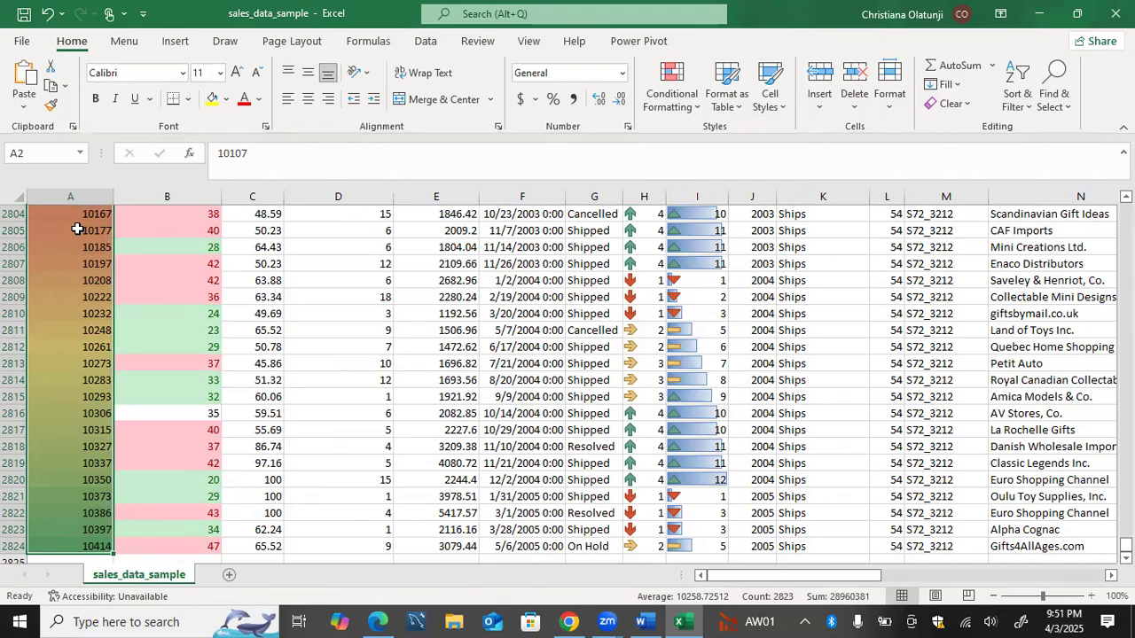
Examine how the color scale shades low and high order numbers, going up the ORDERNUMBER column from A2804.
click(73, 212)
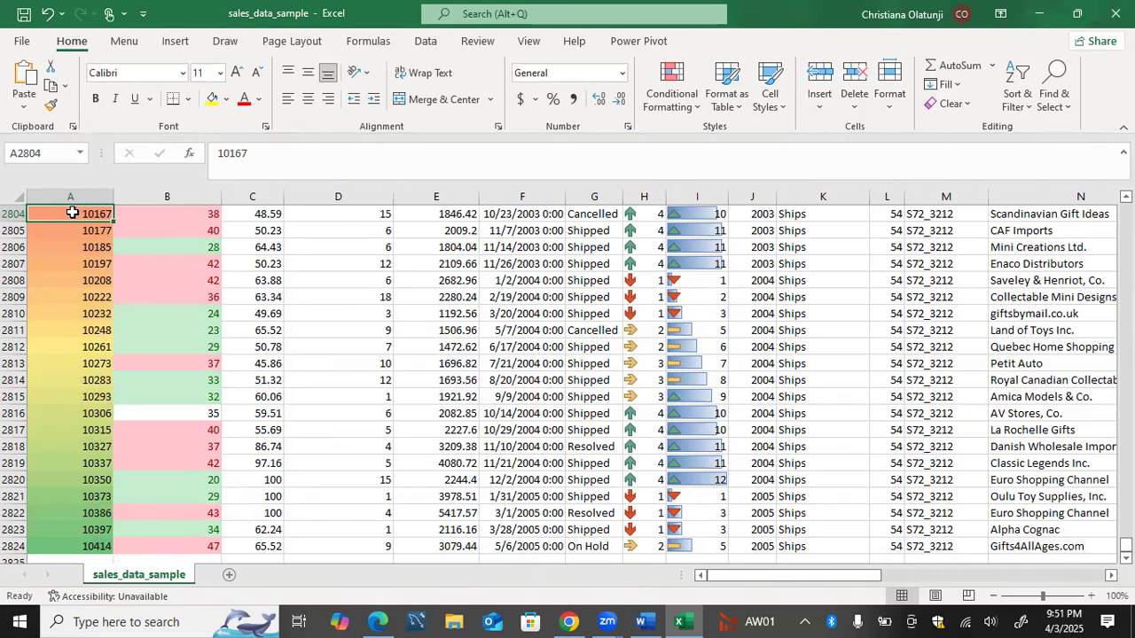
key(Up)
key(Up)
key(Up)
key(Up)
key(Up)
key(Up)
key(Up)
key(Up)
key(Up)
key(Up)
key(Up)
key(Up)
key(Up)
key(Up)
key(Up)
key(Up)
key(Up)
key(Up)
key(Up)
key(Up)
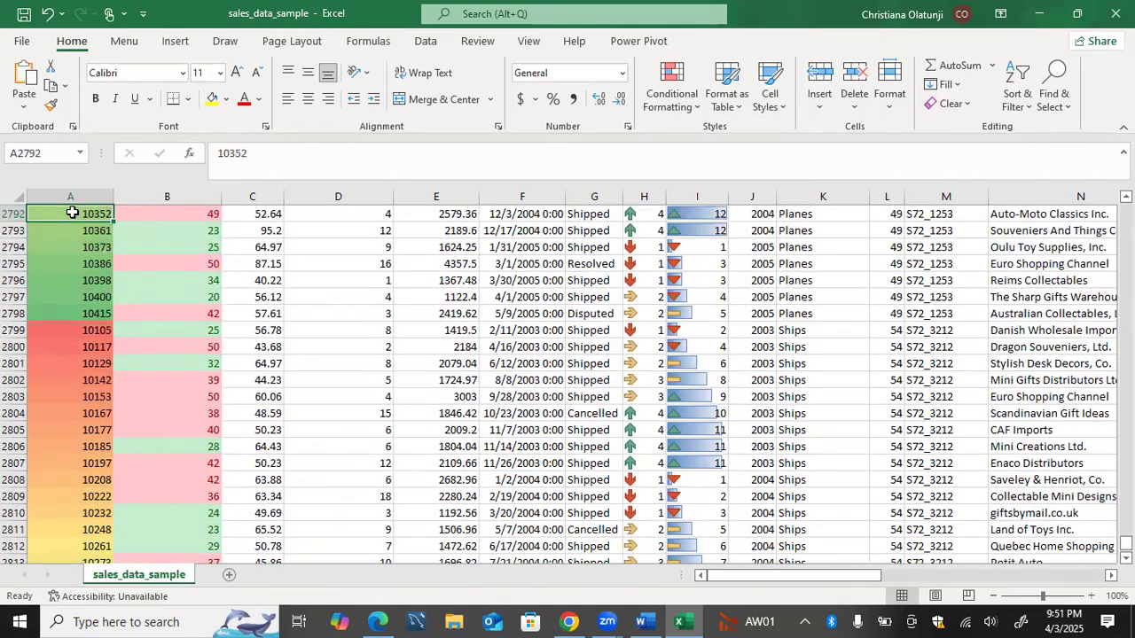
key(Up)
key(Up)
key(Up)
key(Up)
key(Up)
key(Up)
key(Up)
key(Up)
key(Up)
key(Up)
key(Up)
key(Up)
key(Up)
key(Up)
key(Up)
key(Up)
key(Up)
key(Up)
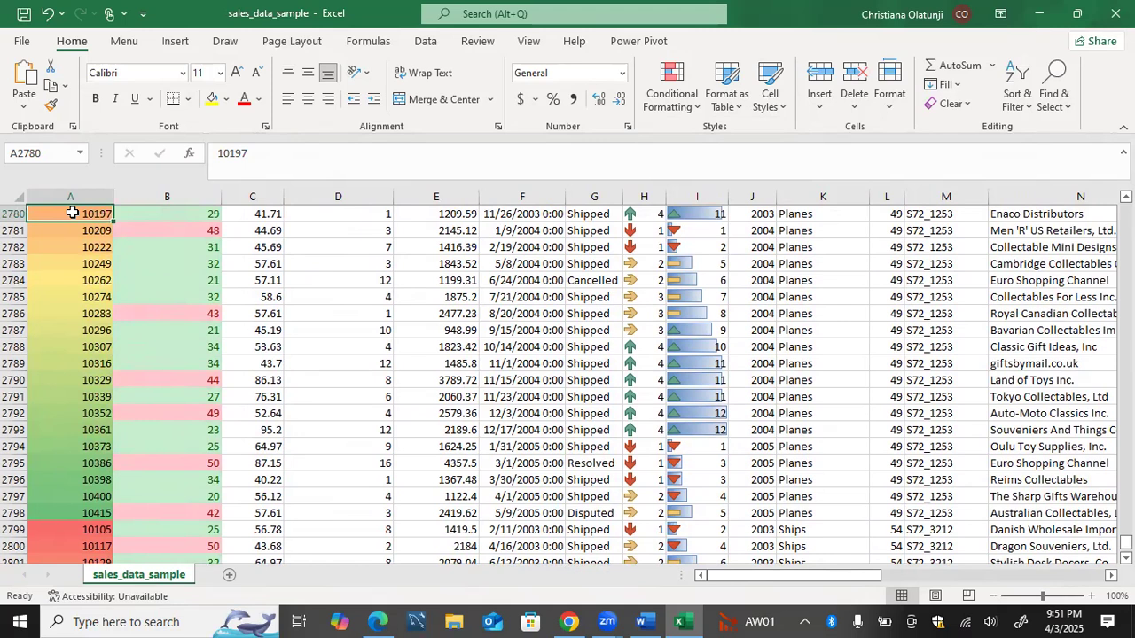
Follow the color scale's shading through the first rows of the ORDERNUMBER column, from A2 down to A28.
key(ctrl+Home)
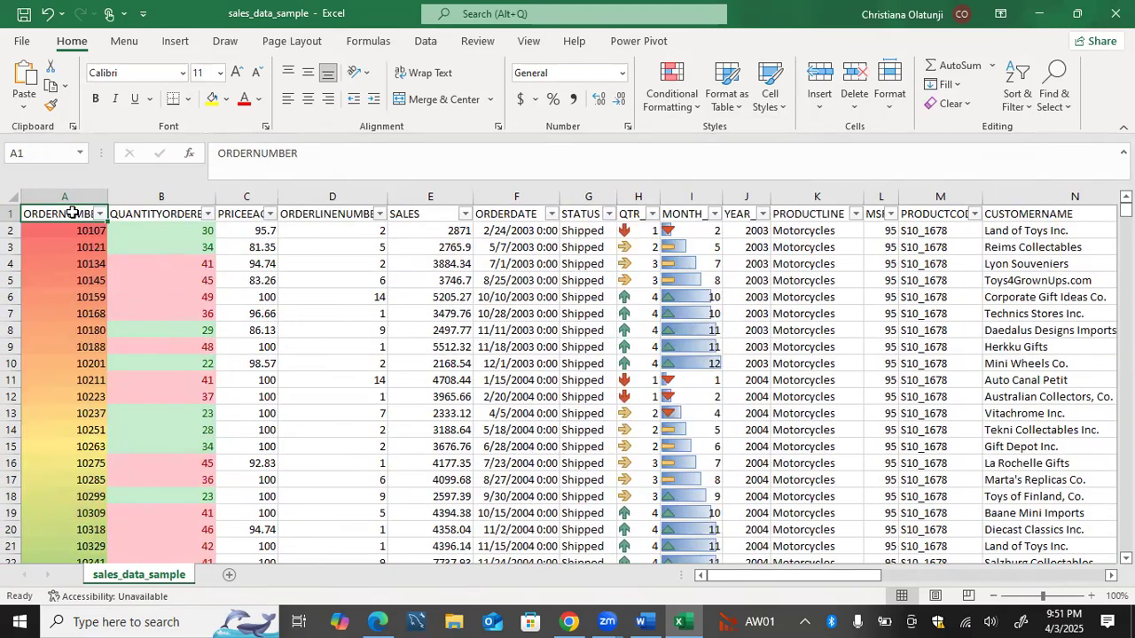
click(70, 228)
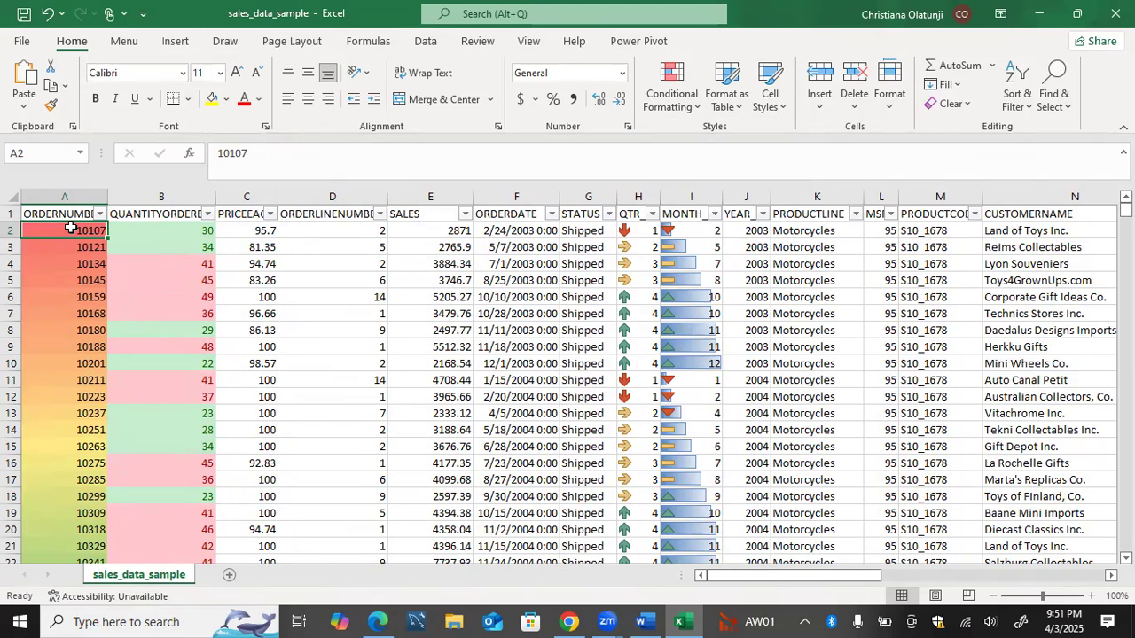
drag(71, 228, 73, 562)
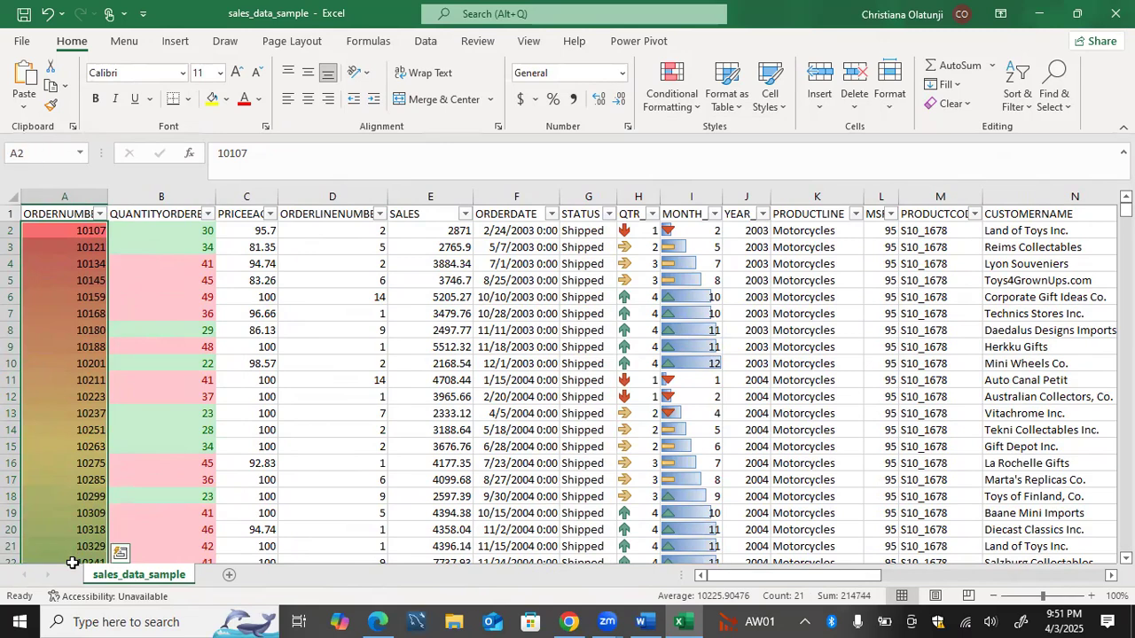
click(73, 562)
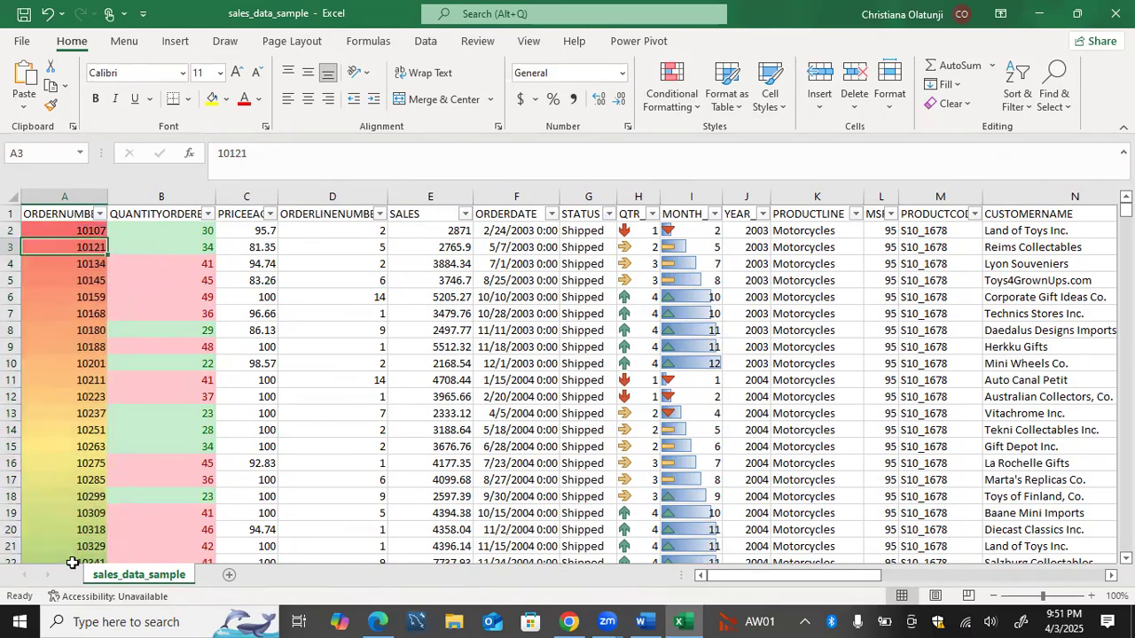
key(Down)
key(Down)
key(Down)
key(Down)
key(Down)
key(Down)
key(Down)
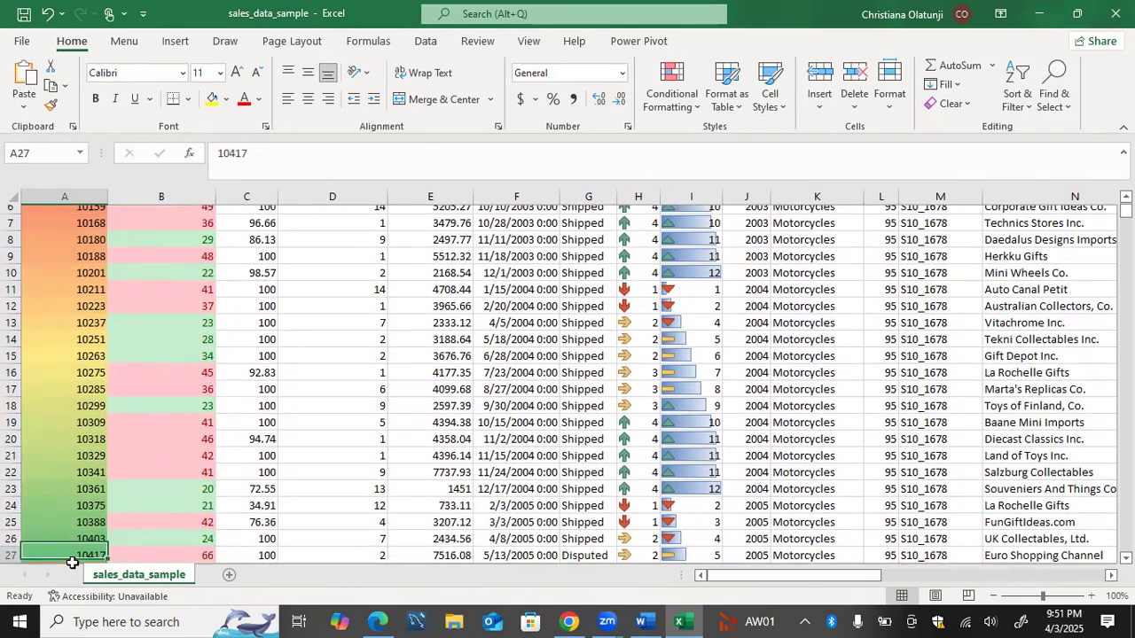
key(Up)
key(Up)
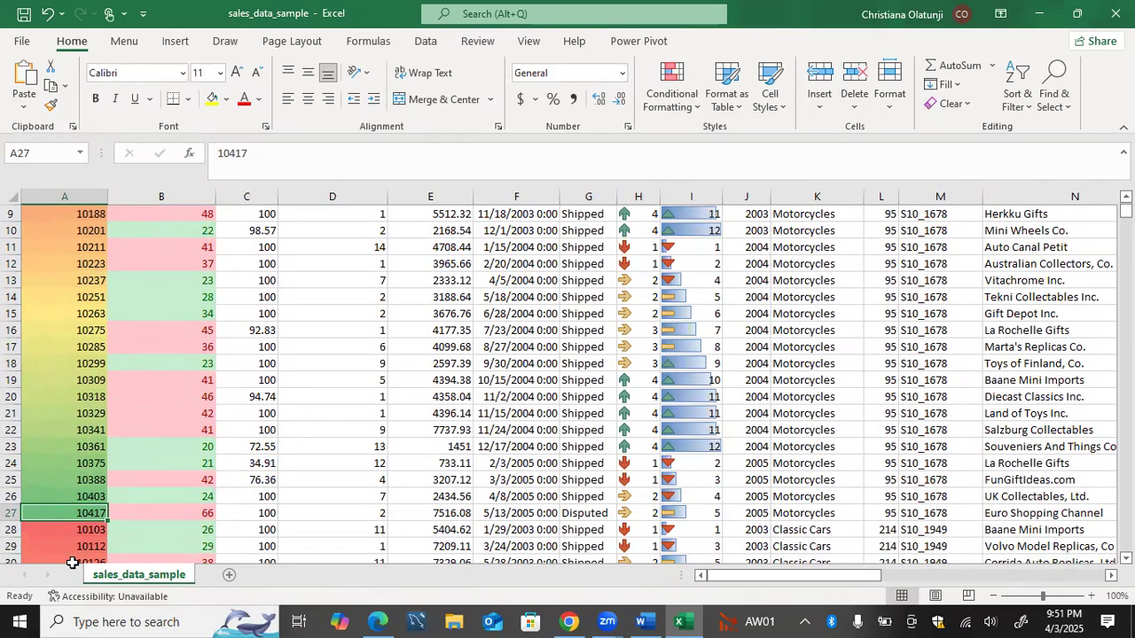
key(Down)
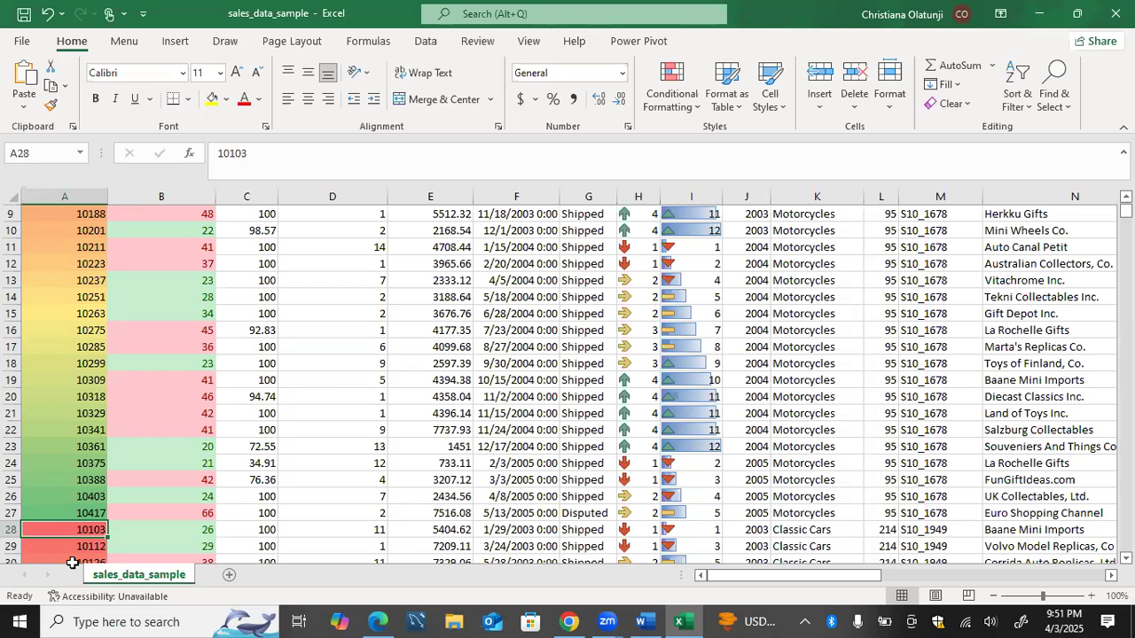
key(ctrl+Home)
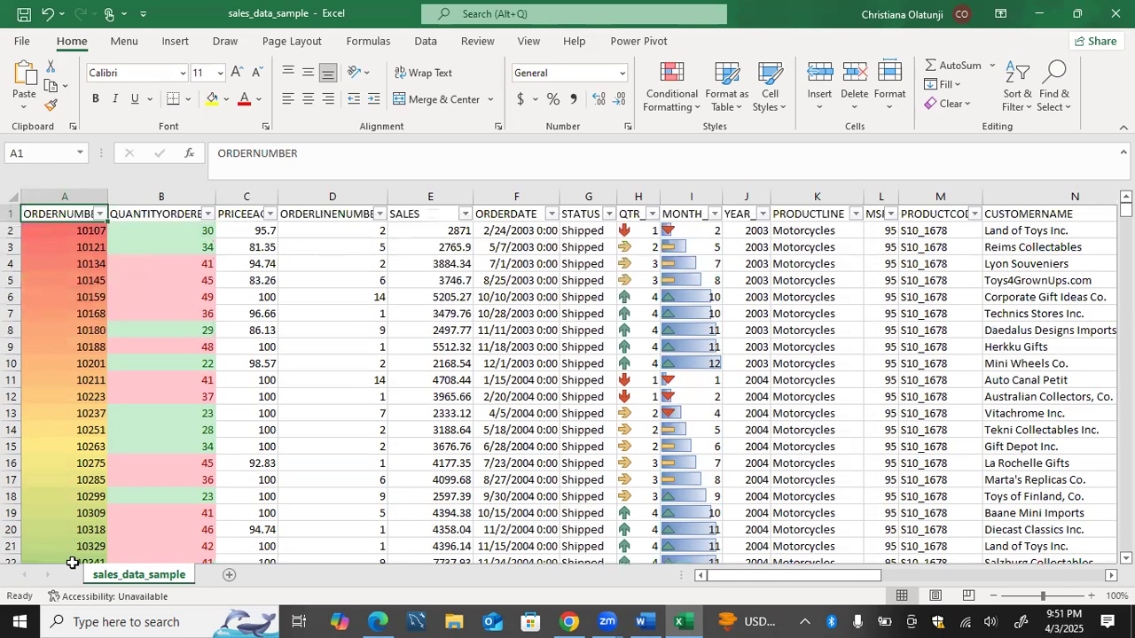
click(672, 114)
mouse_move(700, 273)
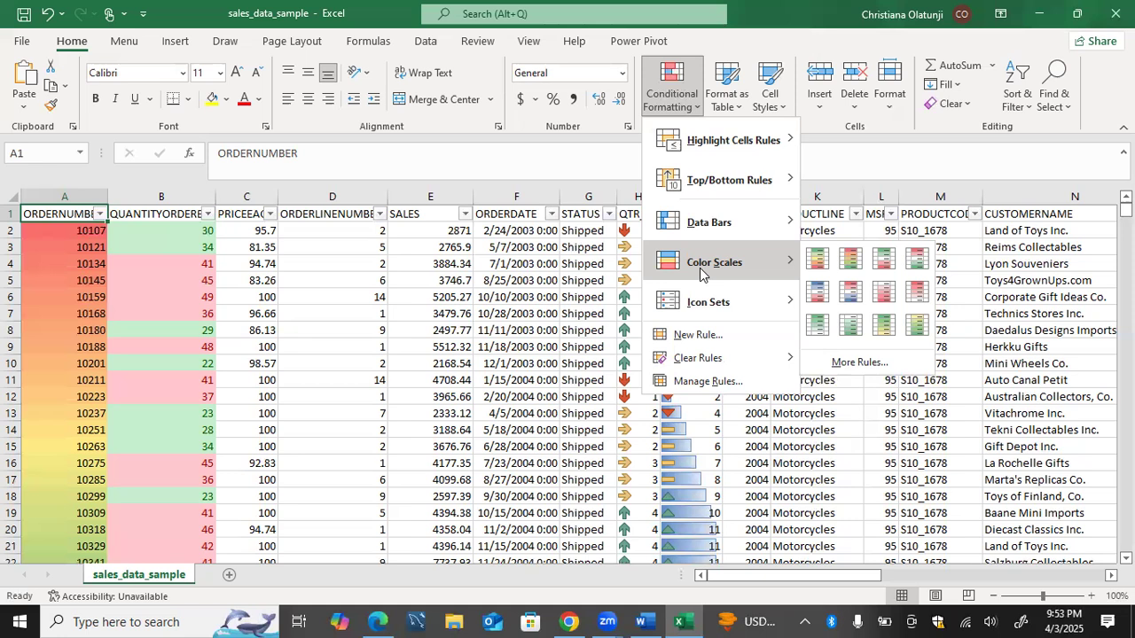
click(445, 613)
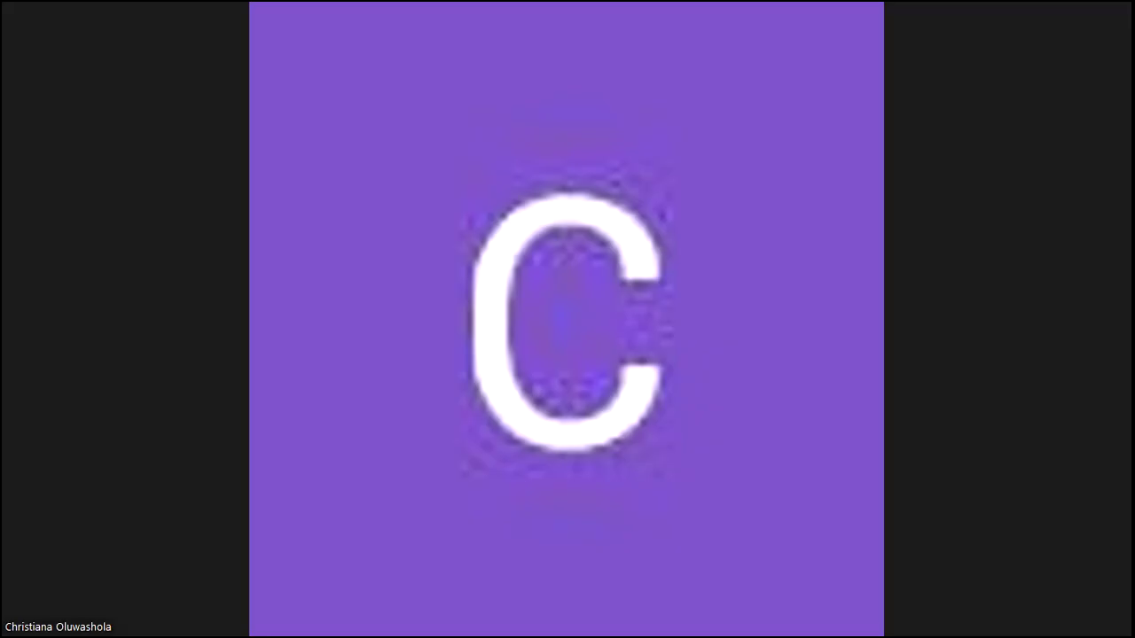